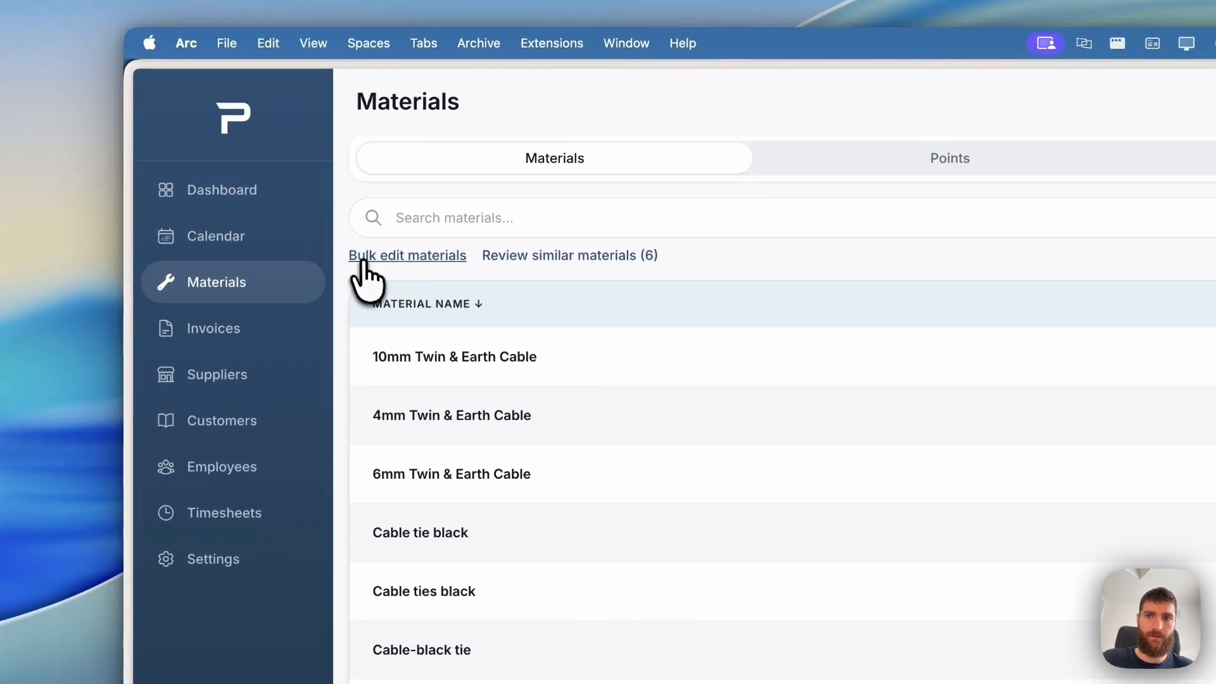
- Open bulk editing for the materials and select 4mm Twin & Earth Cable and 6mm Twin & Earth Cable
{"action": "left_click", "coordinate": [364, 255]}
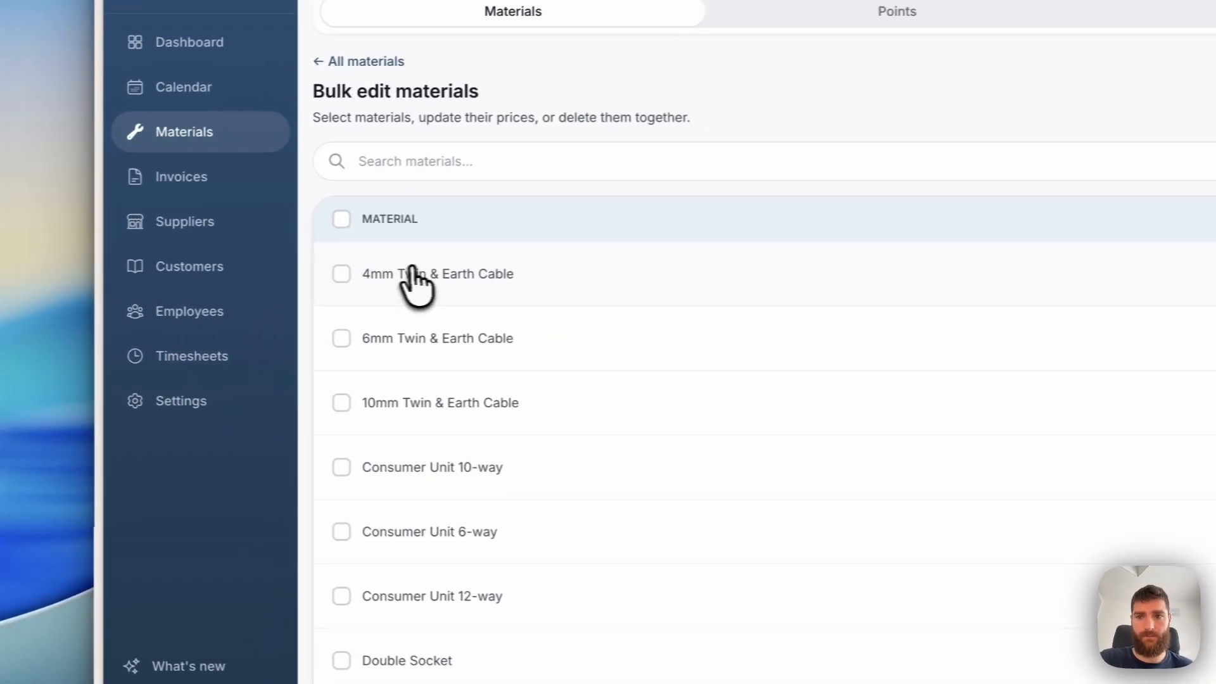
{"action": "left_click", "coordinate": [289, 294]}
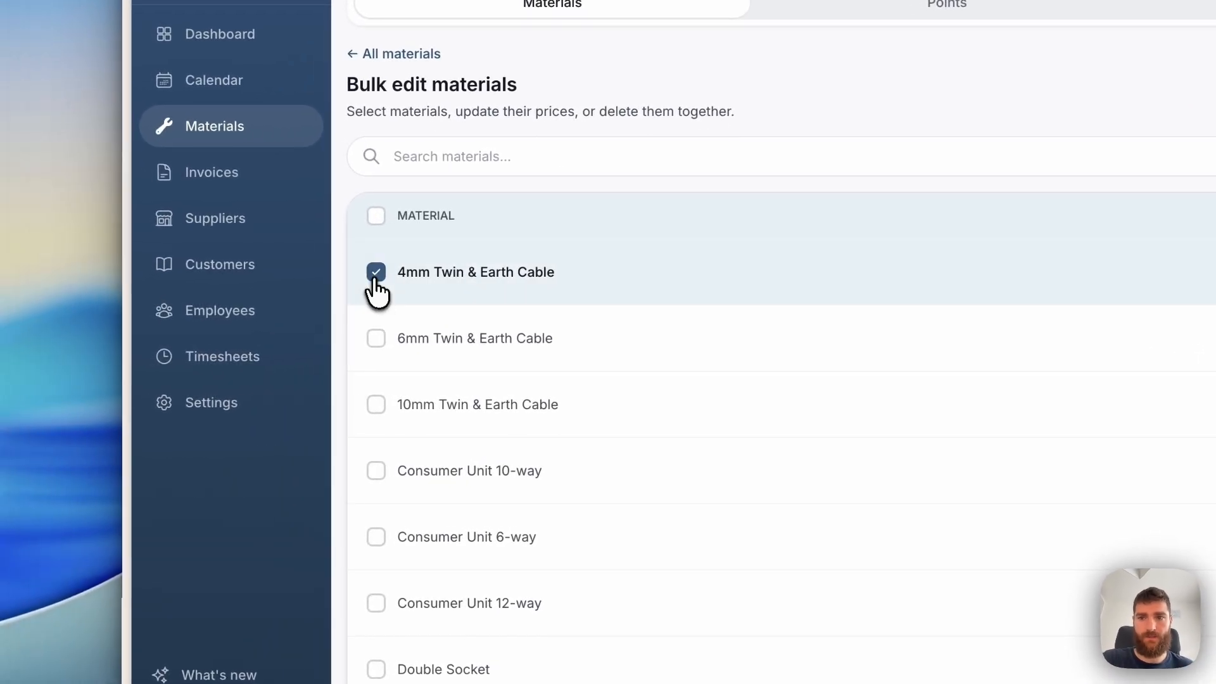
{"action": "left_click", "coordinate": [289, 339]}
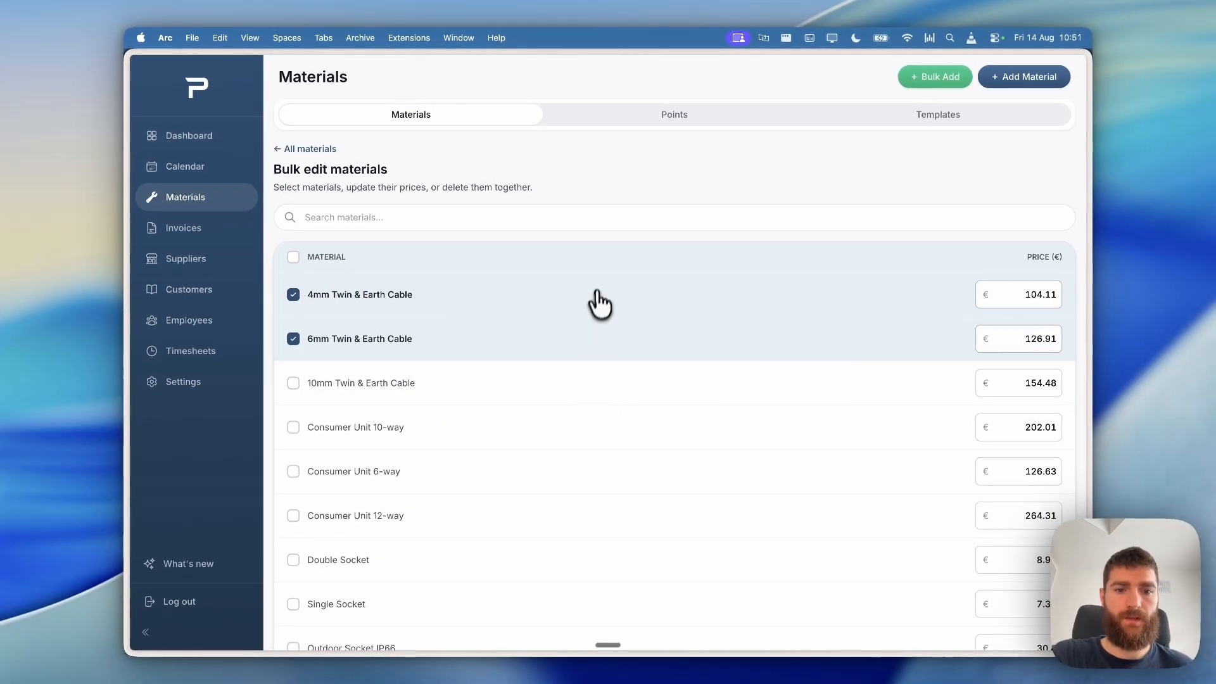
- Examine the bulk edit list down to its delete and save options, and return to all materials
{"action": "scroll", "coordinate": [600, 301], "scroll_direction": "down", "scroll_amount": 15}
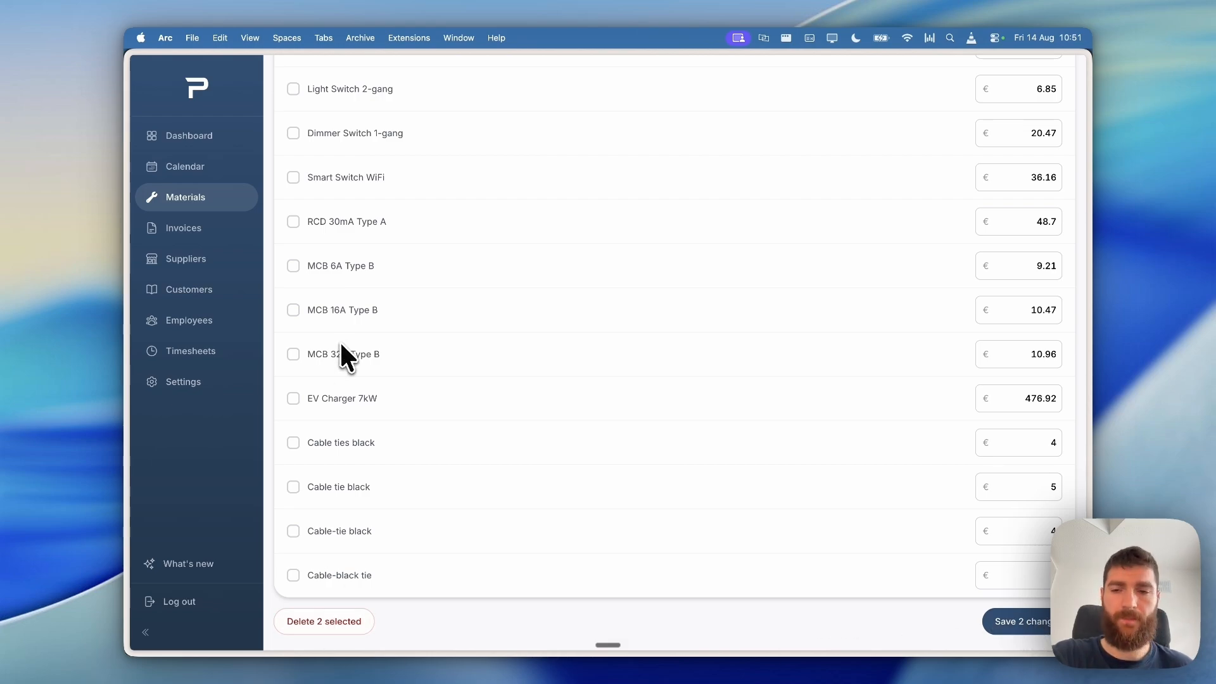
{"action": "scroll", "coordinate": [313, 226], "scroll_direction": "up", "scroll_amount": 15}
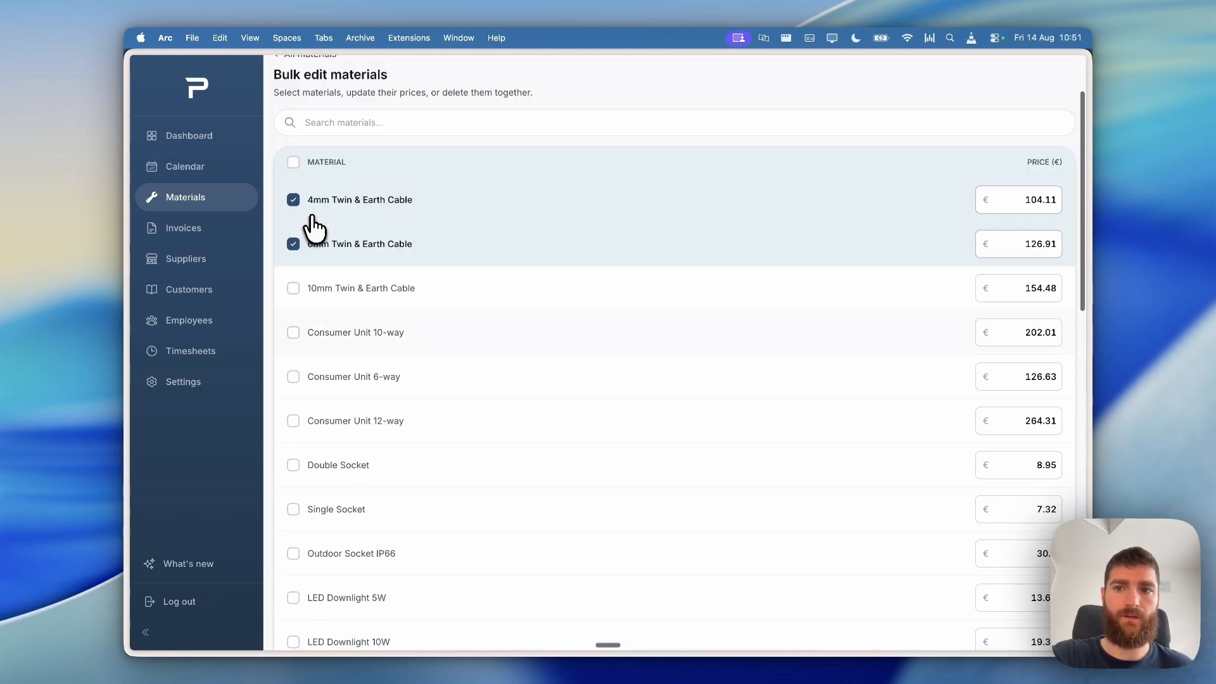
{"action": "scroll", "coordinate": [313, 226], "scroll_direction": "up", "scroll_amount": 3}
{"action": "left_click", "coordinate": [297, 147]}
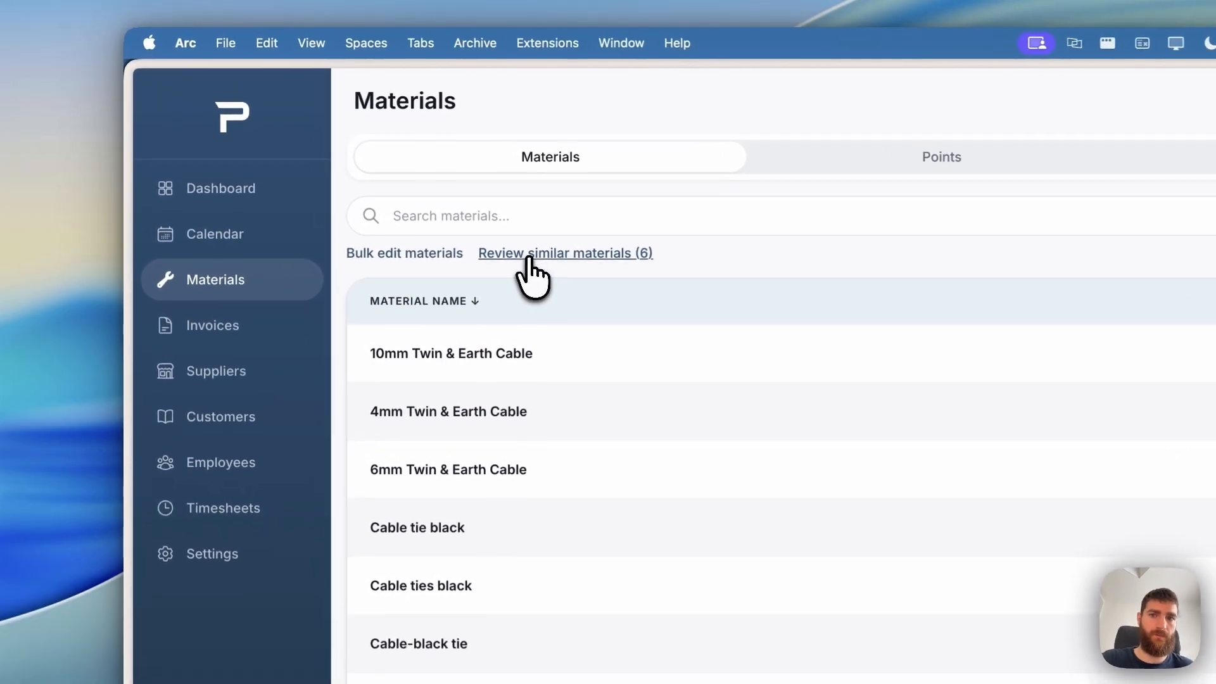
- Open the review of similar materials and examine the possible cable tie duplicates
{"action": "left_click", "coordinate": [396, 180]}
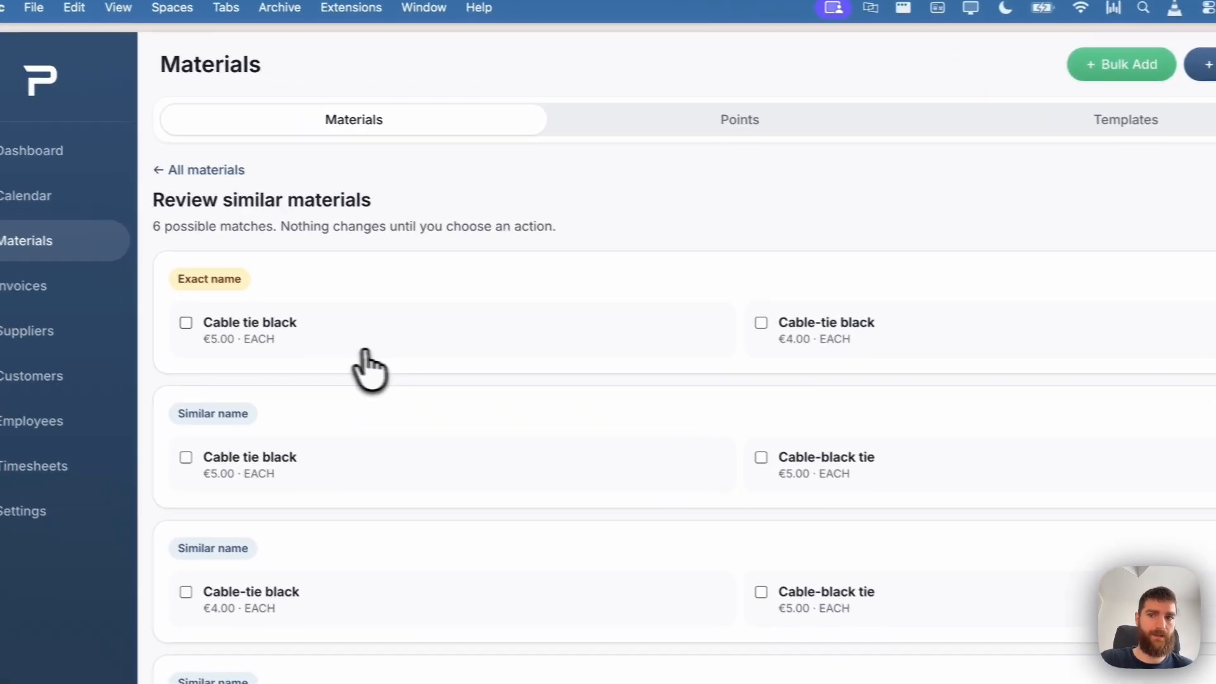
{"action": "left_click", "coordinate": [412, 266]}
{"action": "left_click", "coordinate": [729, 349]}
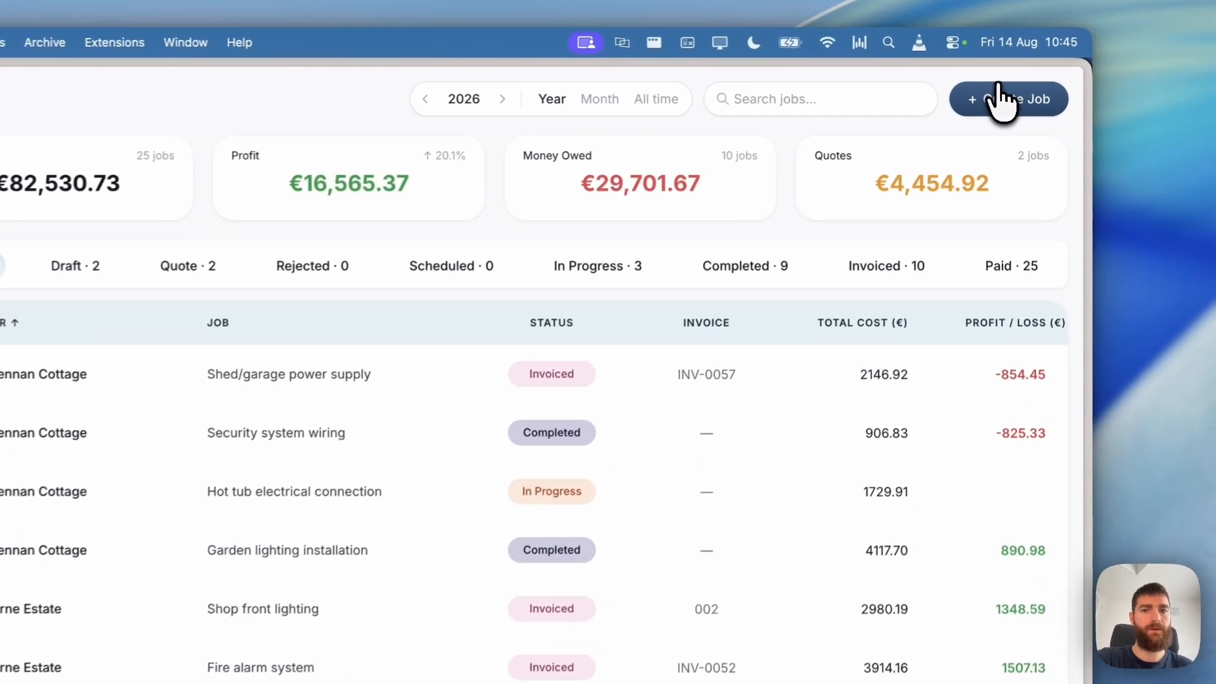
- Start a new job from the dashboard and go through its form to the materials section
{"action": "left_click", "coordinate": [1033, 76]}
{"action": "left_click", "coordinate": [378, 261]}
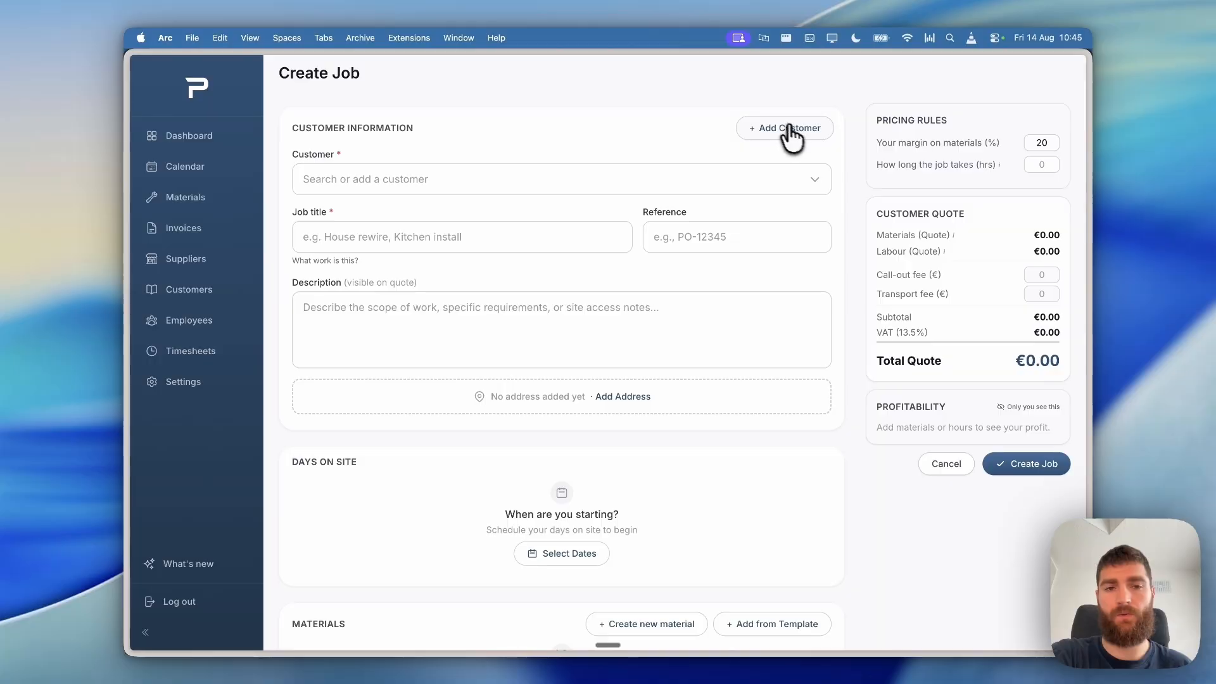
{"action": "scroll", "coordinate": [796, 138], "scroll_direction": "down", "scroll_amount": 5}
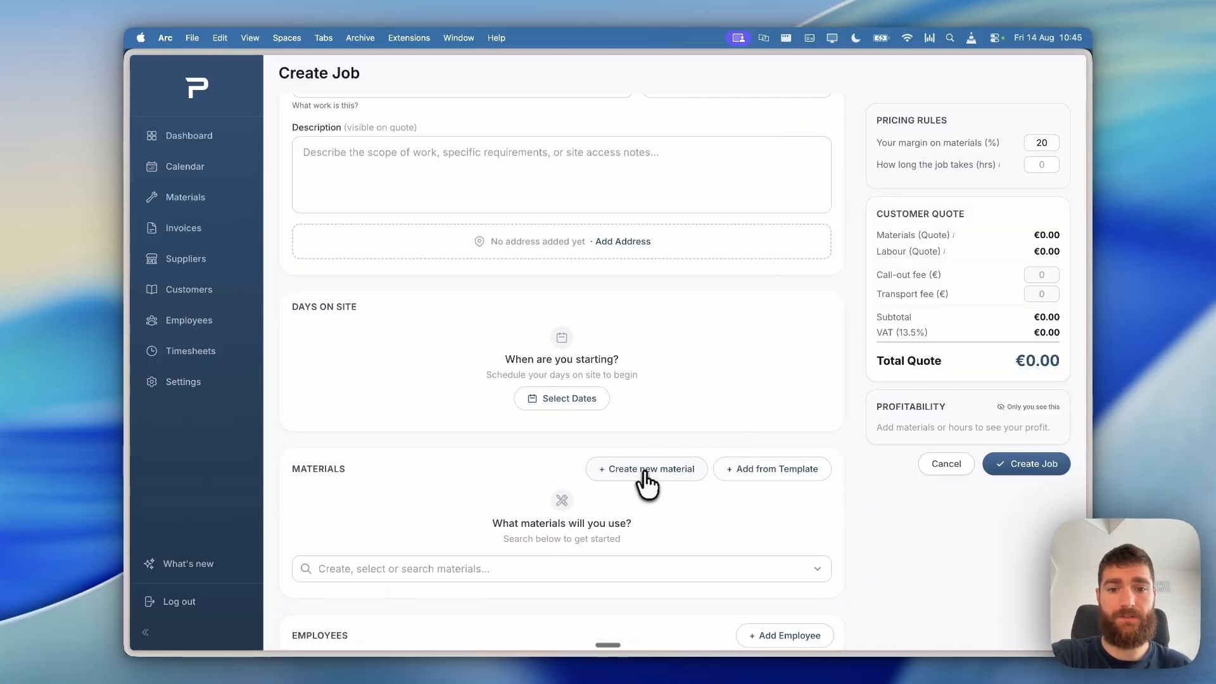
{"action": "scroll", "coordinate": [645, 485], "scroll_direction": "down", "scroll_amount": 1}
{"action": "scroll", "coordinate": [756, 467], "scroll_direction": "down", "scroll_amount": 1}
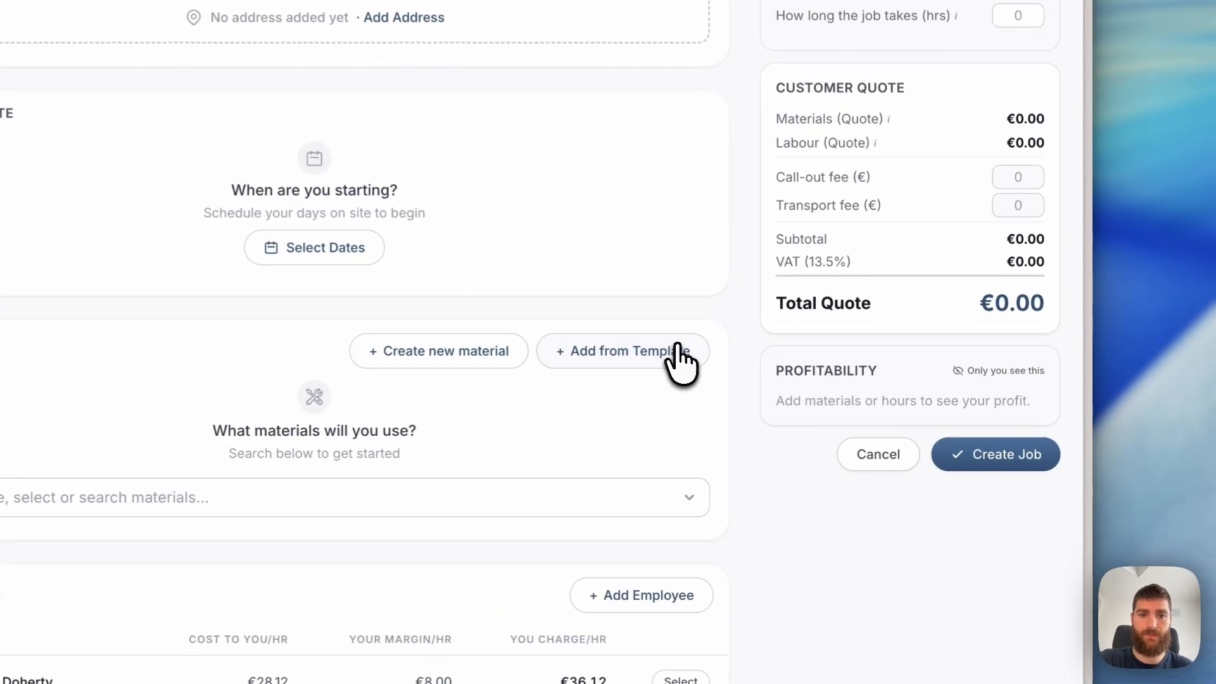
- View the items and edit form of the Bathroom Lighting Set template, and close the templates without adding any
{"action": "left_click", "coordinate": [678, 348]}
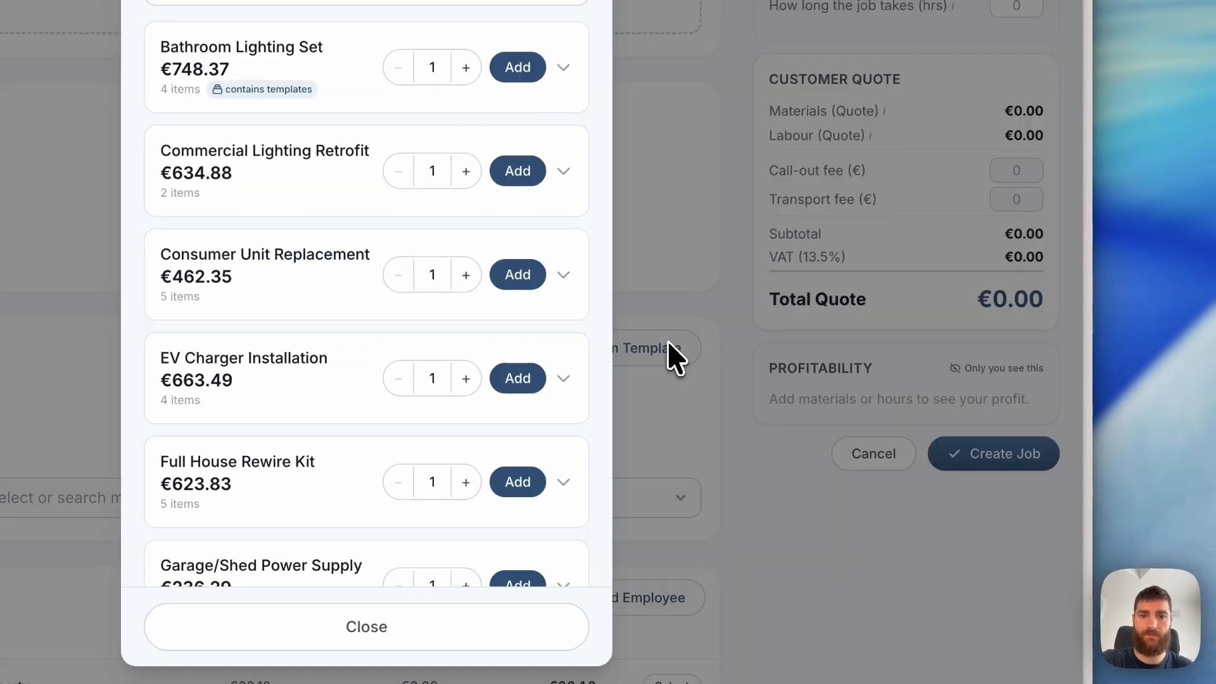
{"action": "left_click", "coordinate": [563, 226]}
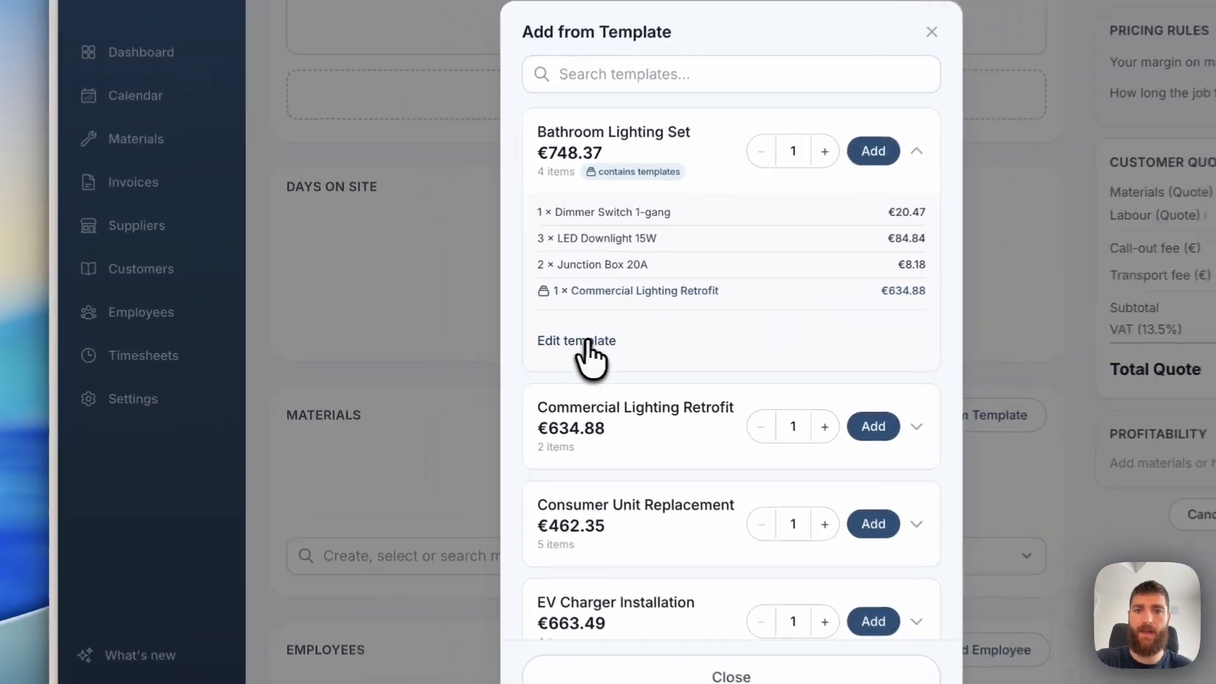
{"action": "left_click", "coordinate": [507, 342]}
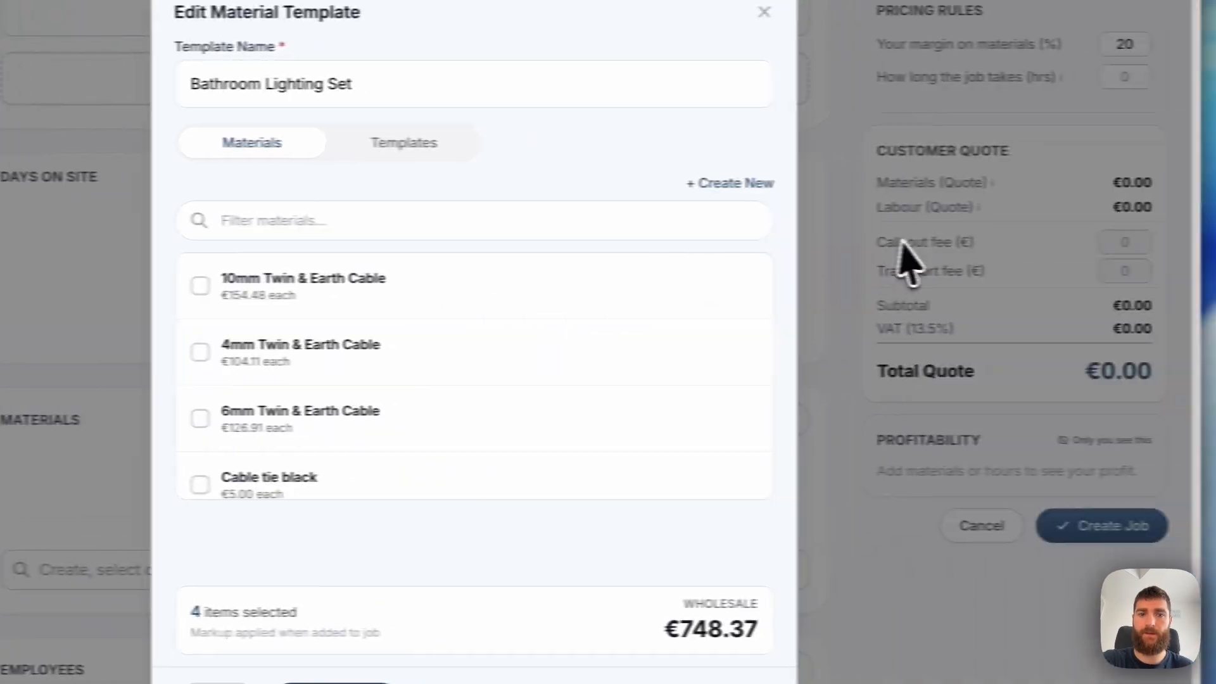
{"action": "left_click", "coordinate": [902, 244]}
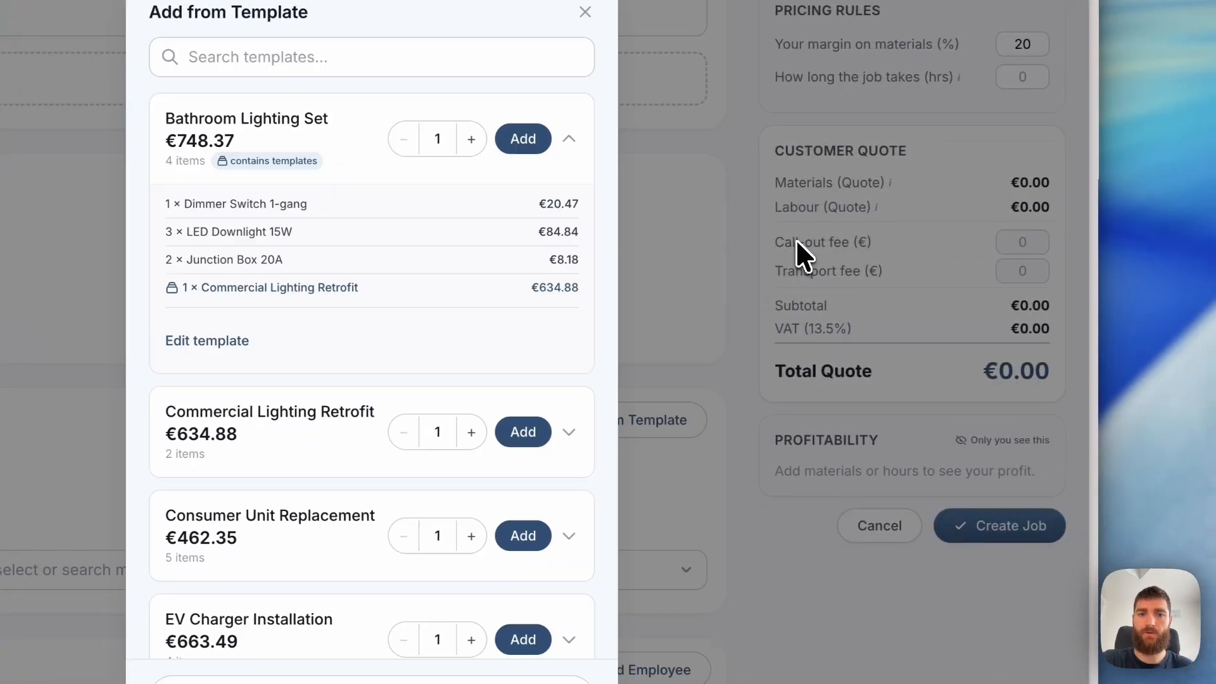
{"action": "left_click", "coordinate": [840, 257]}
- Assign the second listed employee to the job and set their hourly charge to €80
{"action": "scroll", "coordinate": [753, 390], "scroll_direction": "down", "scroll_amount": 3}
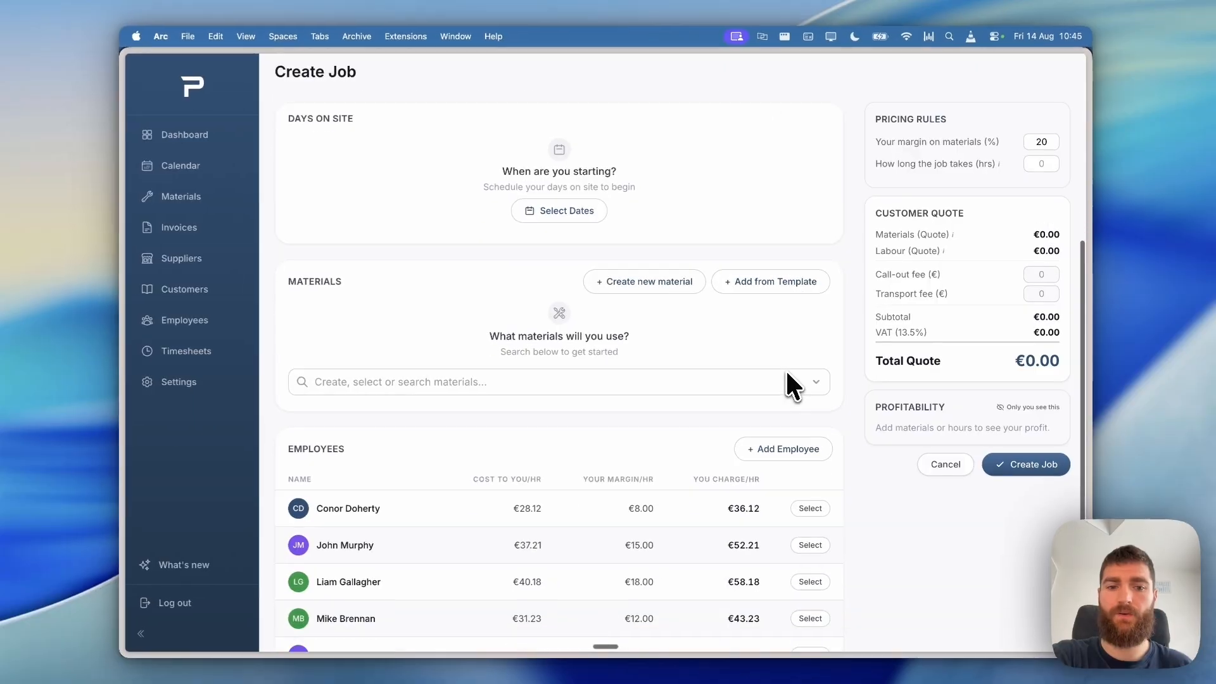
{"action": "scroll", "coordinate": [786, 368], "scroll_direction": "down", "scroll_amount": 5}
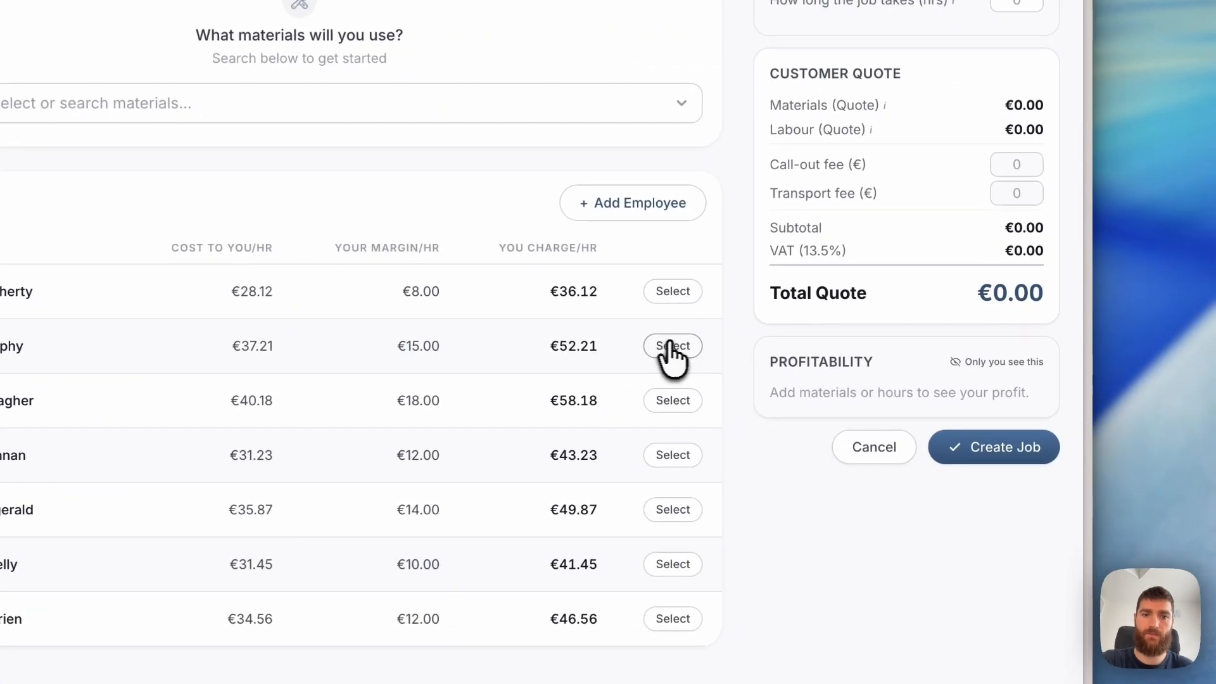
{"action": "left_click", "coordinate": [812, 396]}
{"action": "left_click_drag", "start_coordinate": [547, 348], "coordinate": [612, 374]}
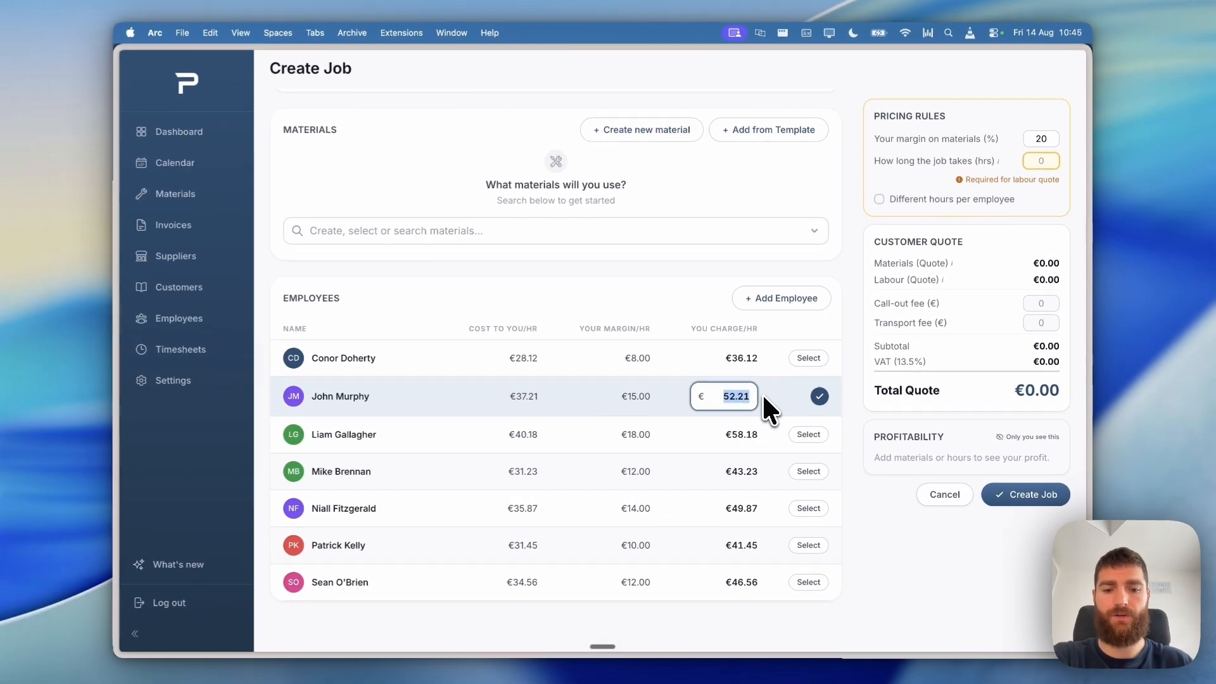
{"action": "type", "text": "80"}
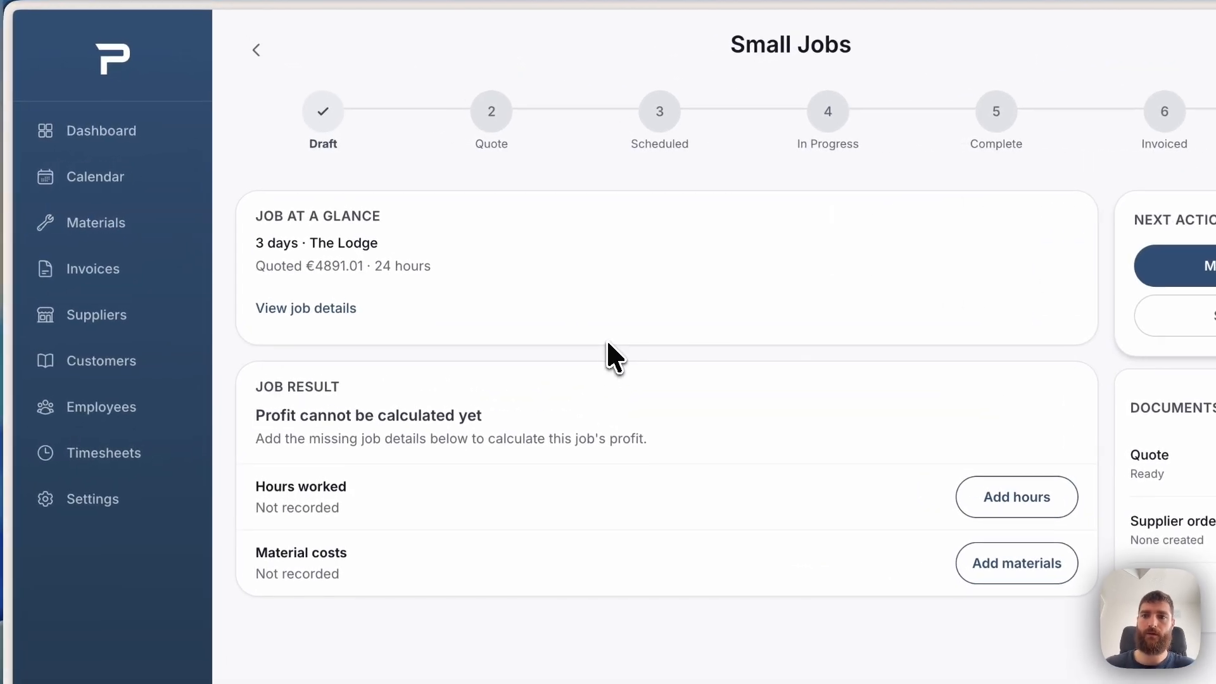
- View the job details and customer quote breakdown of the Small Jobs job, and close them
{"action": "left_click", "coordinate": [305, 309]}
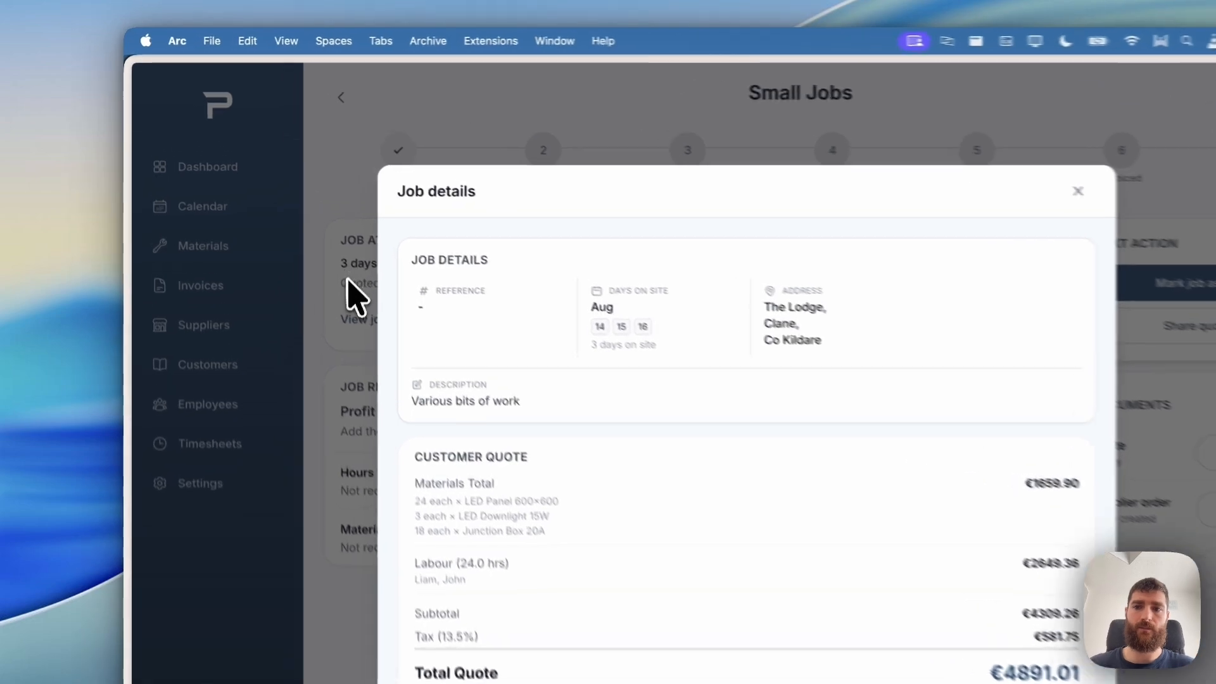
{"action": "left_click", "coordinate": [354, 297]}
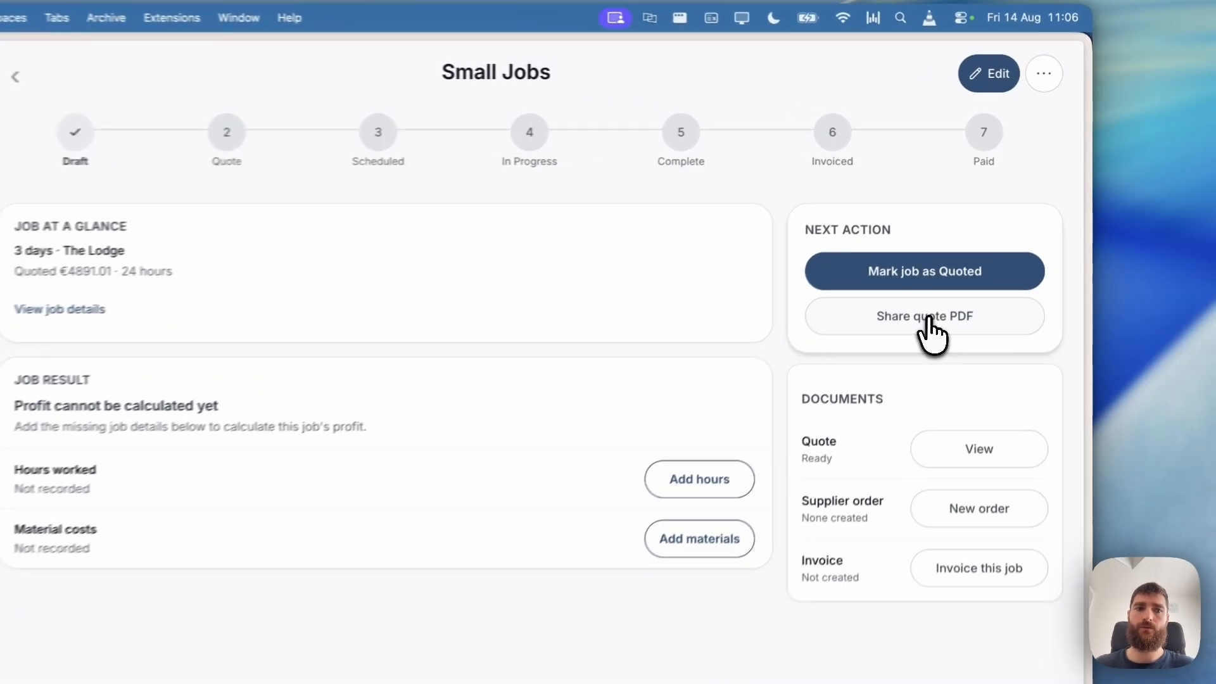
- Open the Small Jobs quote PDF for sharing, review it, and start an email of the quote to the customer
{"action": "left_click", "coordinate": [950, 342]}
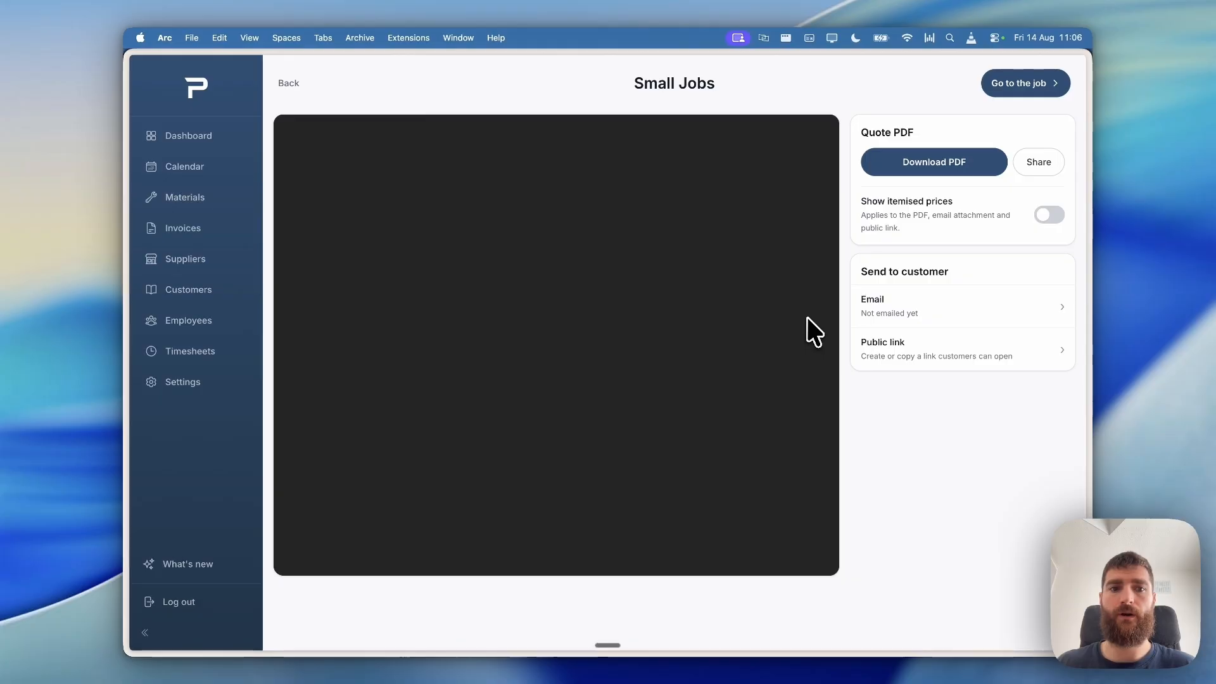
{"action": "scroll", "coordinate": [717, 434], "scroll_direction": "down", "scroll_amount": 1}
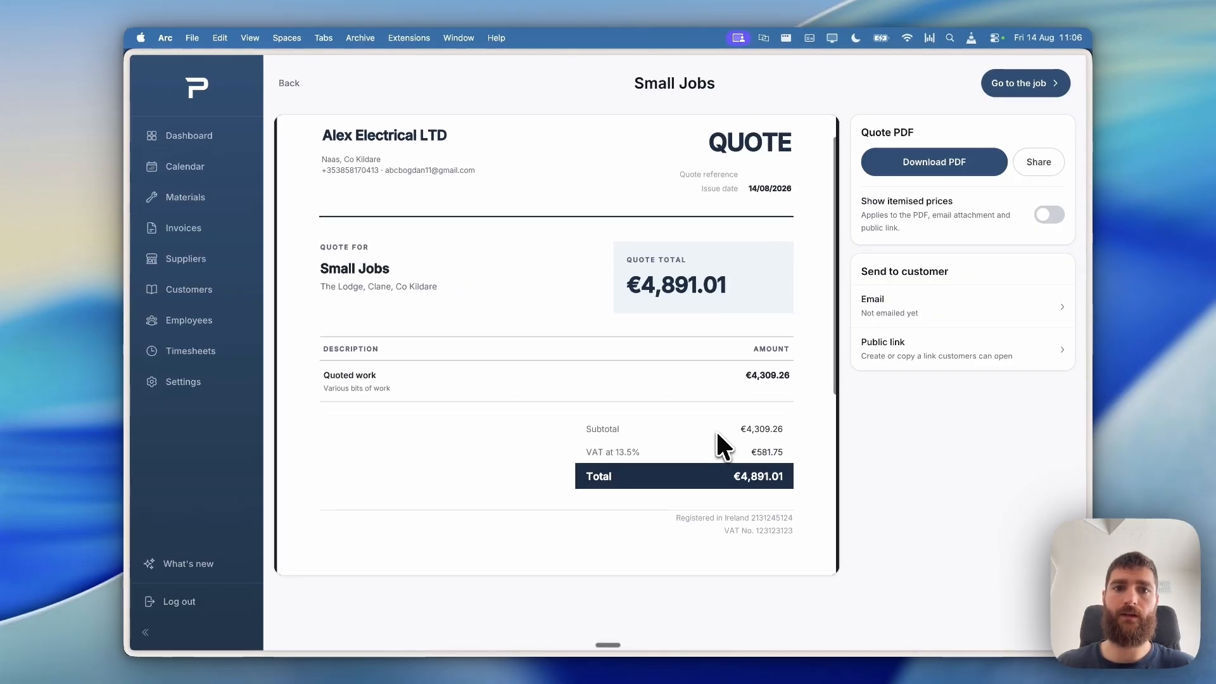
{"action": "scroll", "coordinate": [718, 435], "scroll_direction": "up", "scroll_amount": 1}
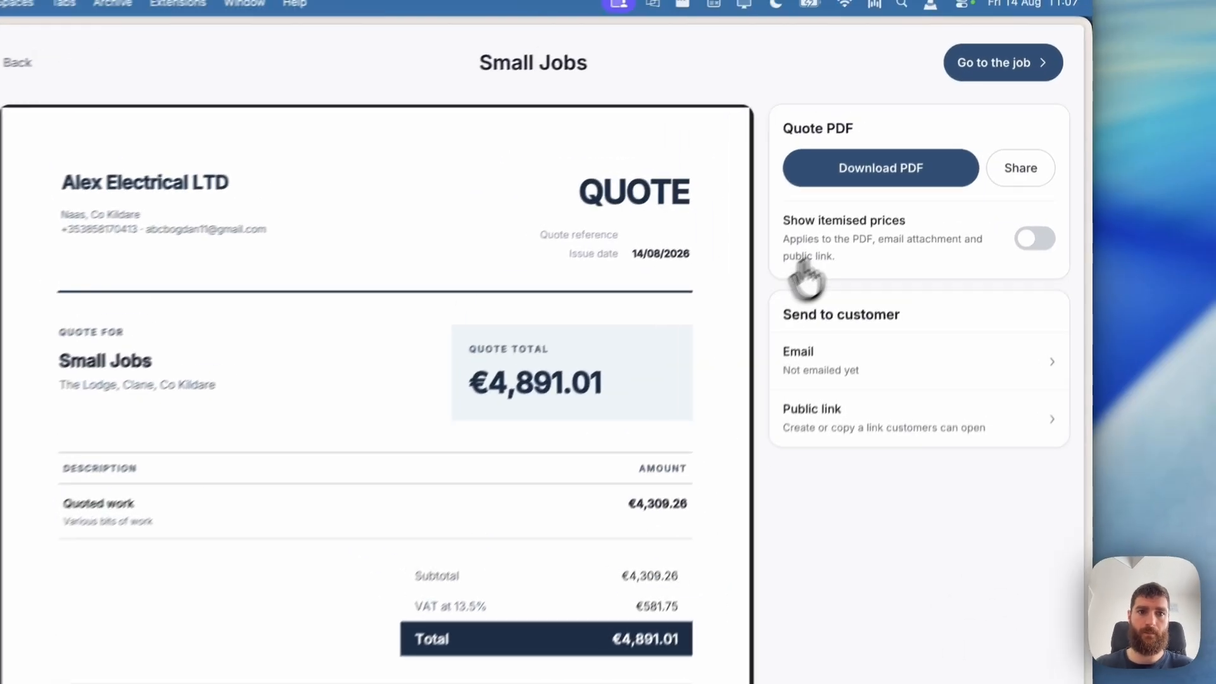
{"action": "left_click", "coordinate": [895, 300]}
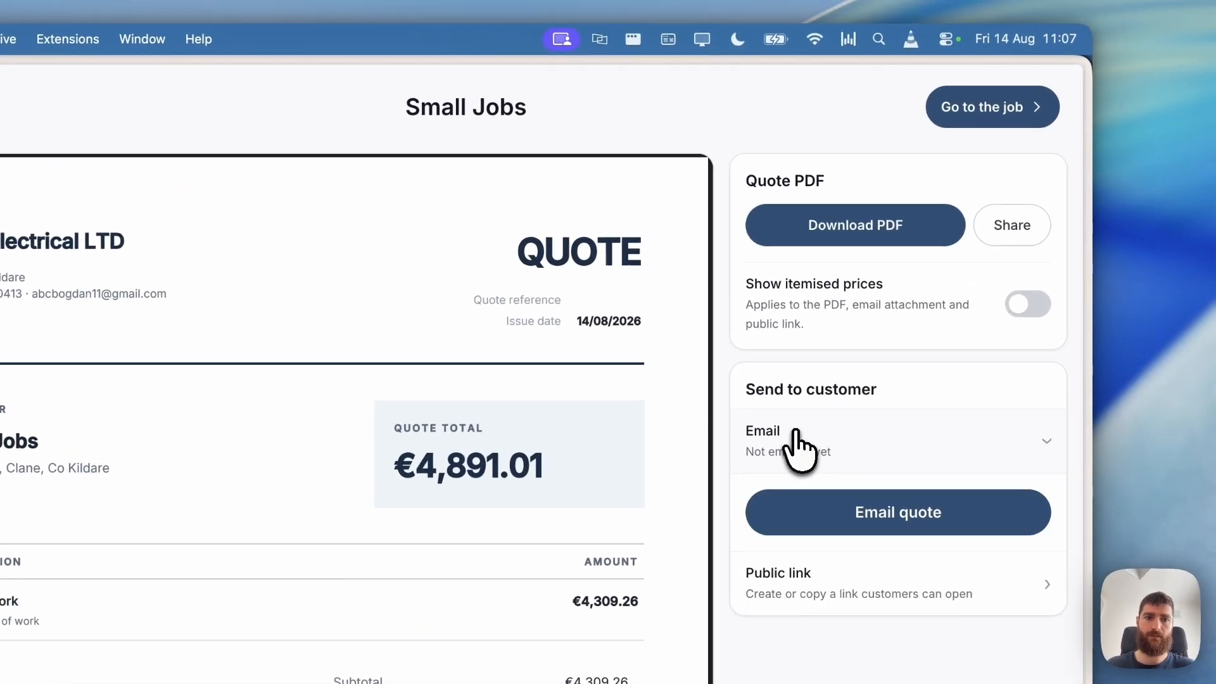
{"action": "left_click", "coordinate": [885, 508]}
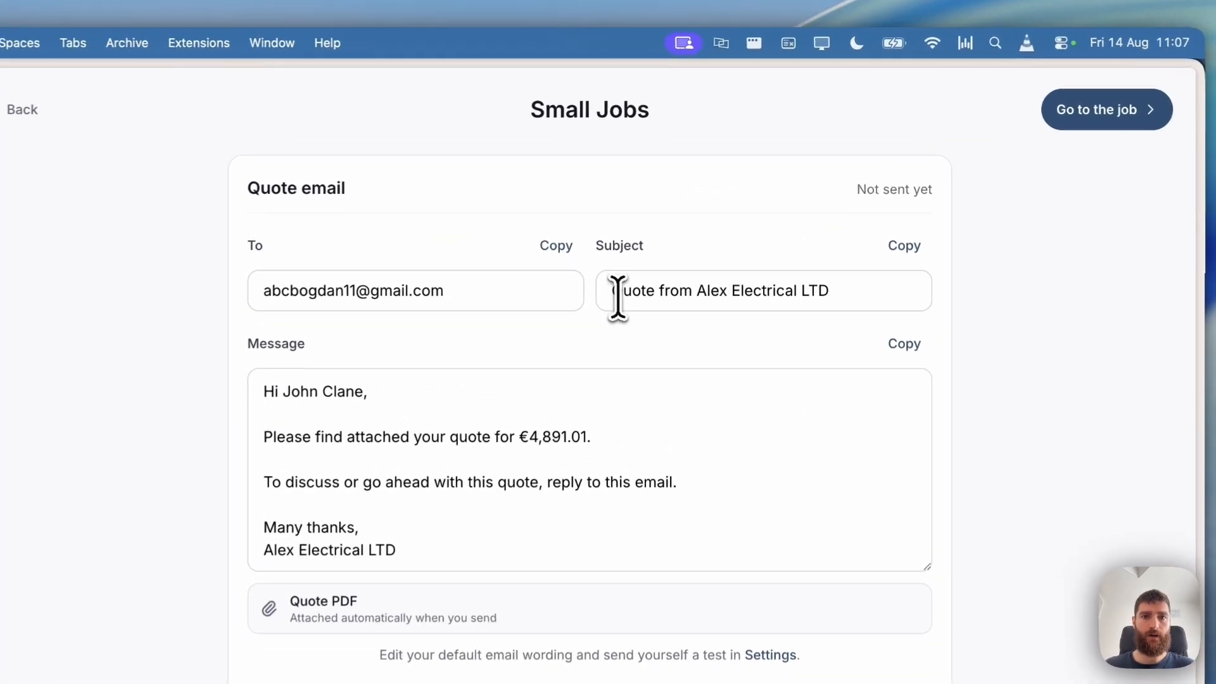
- Remove the customer's surname from the greeting in the quote email and send the quote
{"action": "left_click_drag", "start_coordinate": [691, 208], "coordinate": [751, 208]}
{"action": "left_click_drag", "start_coordinate": [699, 298], "coordinate": [842, 298]}
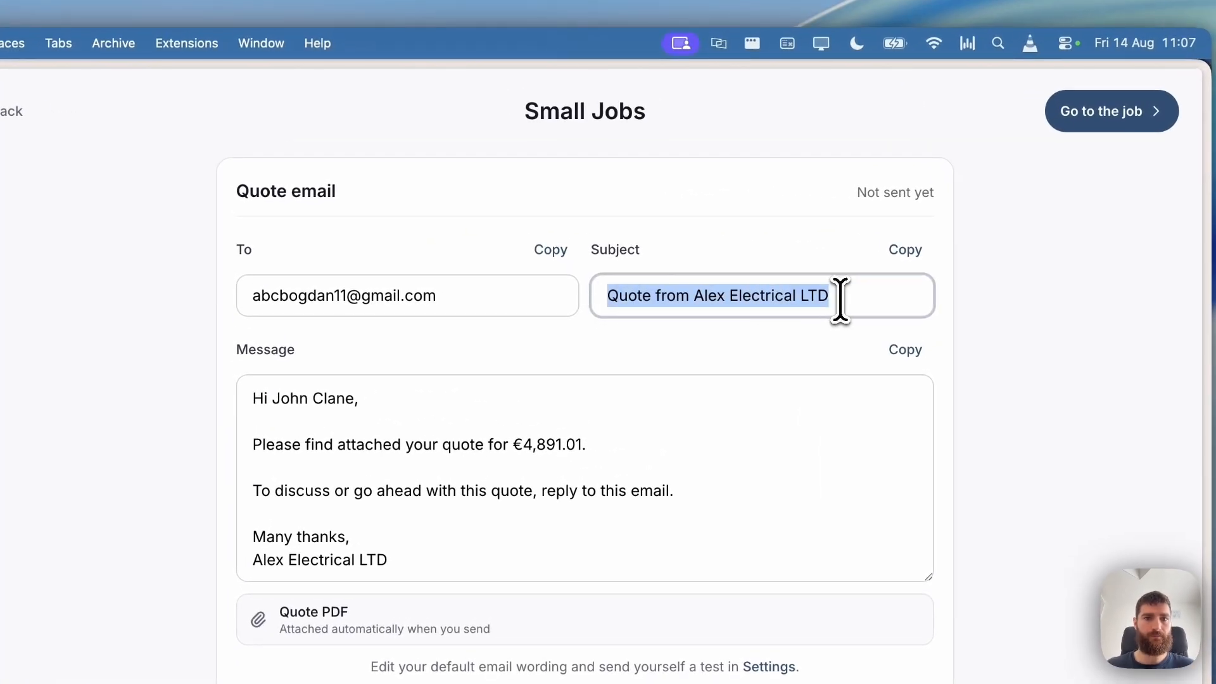
{"action": "left_click", "coordinate": [403, 418]}
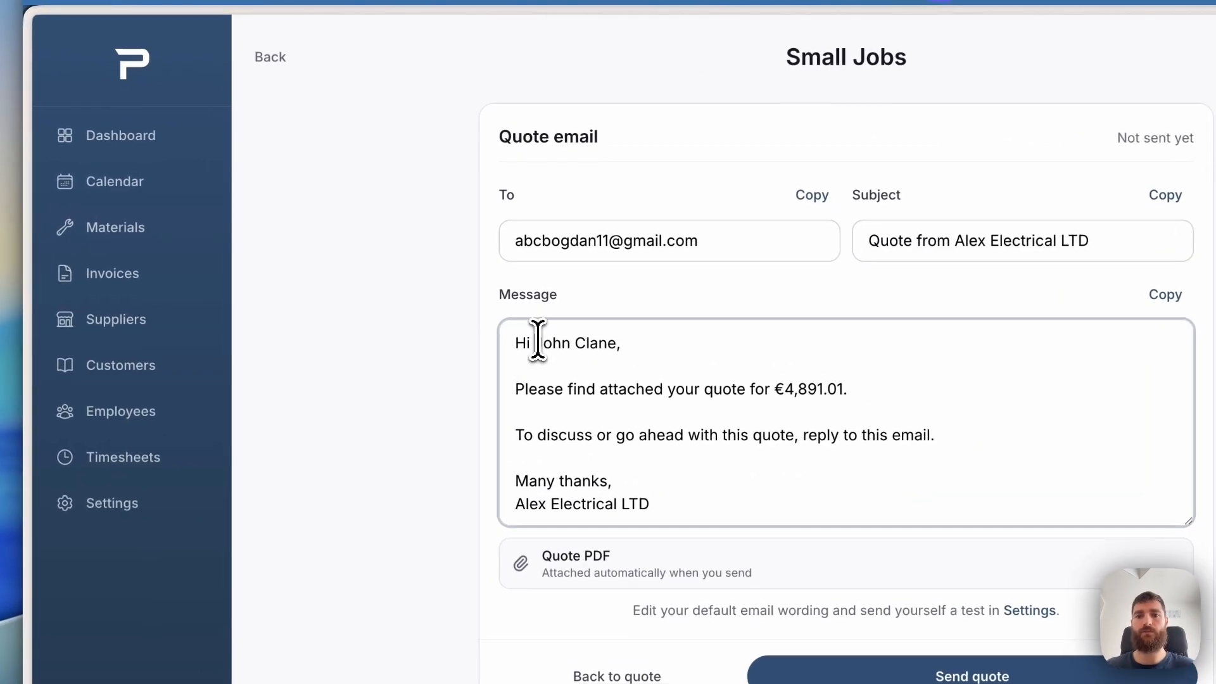
{"action": "left_click_drag", "start_coordinate": [466, 274], "coordinate": [518, 273]}
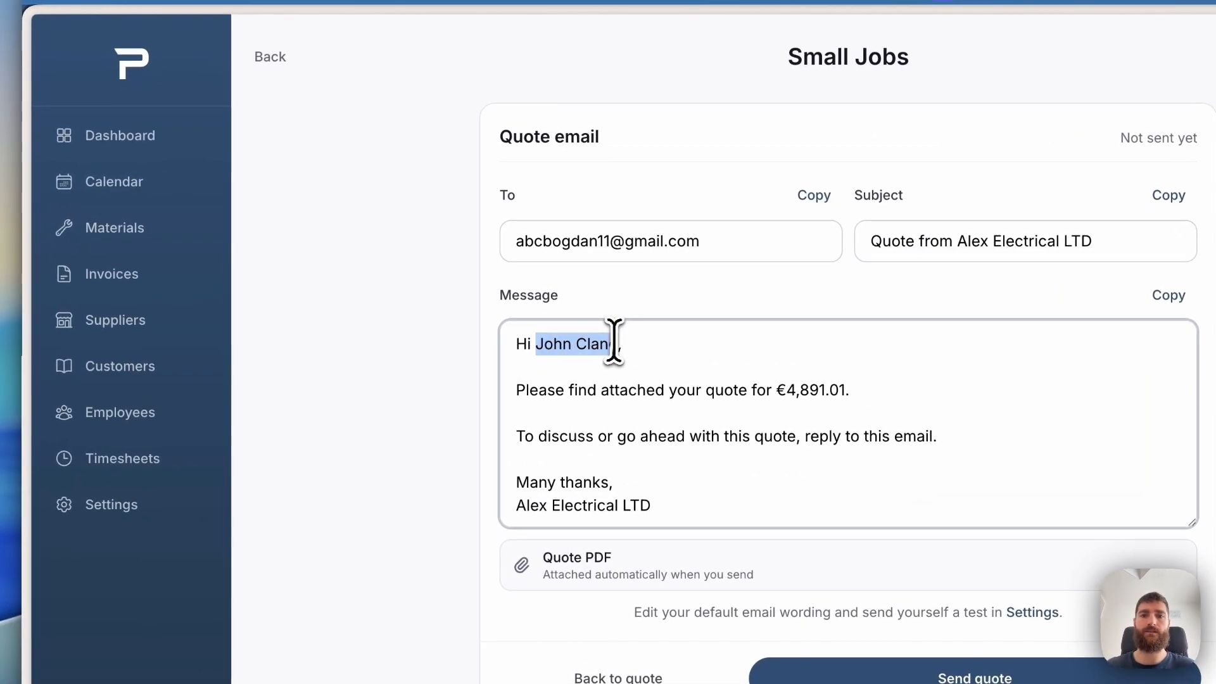
{"action": "left_click", "coordinate": [609, 380]}
{"action": "double_click", "coordinate": [608, 342]}
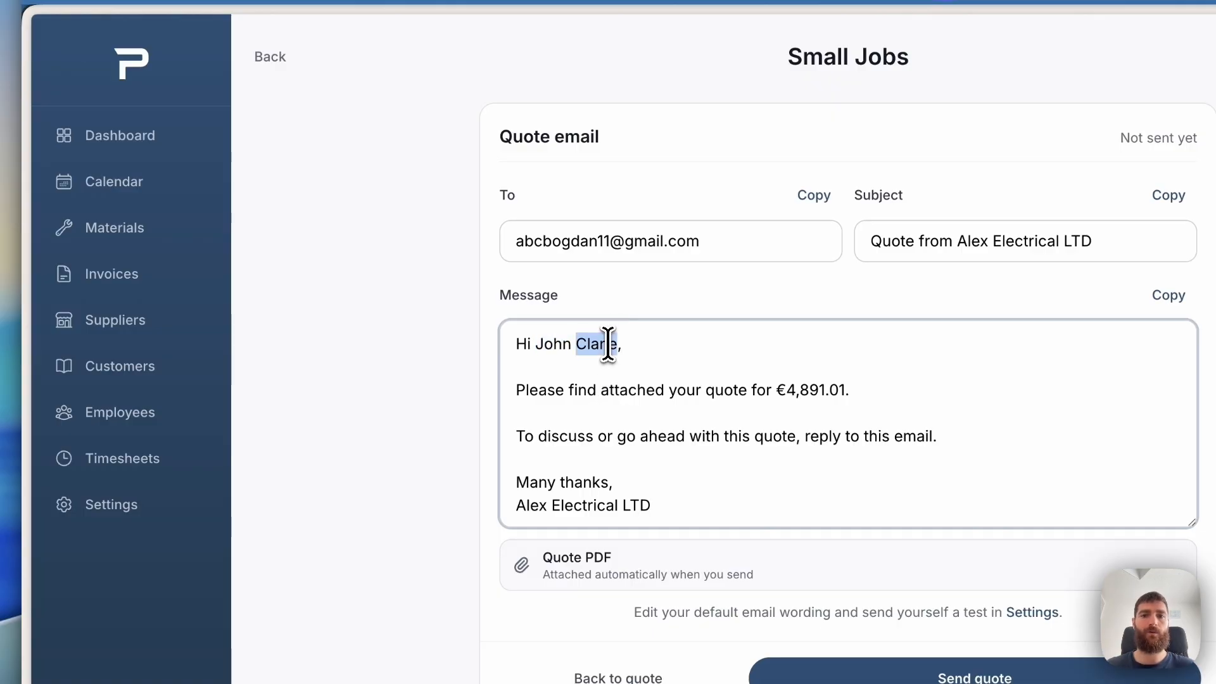
{"action": "key", "text": "BackSpace"}
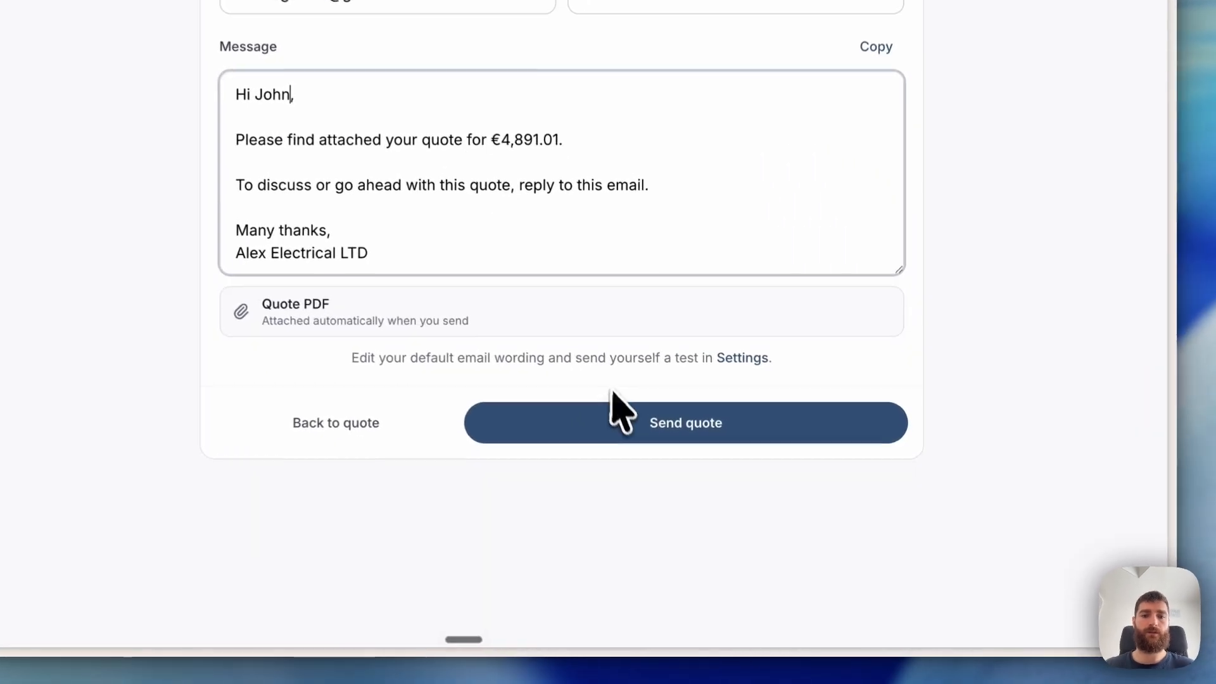
{"action": "left_click", "coordinate": [616, 413]}
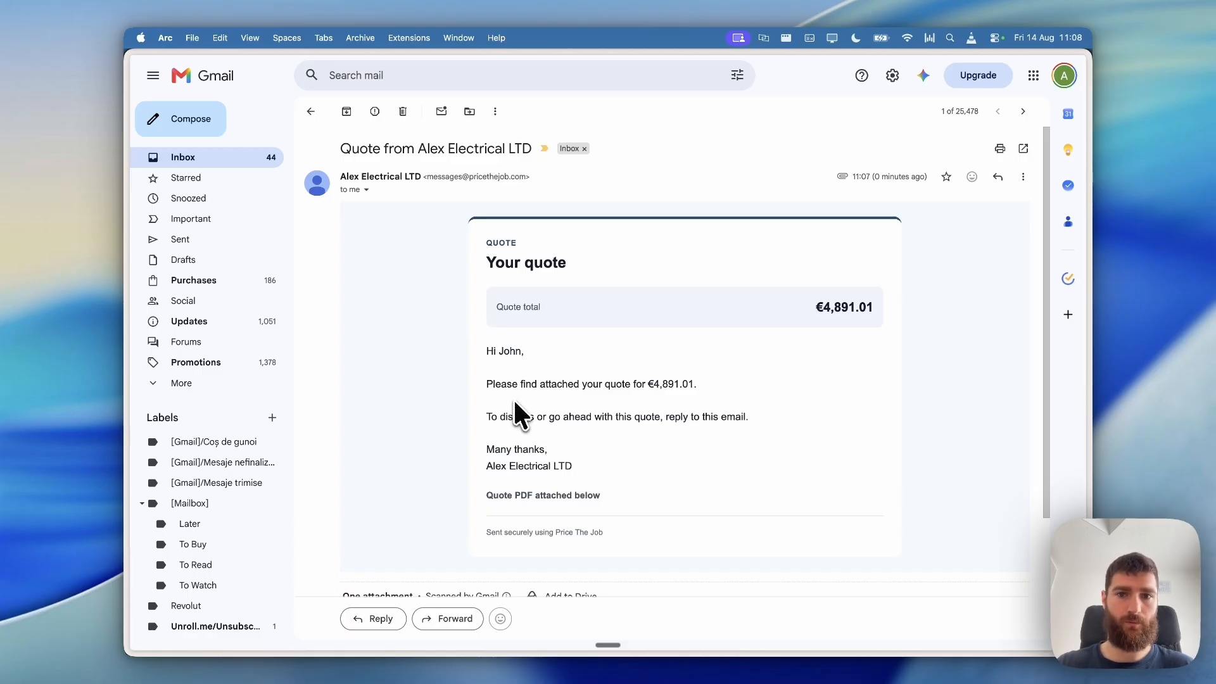
- Examine the received quote email and its attachment Quote-Quote.pdf, and close the PDF preview
{"action": "scroll", "coordinate": [511, 378], "scroll_direction": "down", "scroll_amount": 3}
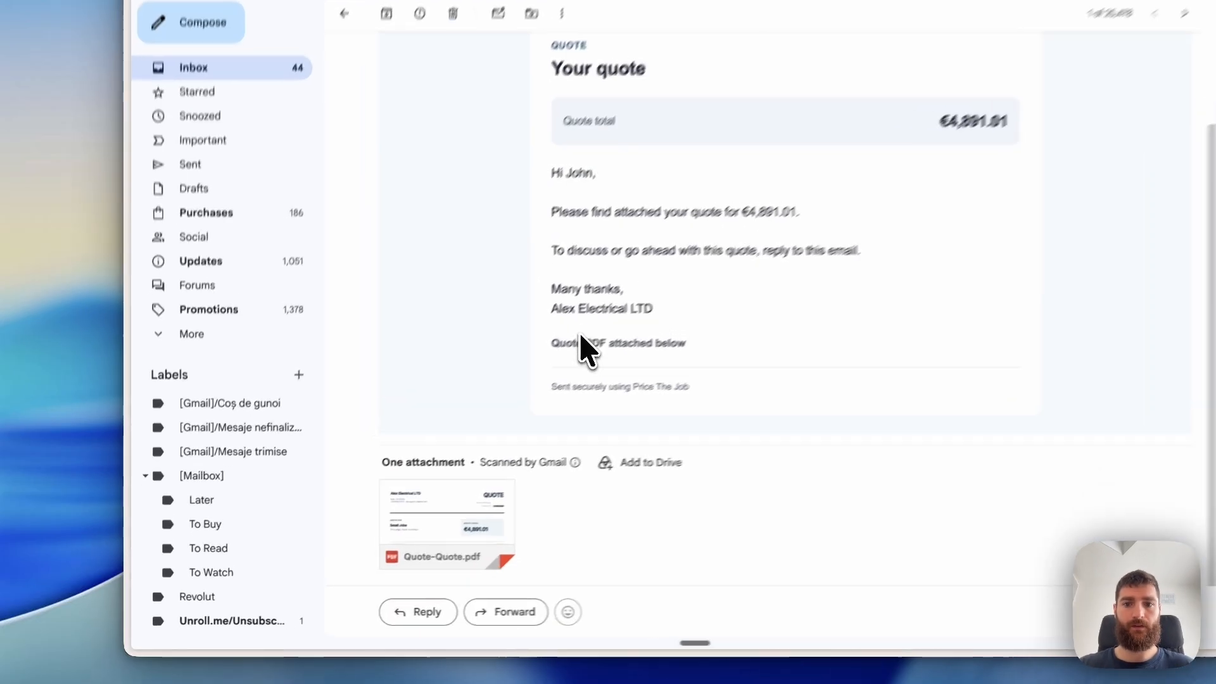
{"action": "left_click", "coordinate": [574, 384]}
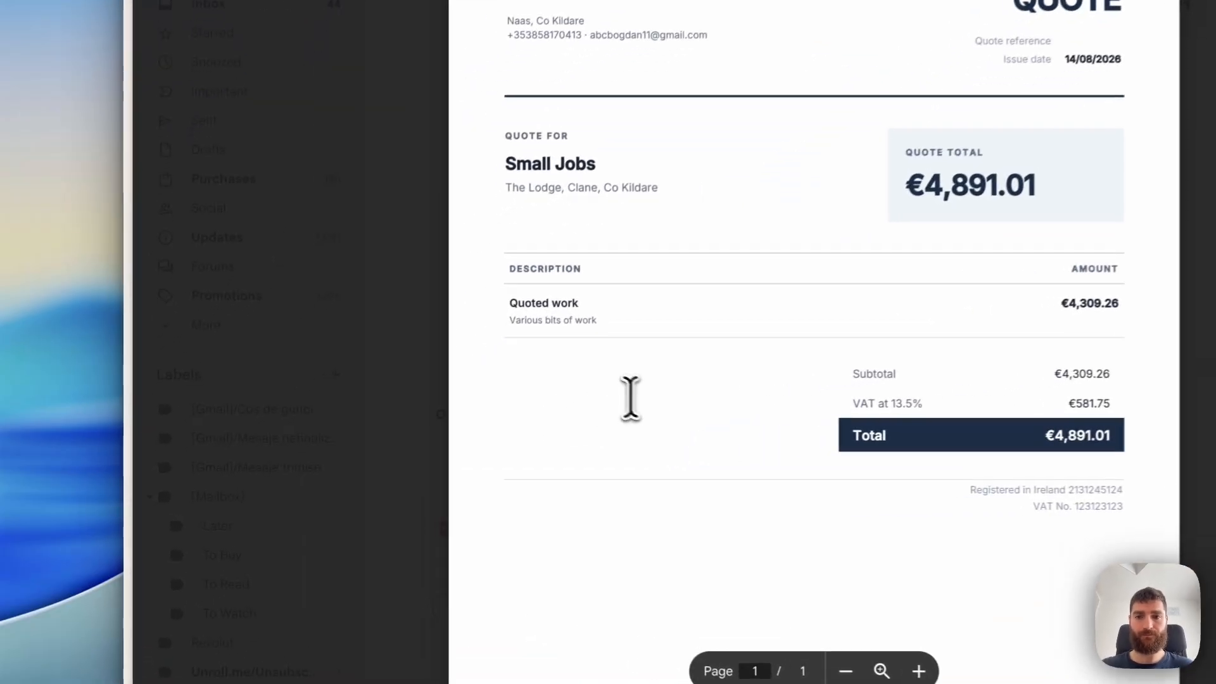
{"action": "left_click", "coordinate": [295, 411]}
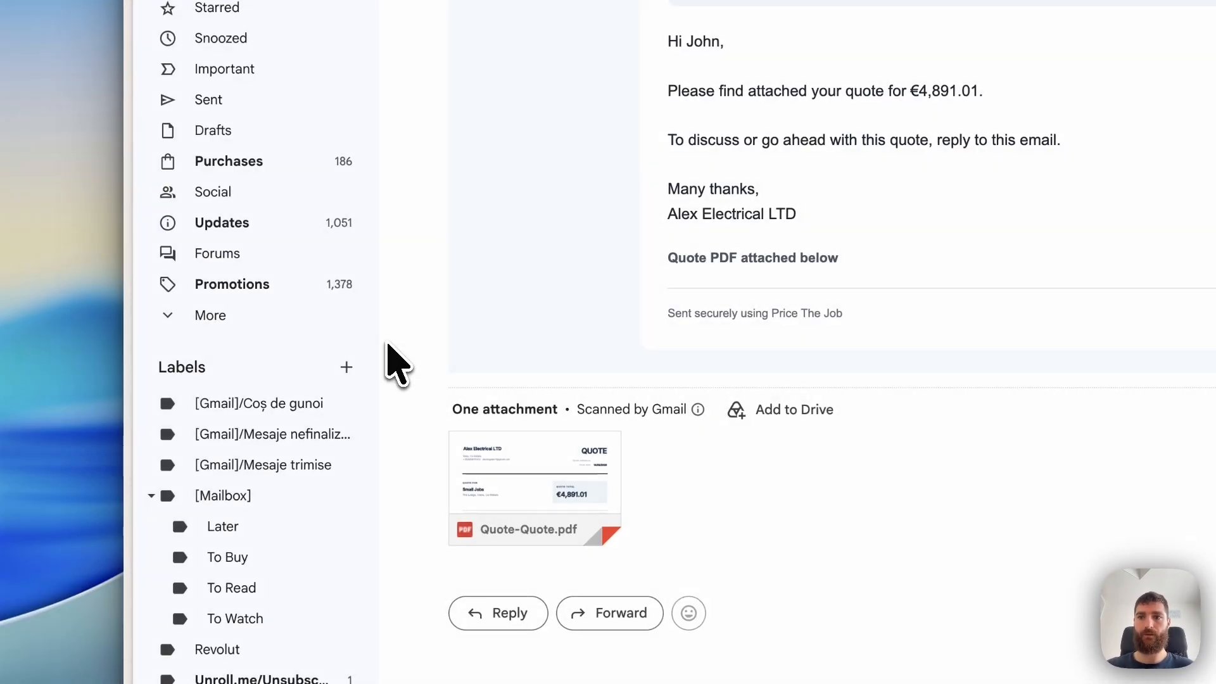
- Switch back to the quote in Price The Job, go to the Small Jobs job, and start a new supplier order
{"action": "key", "text": "ctrl+Up"}
{"action": "left_click", "coordinate": [522, 580]}
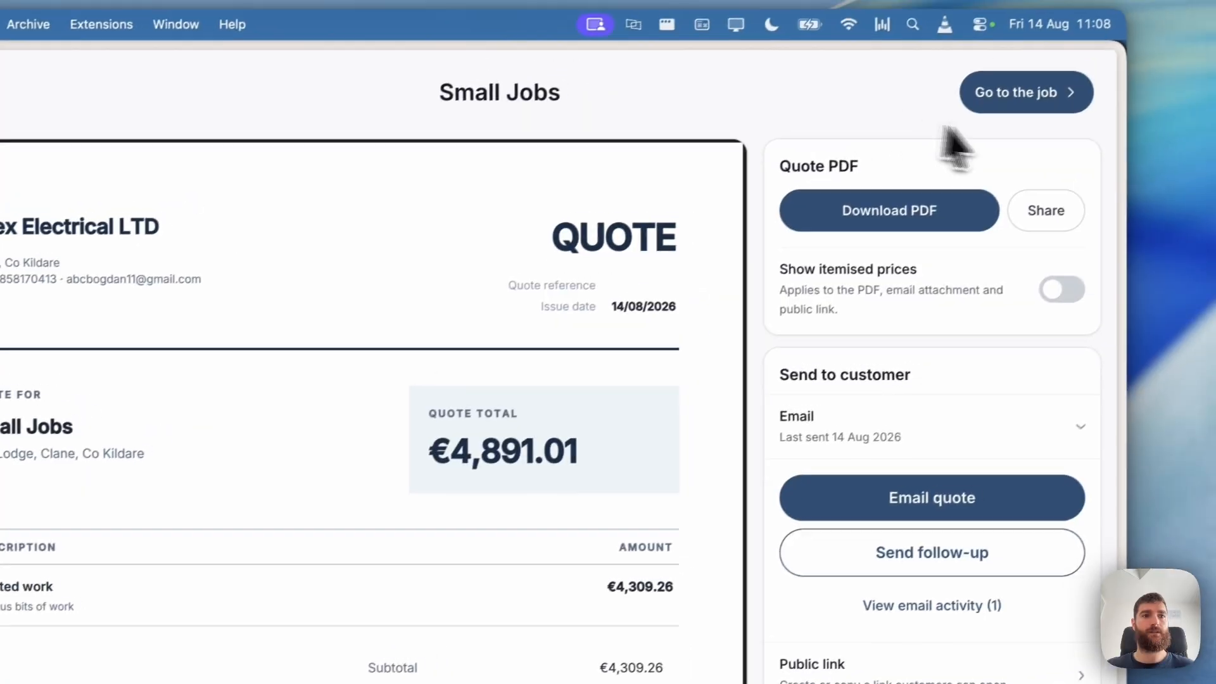
{"action": "left_click", "coordinate": [988, 92]}
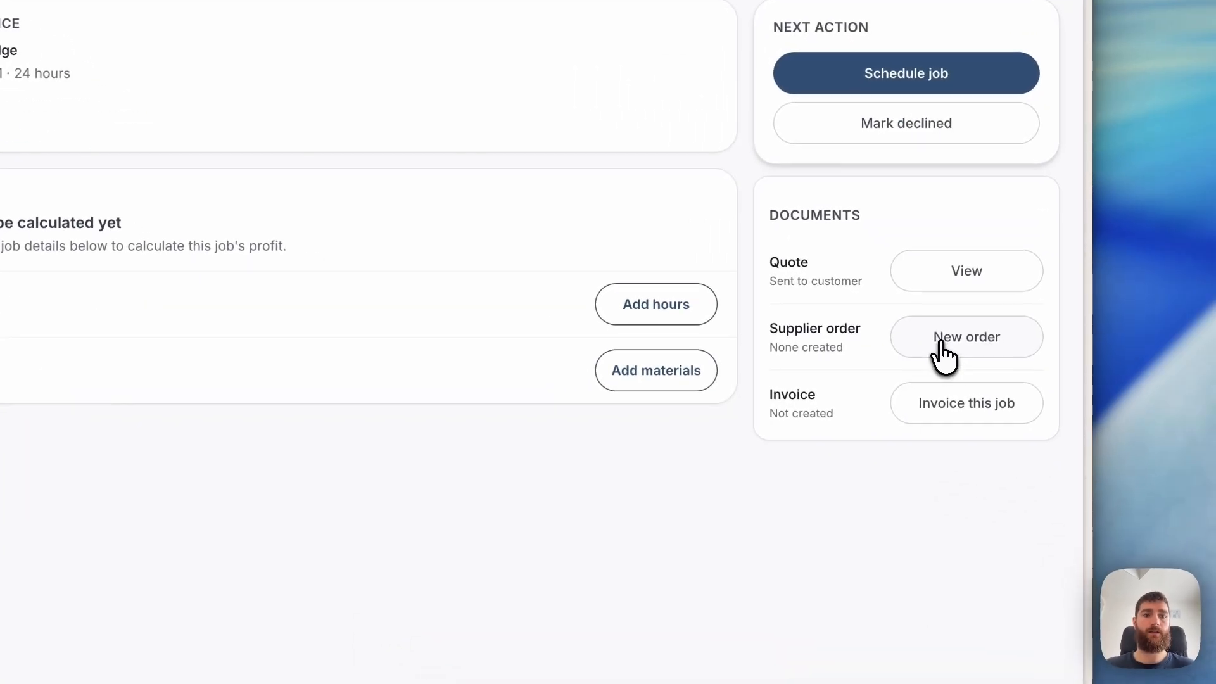
{"action": "left_click", "coordinate": [992, 402]}
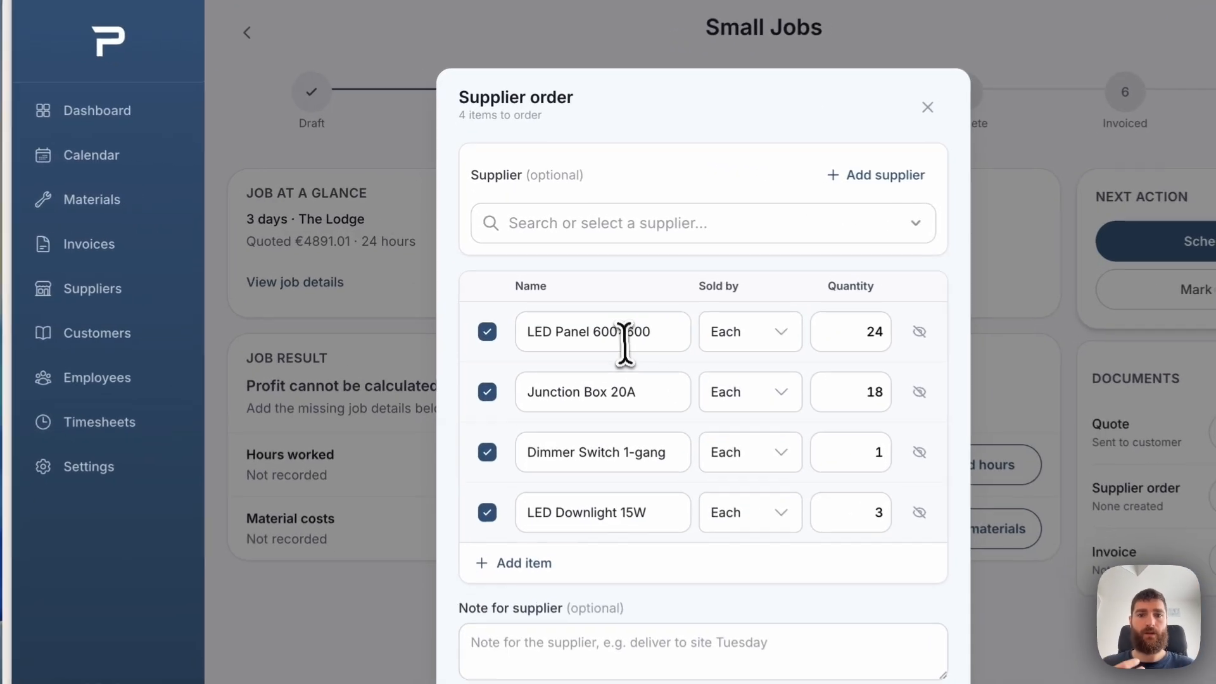
- Enter Screwfix as the supplier, generate the supplier order PDF with all listed materials, and close its preview
{"action": "left_click_drag", "start_coordinate": [533, 288], "coordinate": [603, 296]}
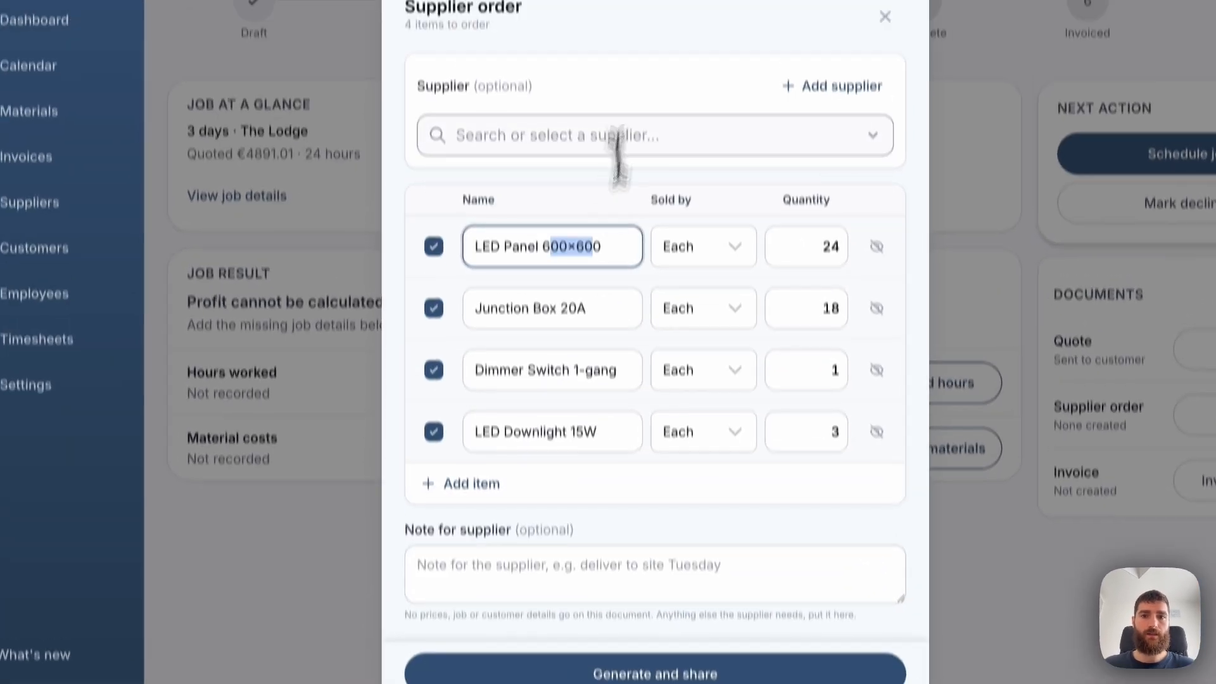
{"action": "left_click", "coordinate": [572, 214]}
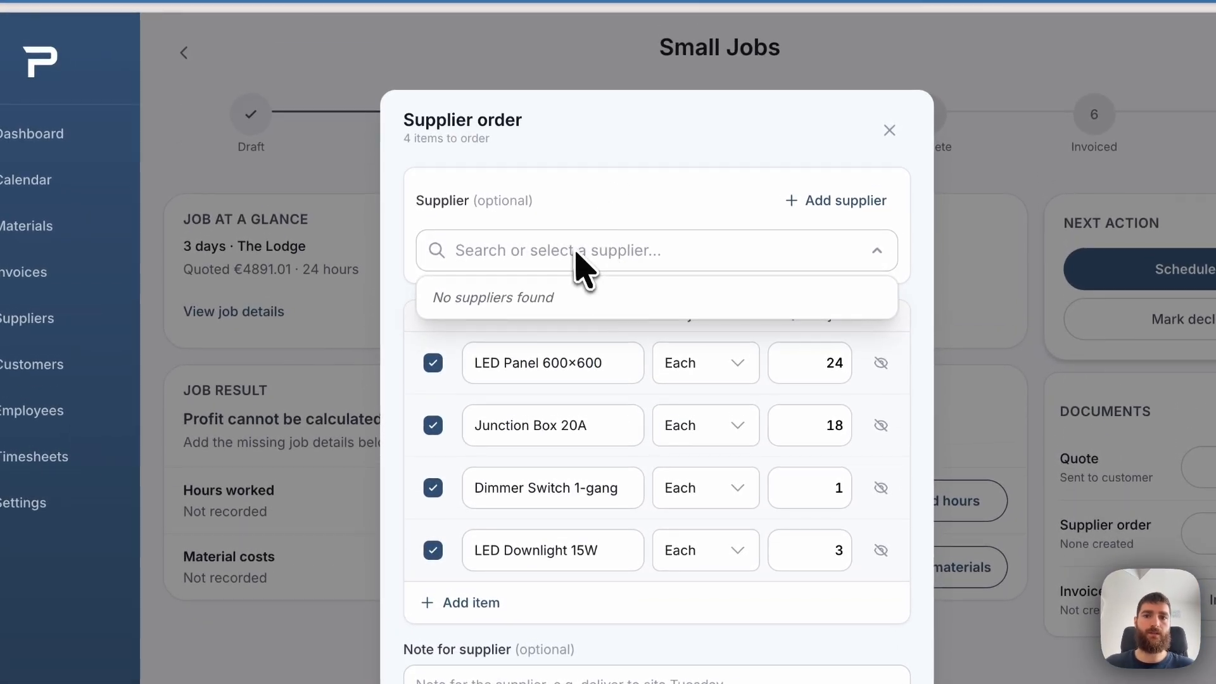
{"action": "left_click", "coordinate": [574, 252]}
{"action": "left_click", "coordinate": [574, 252]}
{"action": "type", "text": "Scew"}
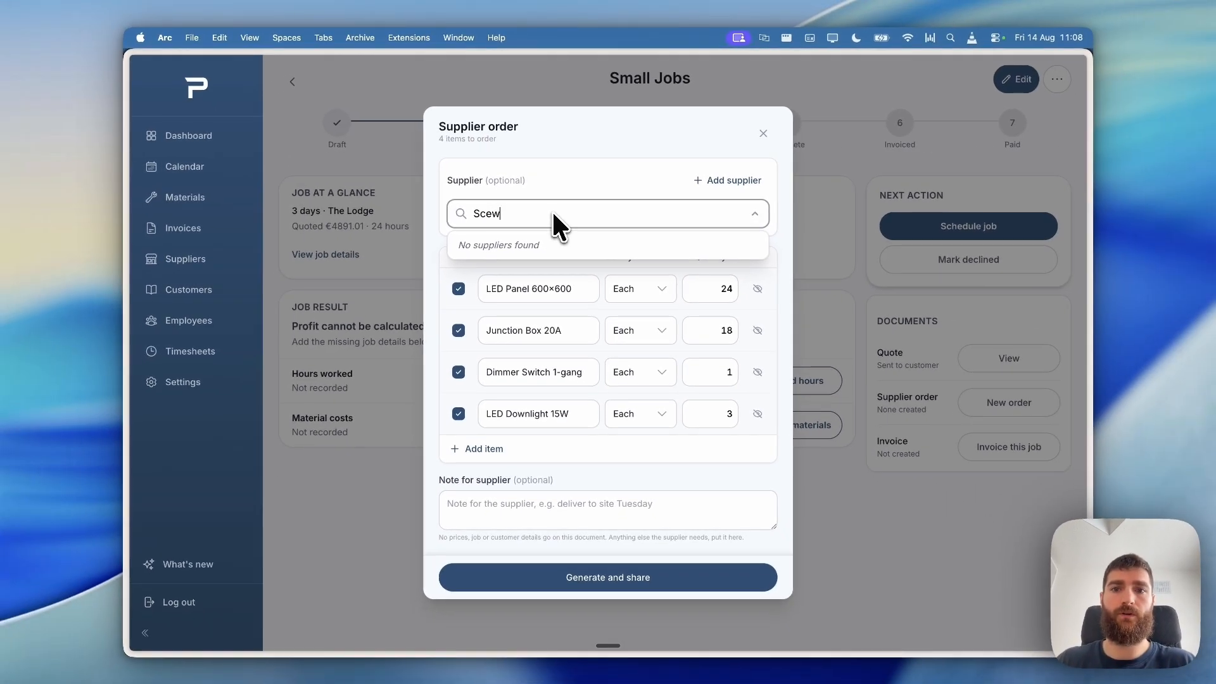
{"action": "key", "text": "BackSpace"}
{"action": "key", "text": "BackSpace"}
{"action": "type", "text": "rewfix"}
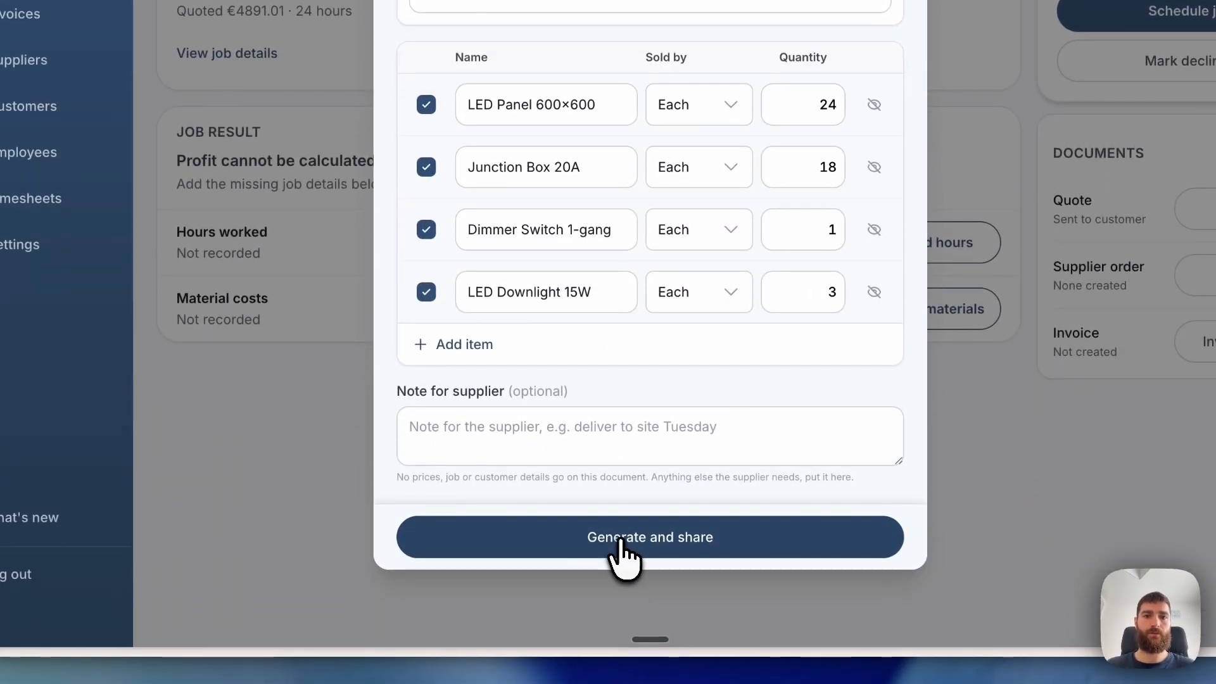
{"action": "left_click", "coordinate": [612, 538]}
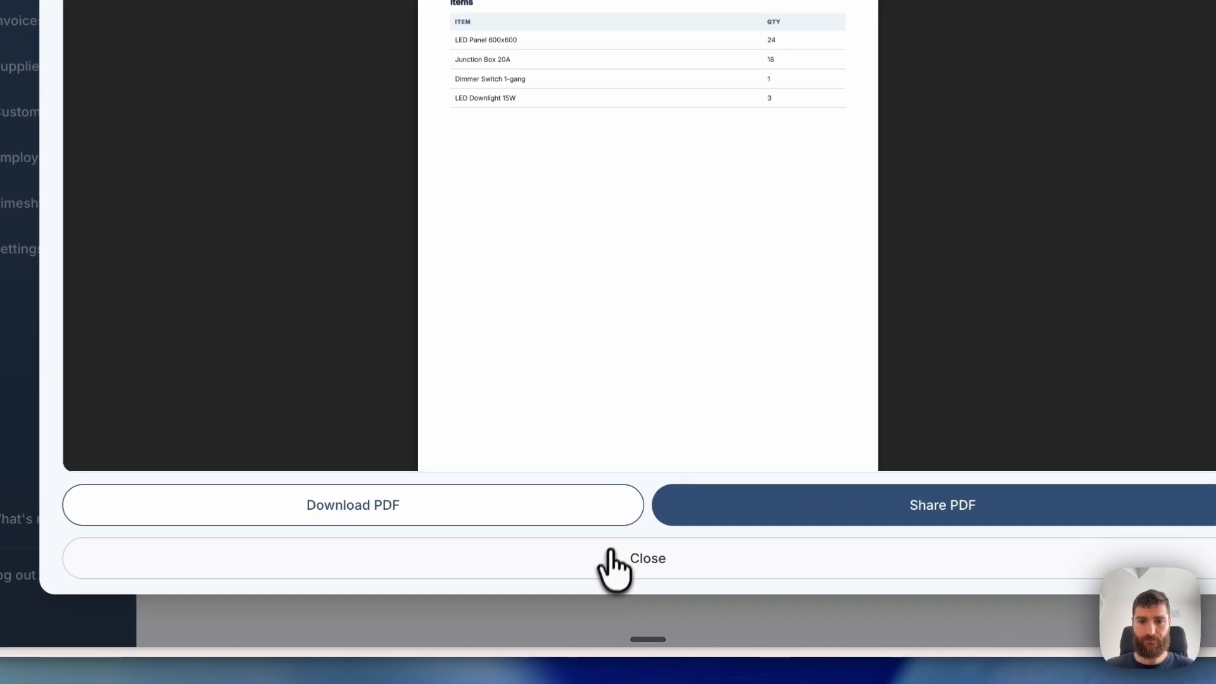
{"action": "left_click", "coordinate": [585, 591]}
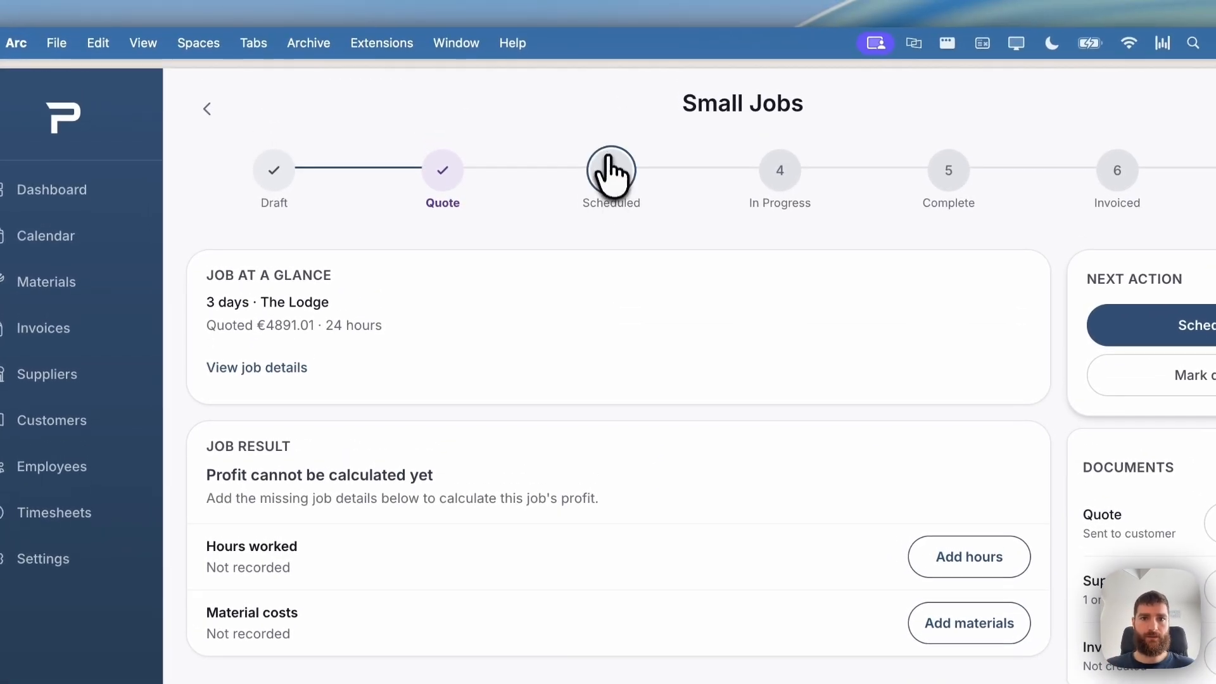
- Advance the Small Jobs status through Scheduled and In Progress to Complete
{"action": "left_click", "coordinate": [610, 171]}
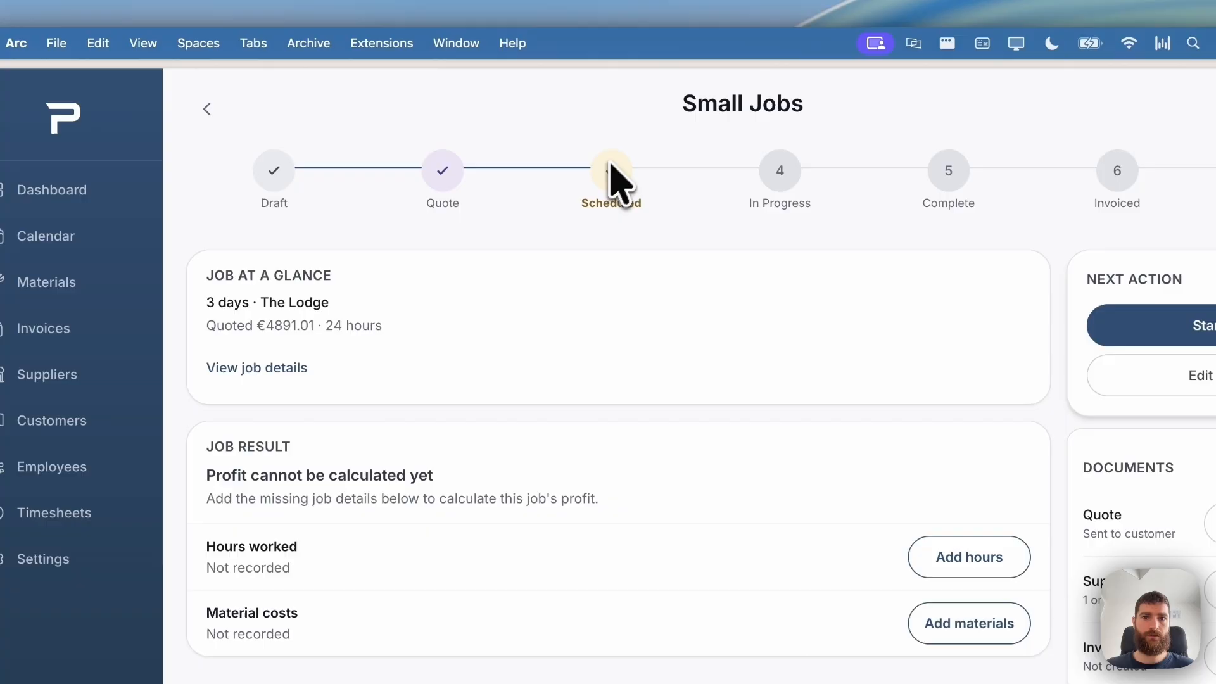
{"action": "left_click", "coordinate": [782, 180]}
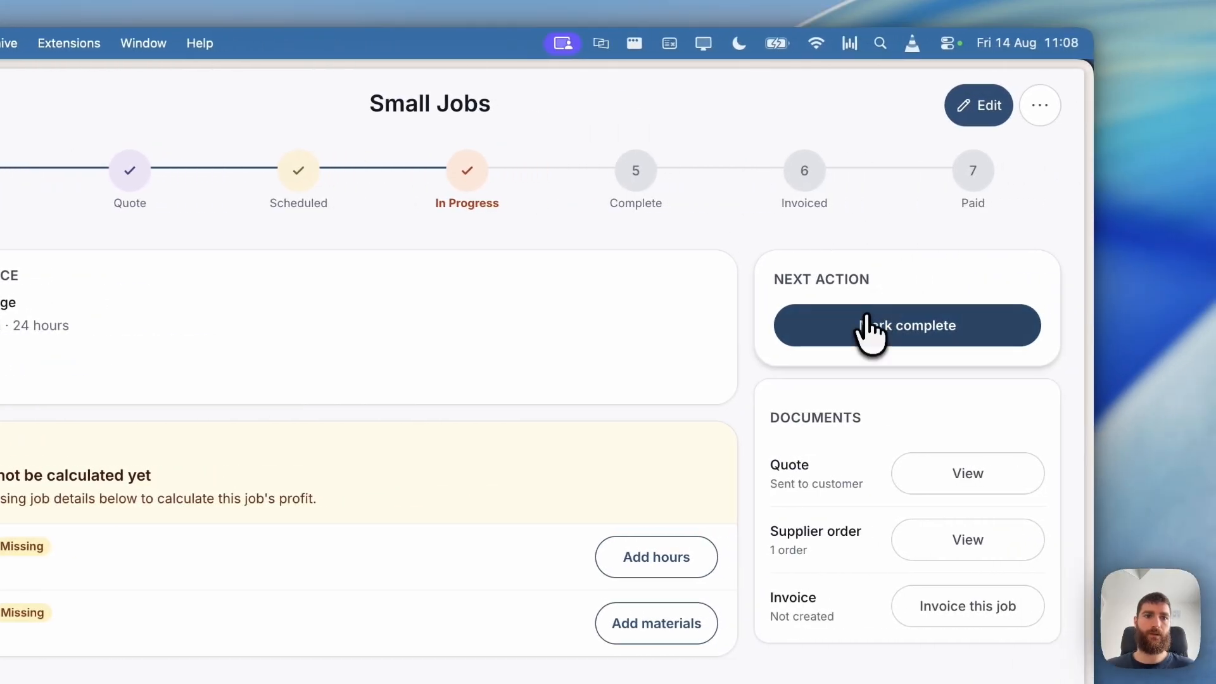
{"action": "left_click", "coordinate": [1181, 331]}
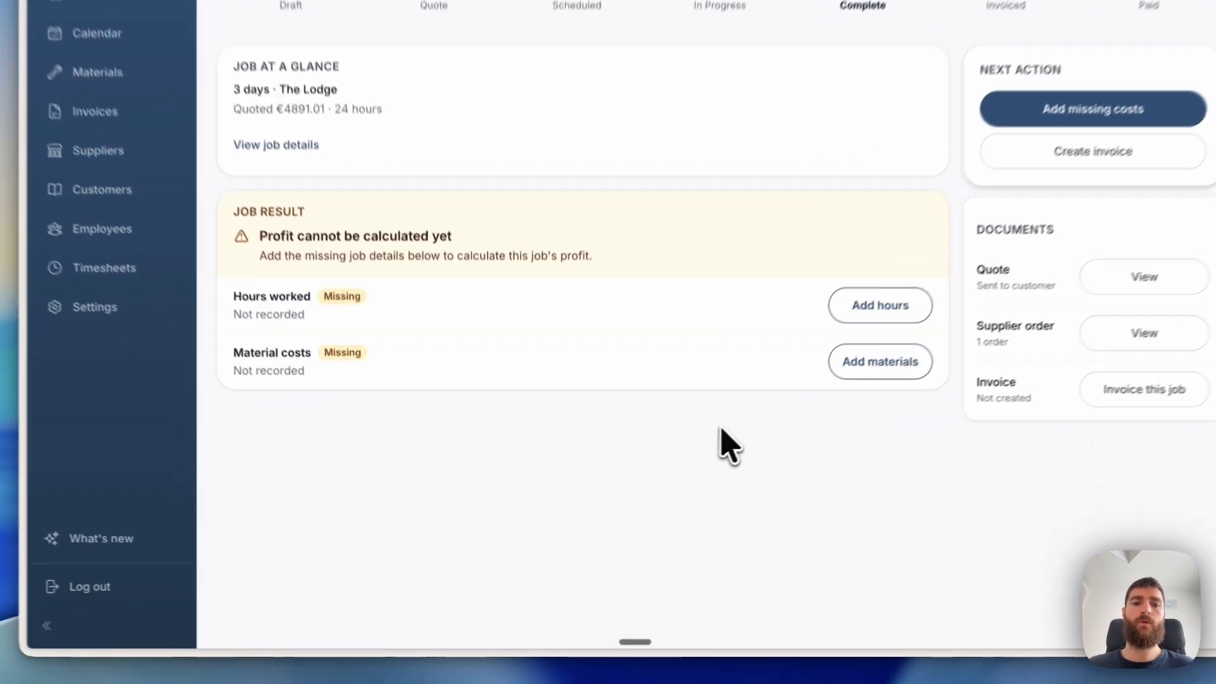
- Add a material cost of €500 from the supplier Kellehers to the job, and close the material costs
{"action": "left_click", "coordinate": [836, 365]}
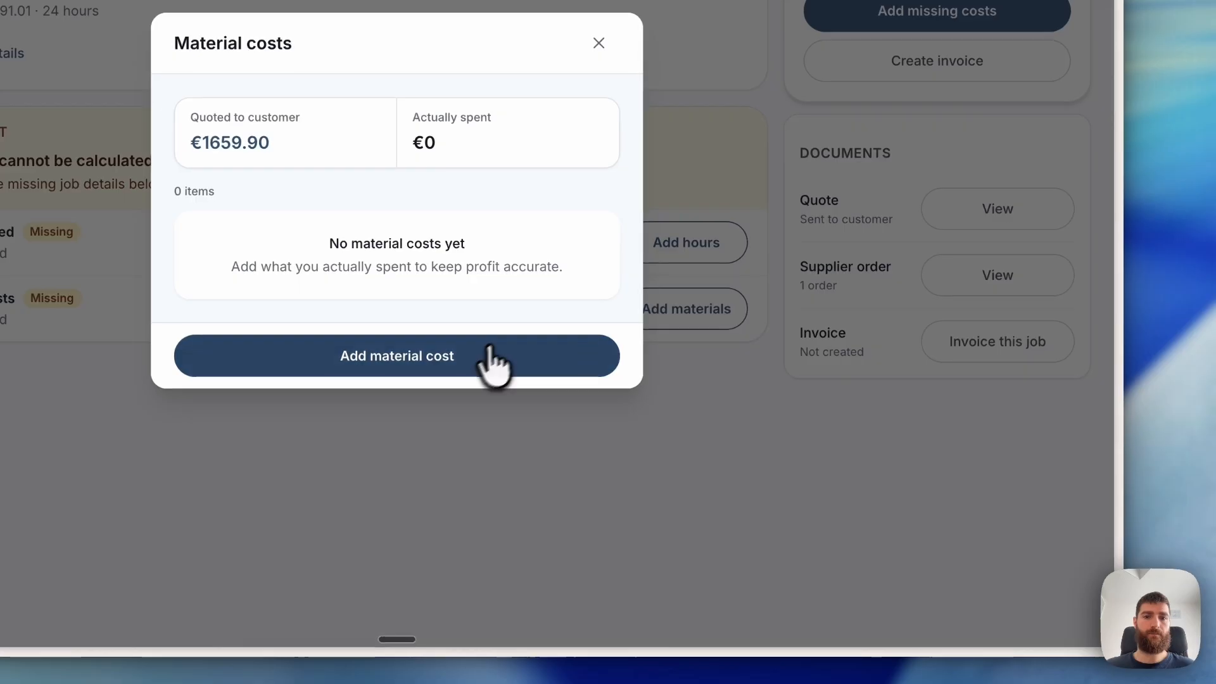
{"action": "left_click", "coordinate": [705, 396]}
{"action": "left_click", "coordinate": [361, 232]}
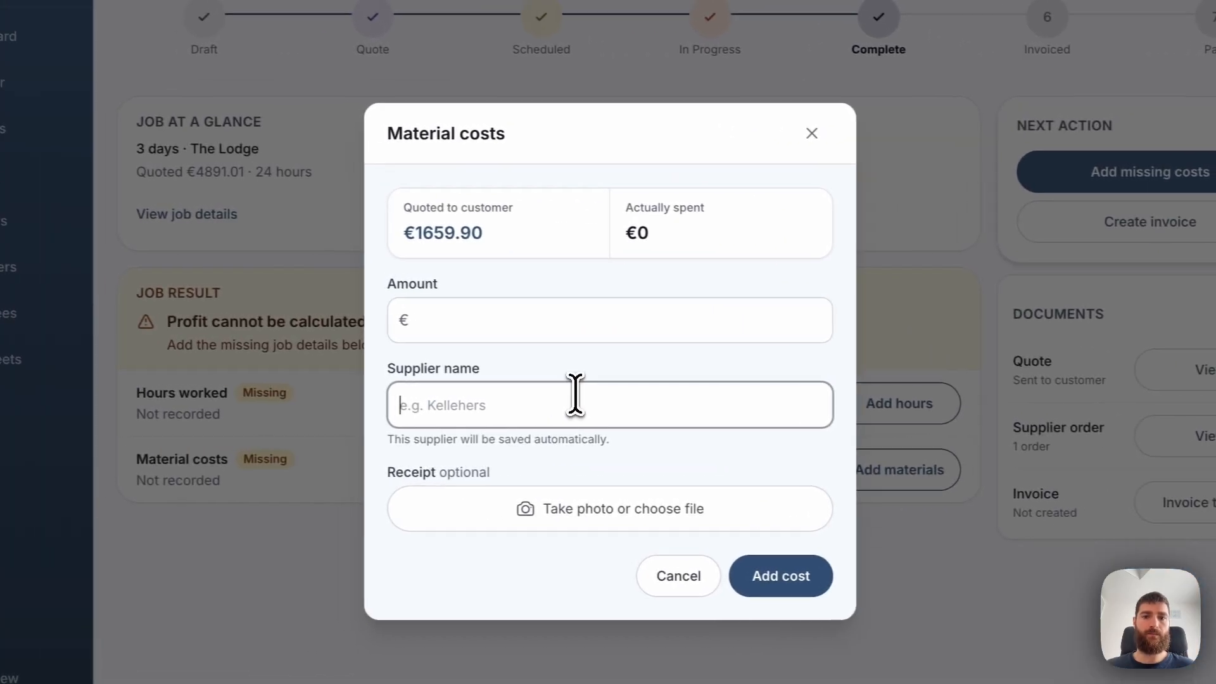
{"action": "left_click", "coordinate": [590, 332]}
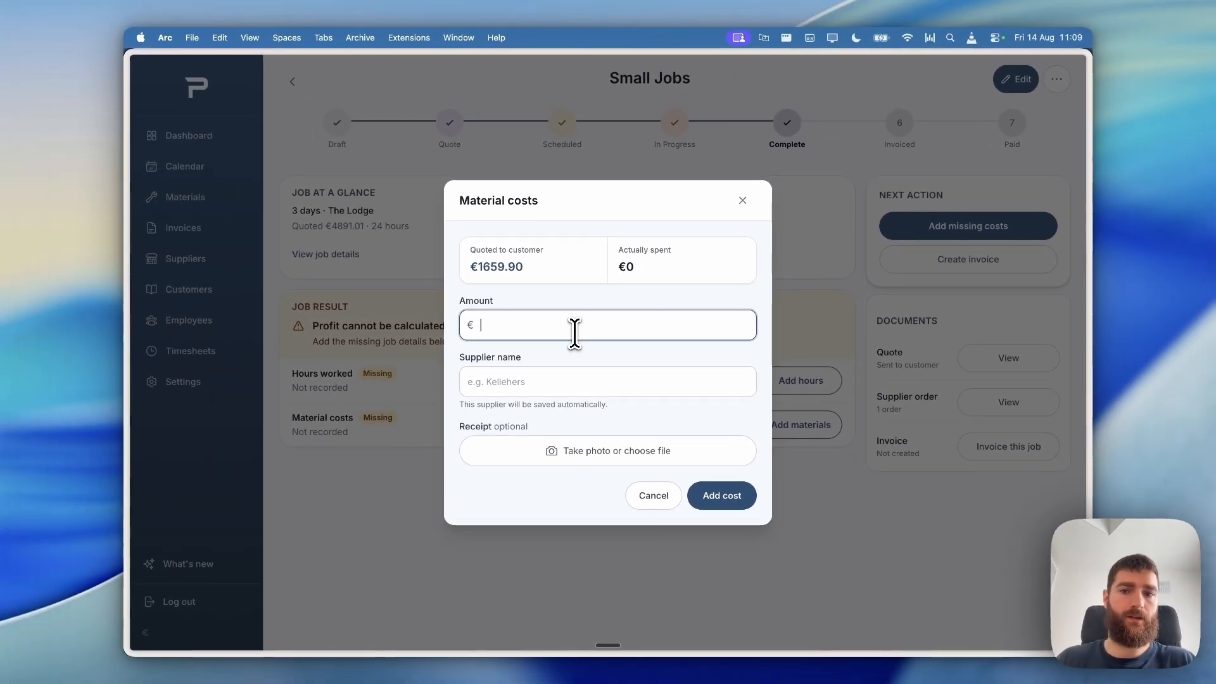
{"action": "key", "text": "Tab"}
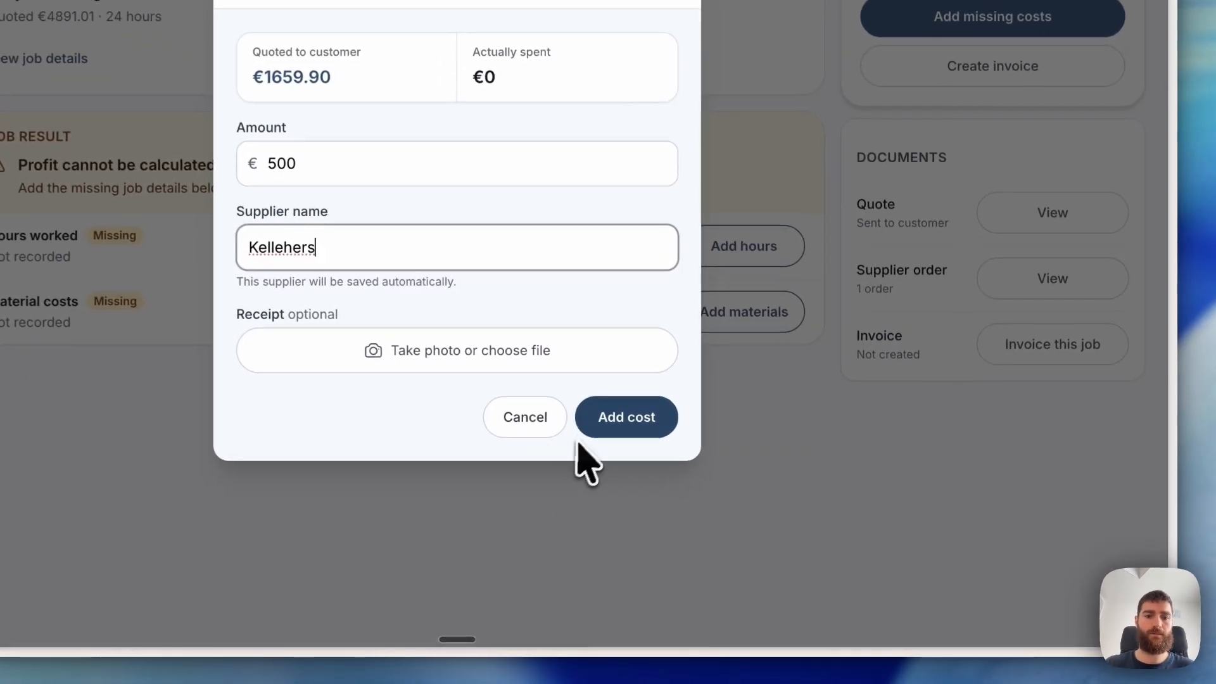
{"action": "left_click", "coordinate": [716, 502]}
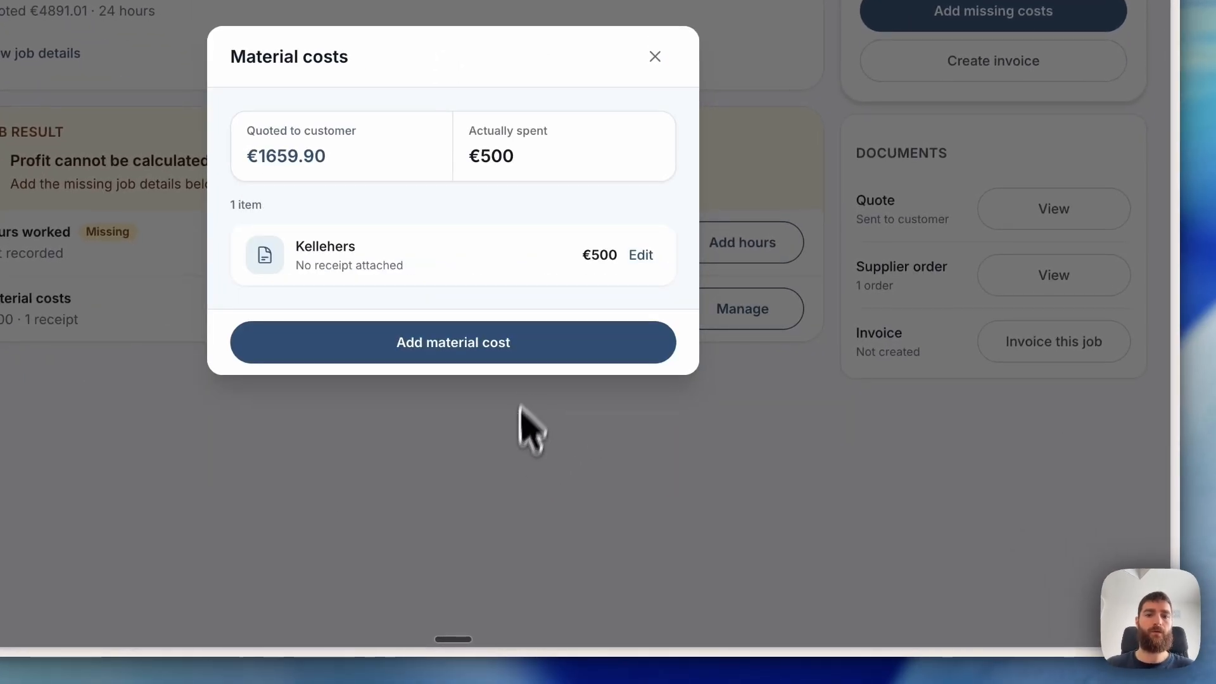
{"action": "left_click", "coordinate": [519, 408]}
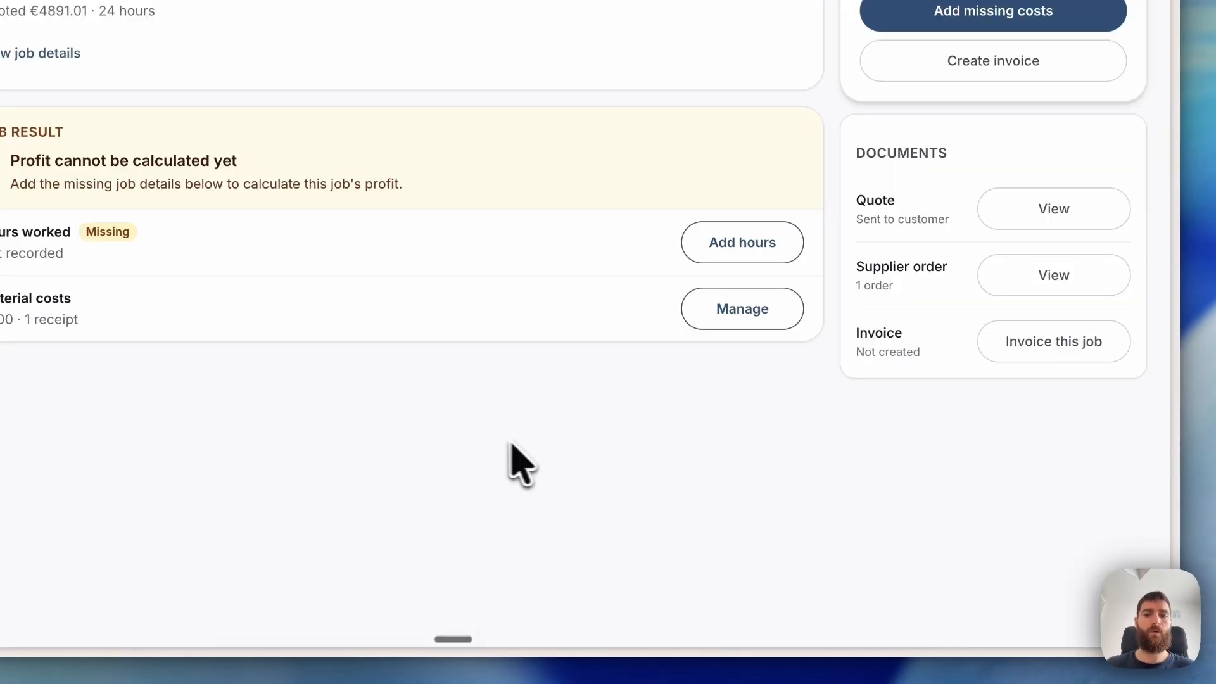
- Open the job's hours worked entry and set the hours each employee worked to 10
{"action": "left_click", "coordinate": [449, 243]}
{"action": "left_click", "coordinate": [173, 212]}
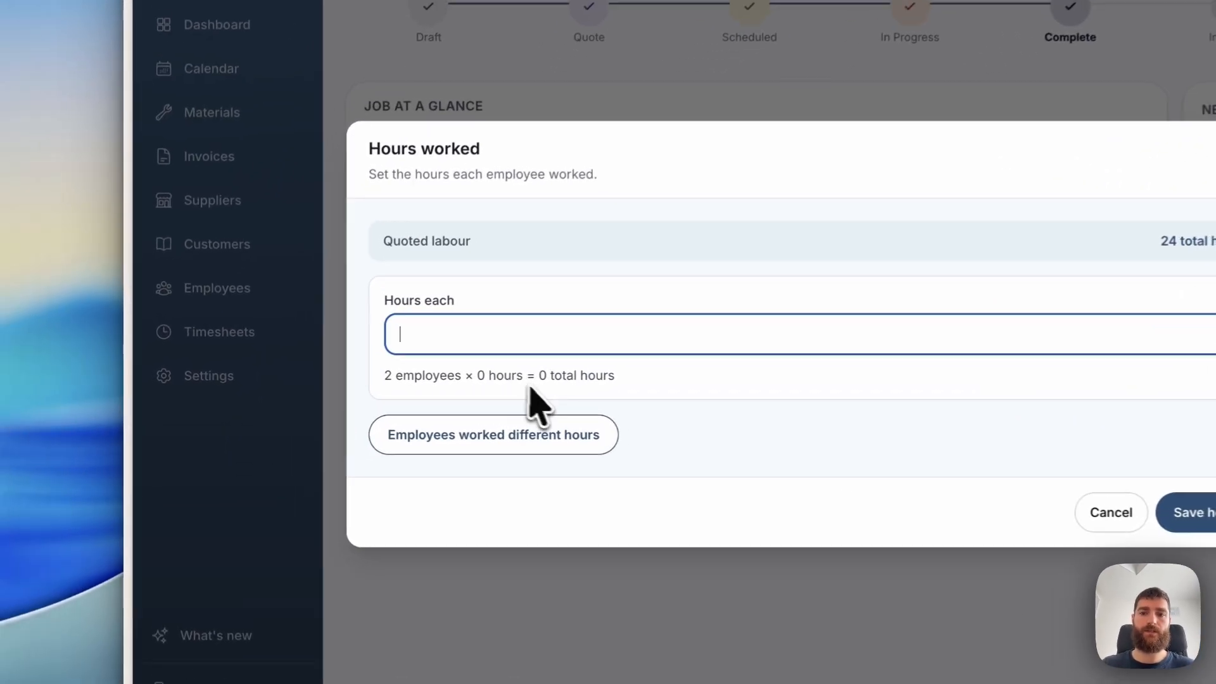
{"action": "type", "text": "10"}
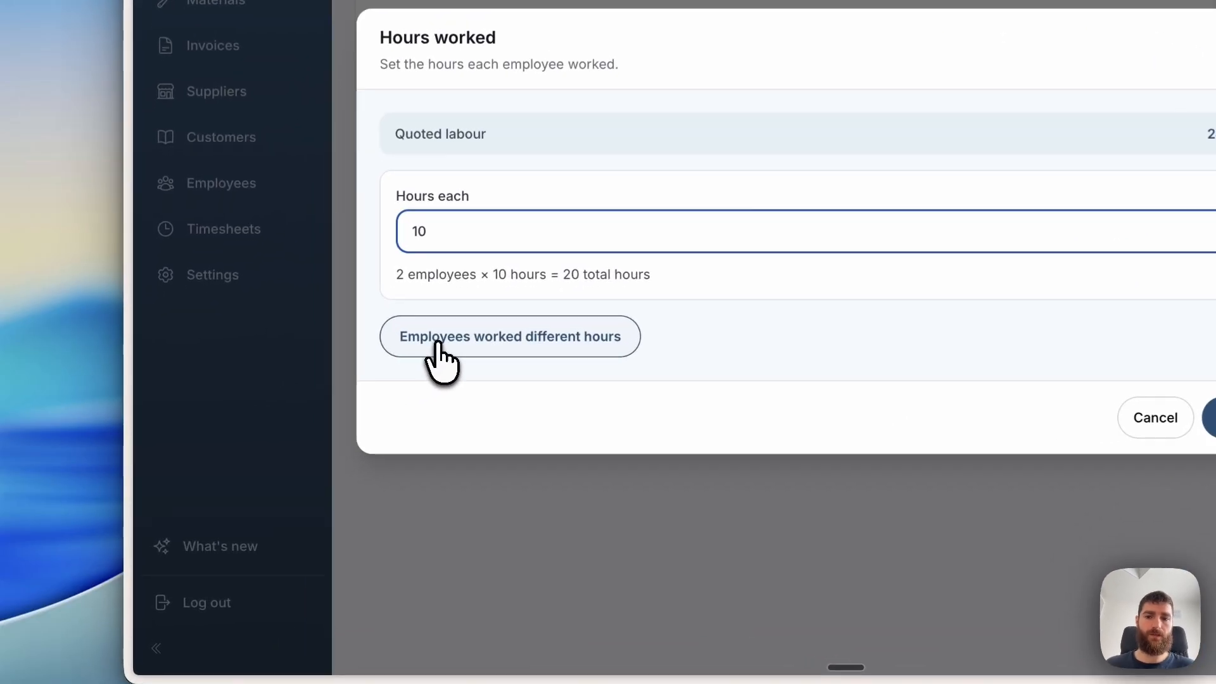
- Try recording a different total per employee, with 5 hours for the first employee and 4 hours for the second
{"action": "left_click", "coordinate": [331, 432]}
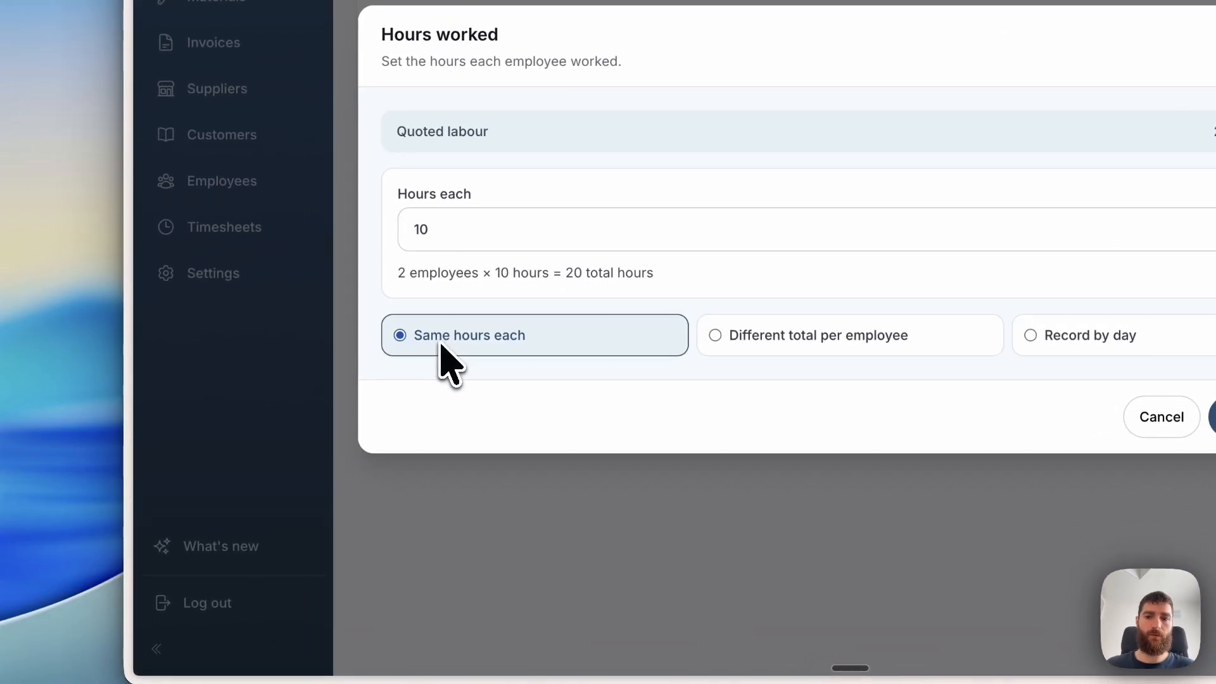
{"action": "left_click", "coordinate": [723, 334]}
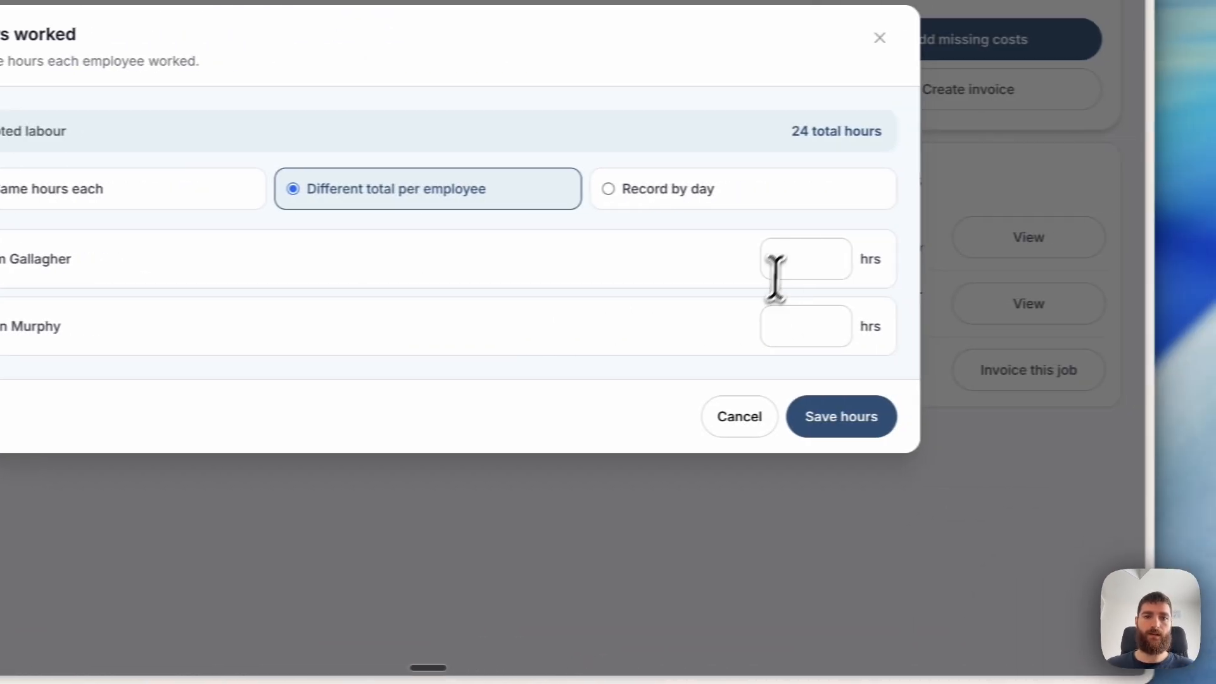
{"action": "left_click", "coordinate": [728, 263]}
{"action": "type", "text": "5"}
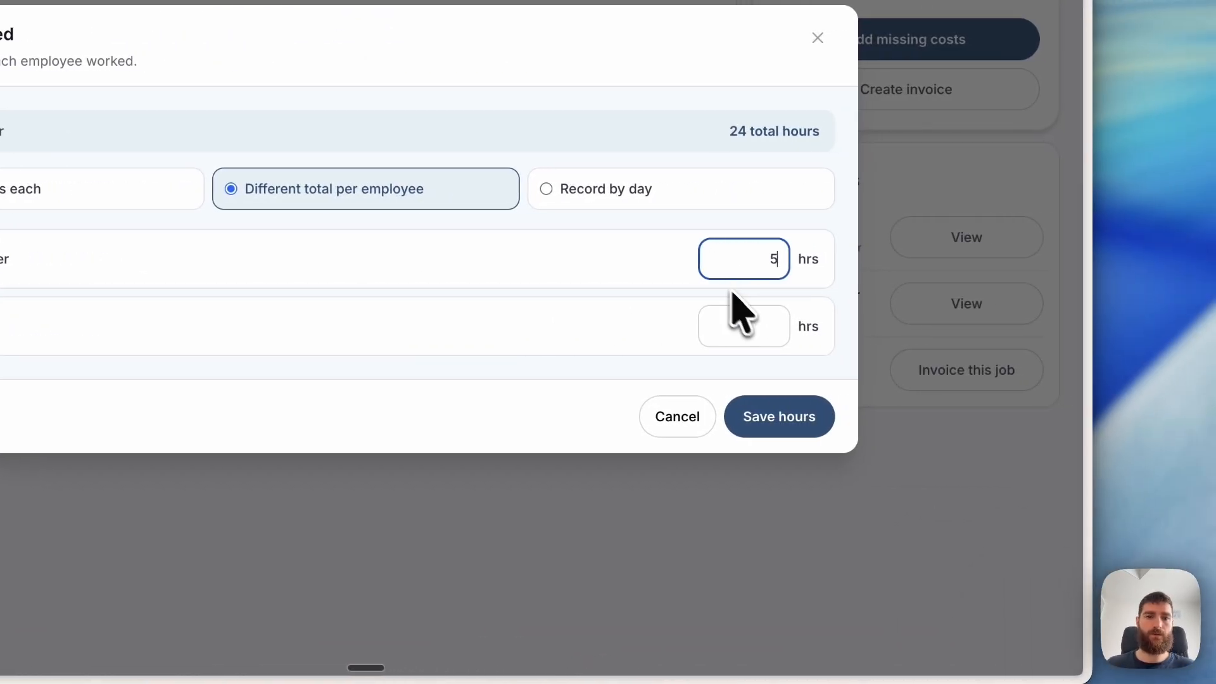
{"action": "left_click", "coordinate": [748, 315]}
{"action": "type", "text": "4"}
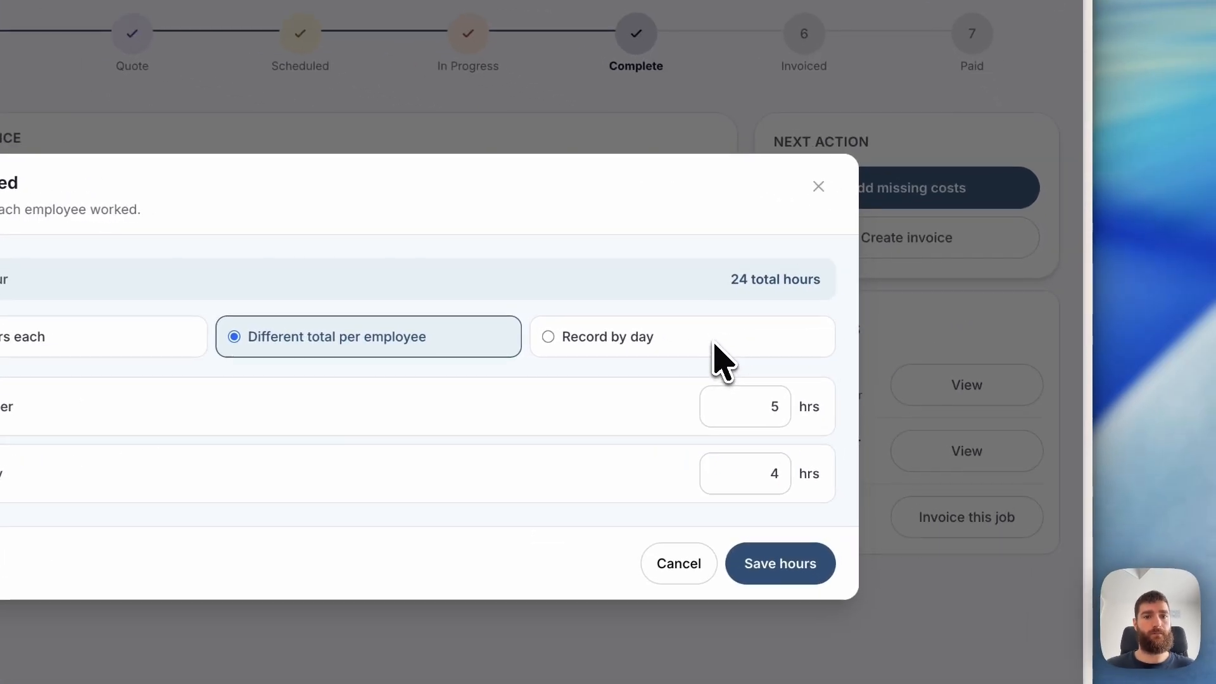
- Switch the hours to being recorded by day, and choose only 12 and 16 August 2026 as the days worked
{"action": "left_click", "coordinate": [846, 330]}
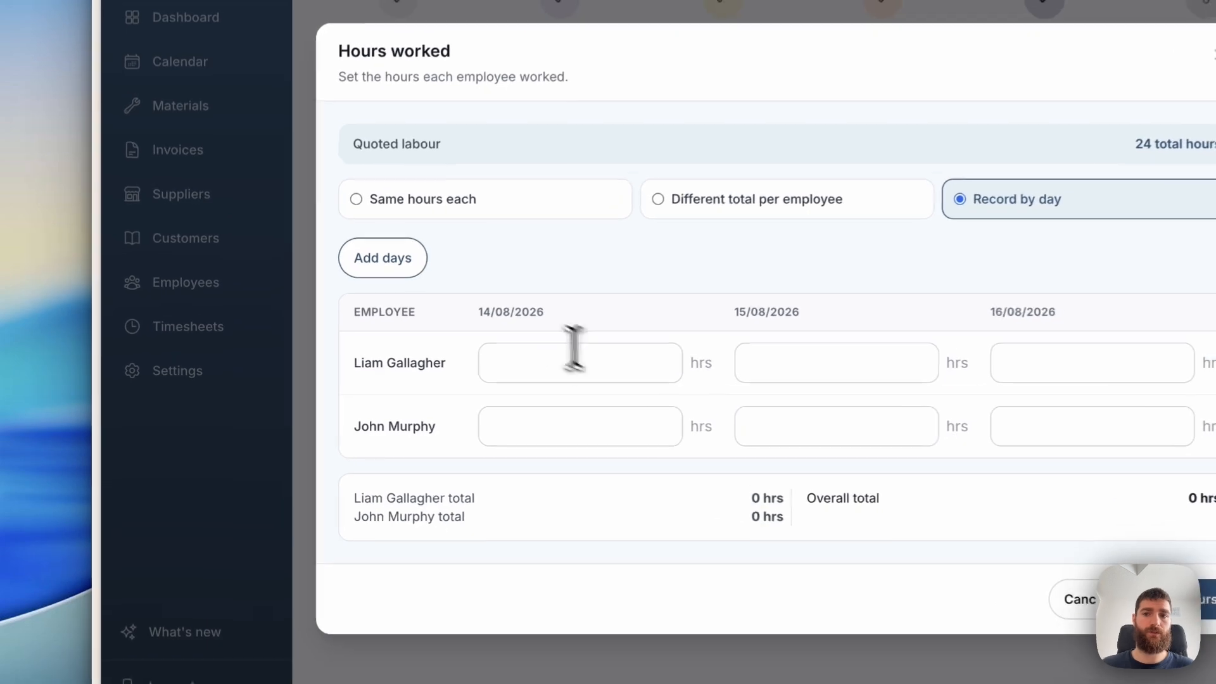
{"action": "left_click", "coordinate": [339, 309]}
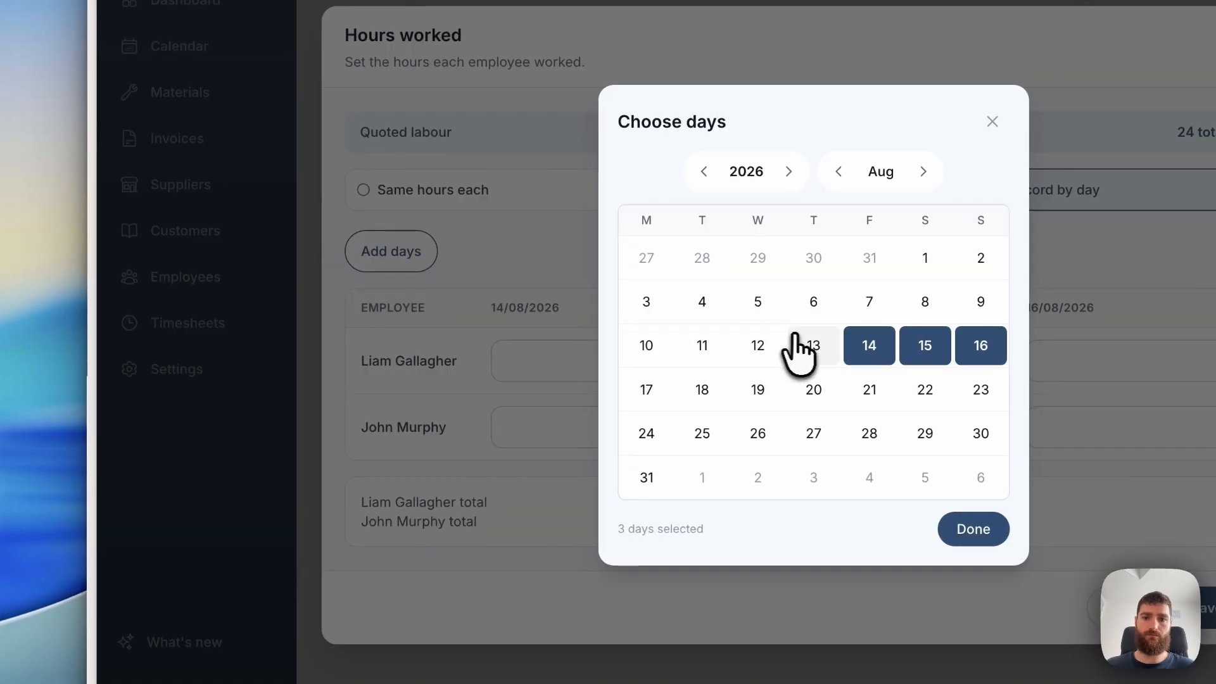
{"action": "left_click", "coordinate": [774, 345]}
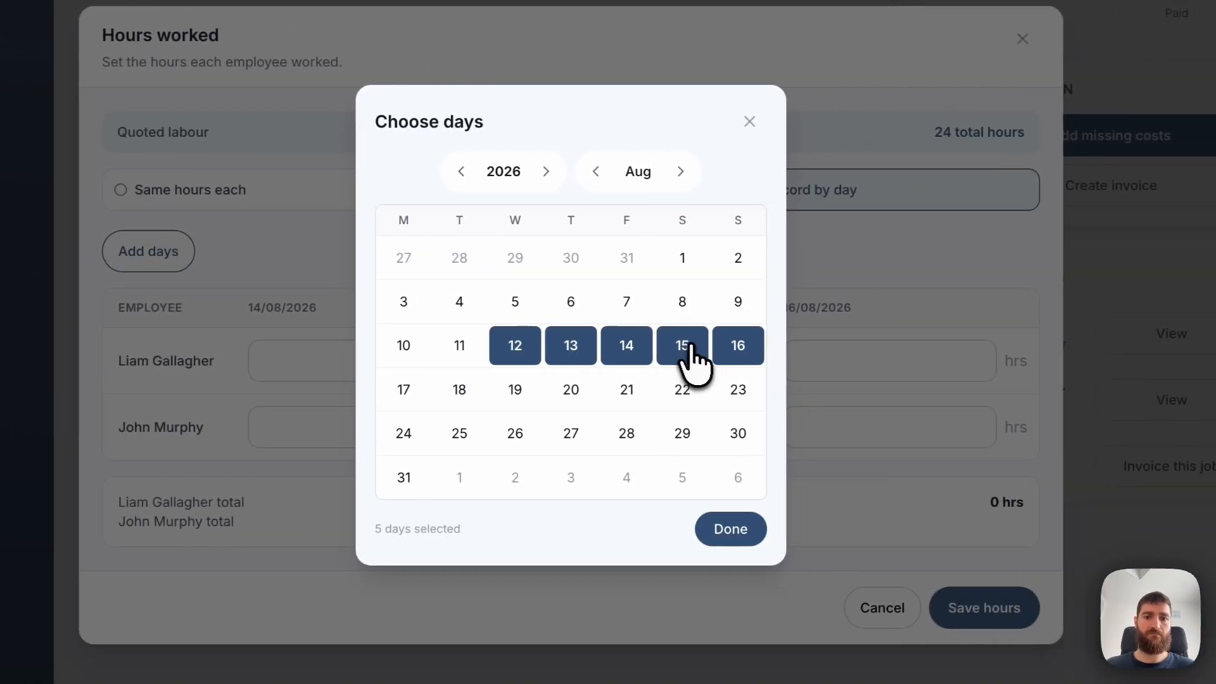
{"action": "left_click", "coordinate": [804, 345]}
{"action": "left_click", "coordinate": [673, 347]}
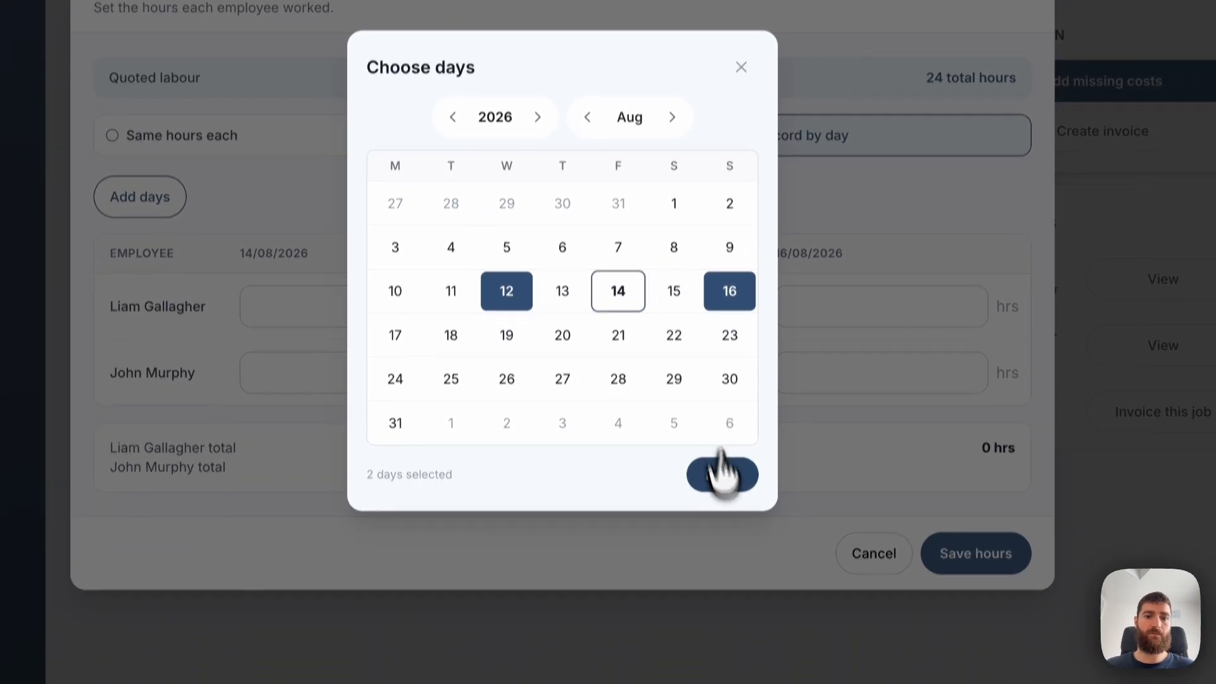
{"action": "left_click", "coordinate": [721, 530]}
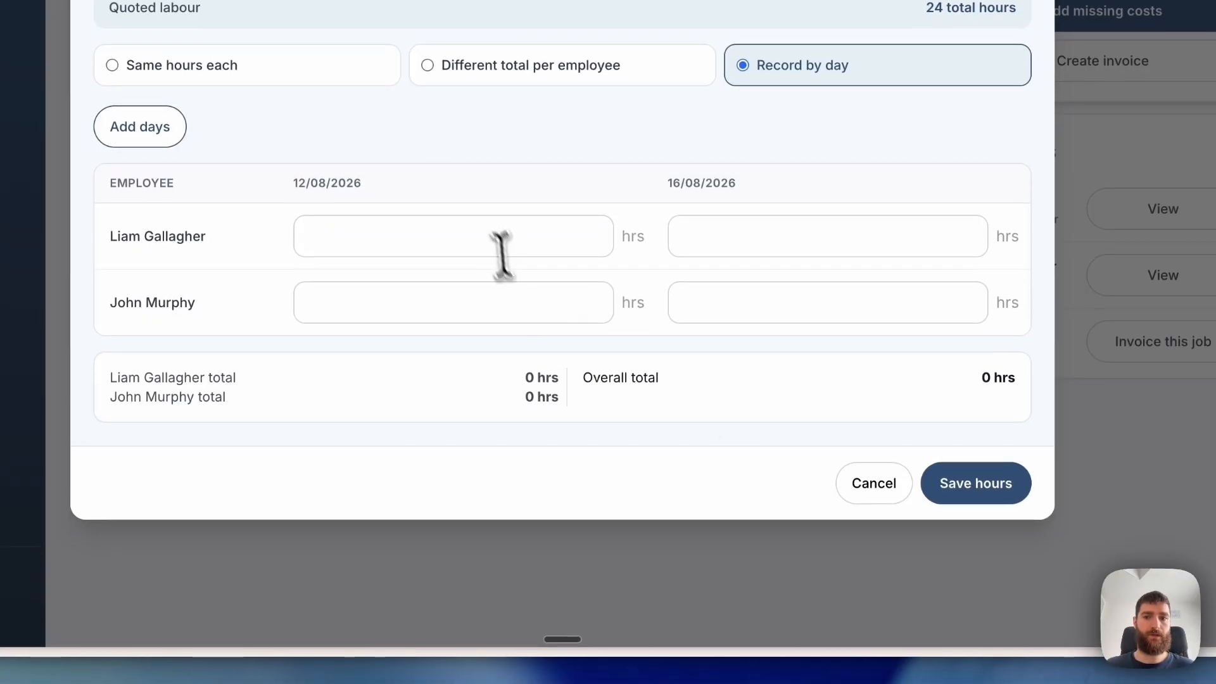
- Enter 3 and 2 hours for the first employee and 1 hour per day for the second, and save the hours
{"action": "left_click", "coordinate": [502, 248]}
{"action": "type", "text": "3"}
{"action": "key", "text": "Tab"}
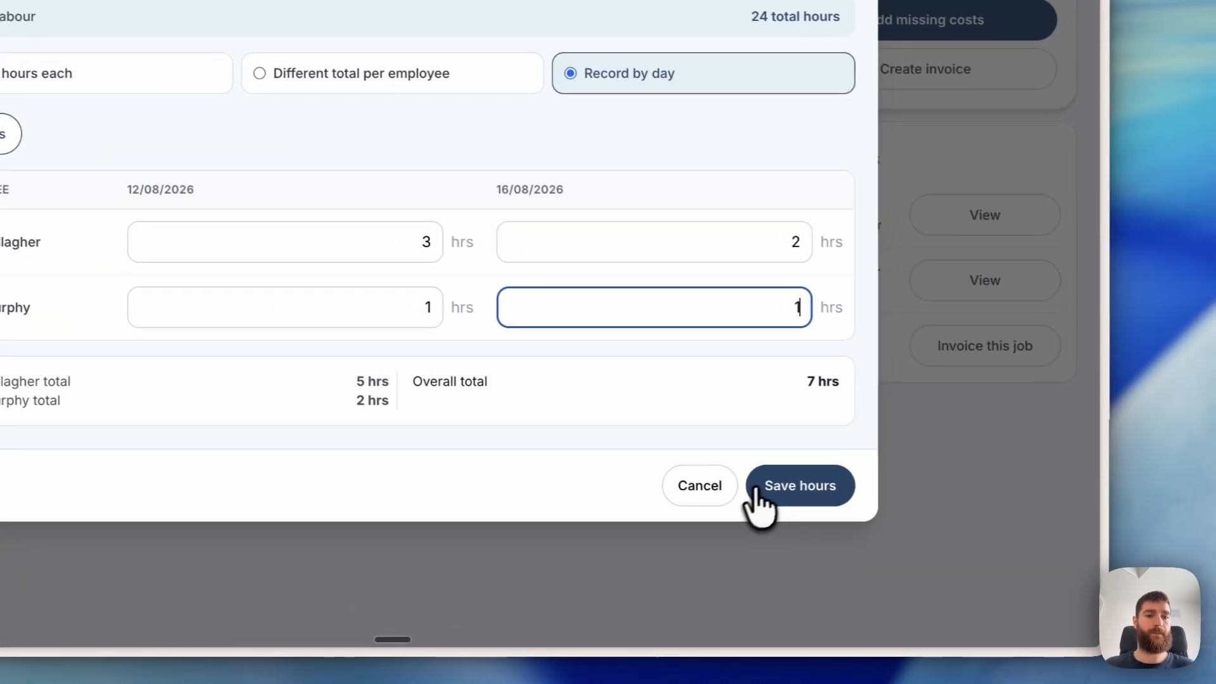
{"action": "left_click", "coordinate": [883, 541]}
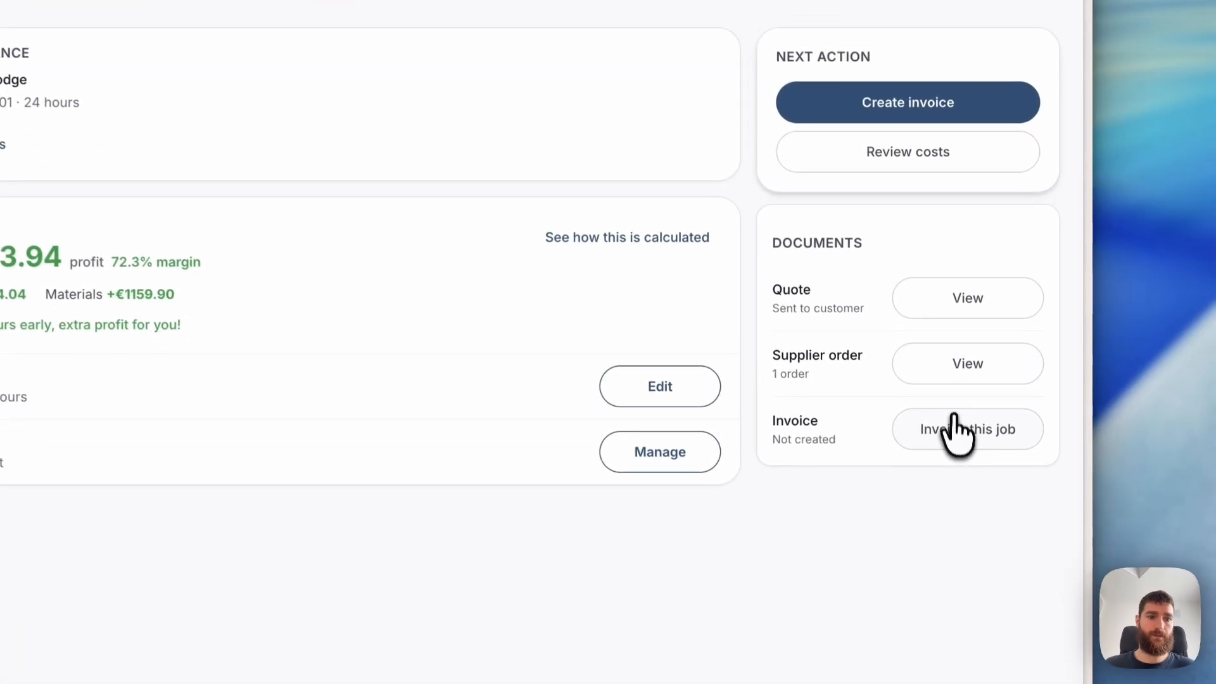
- Create and preview a PriceTheJob invoice for the Small Jobs job, keeping the prefilled work description, amount and 13.5% VAT
{"action": "left_click", "coordinate": [998, 445]}
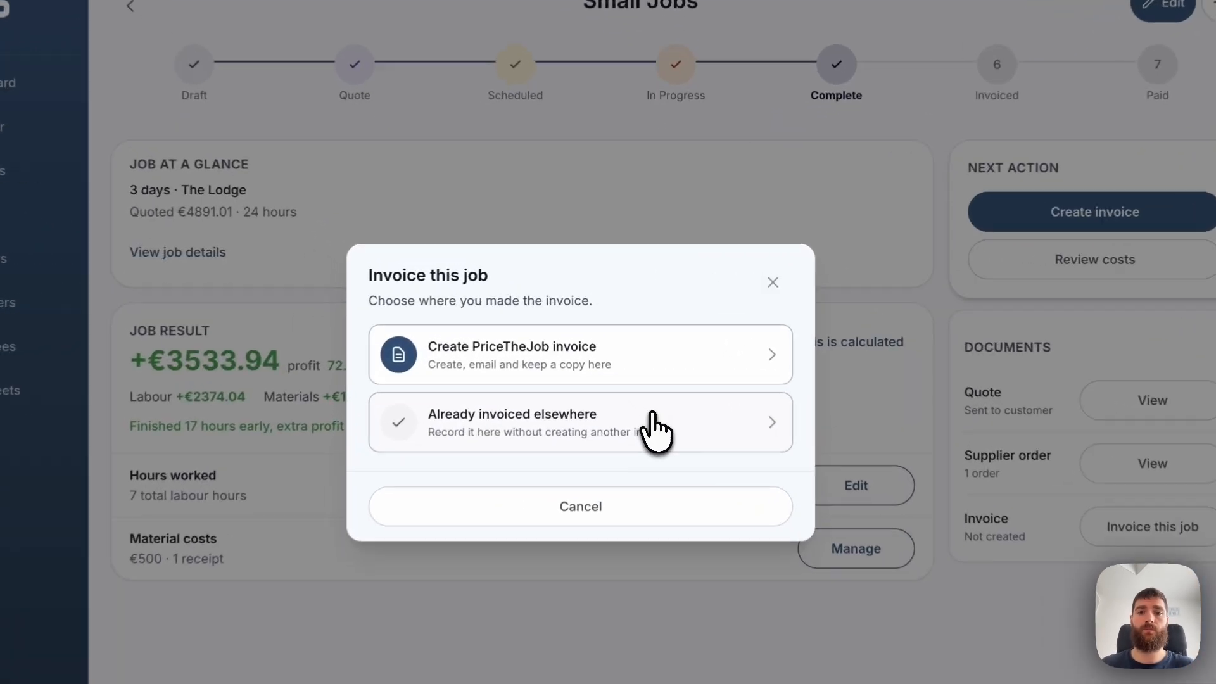
{"action": "left_click", "coordinate": [633, 325]}
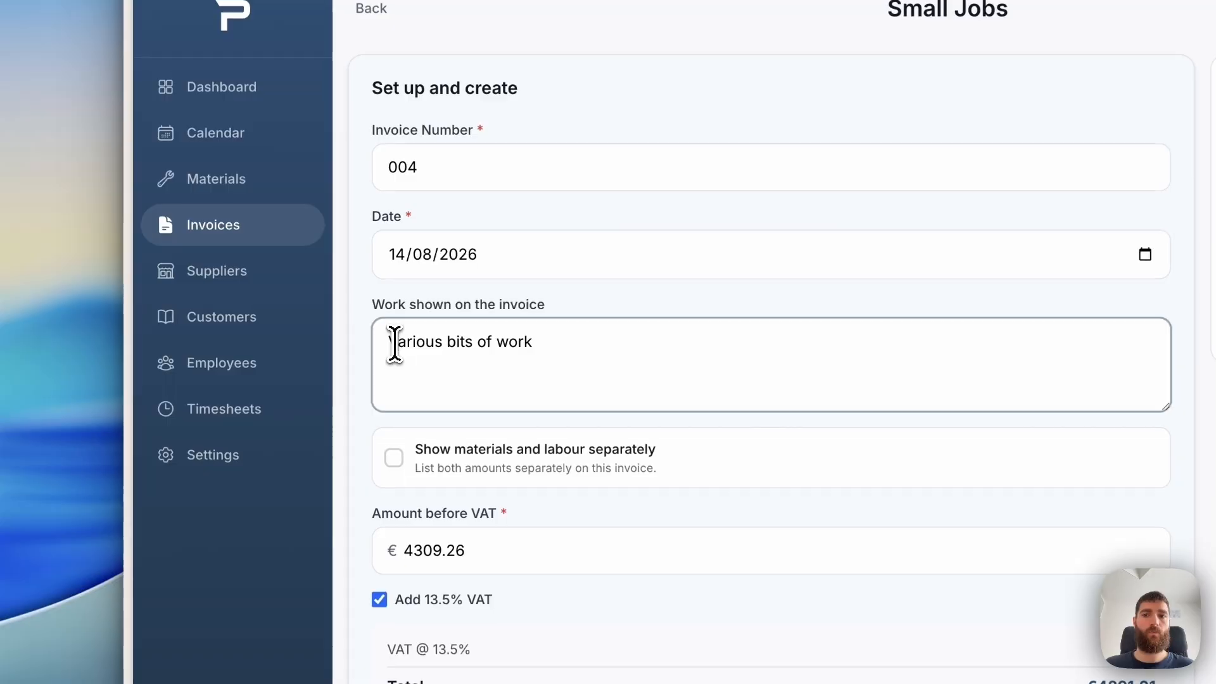
{"action": "left_click_drag", "start_coordinate": [305, 307], "coordinate": [406, 308]}
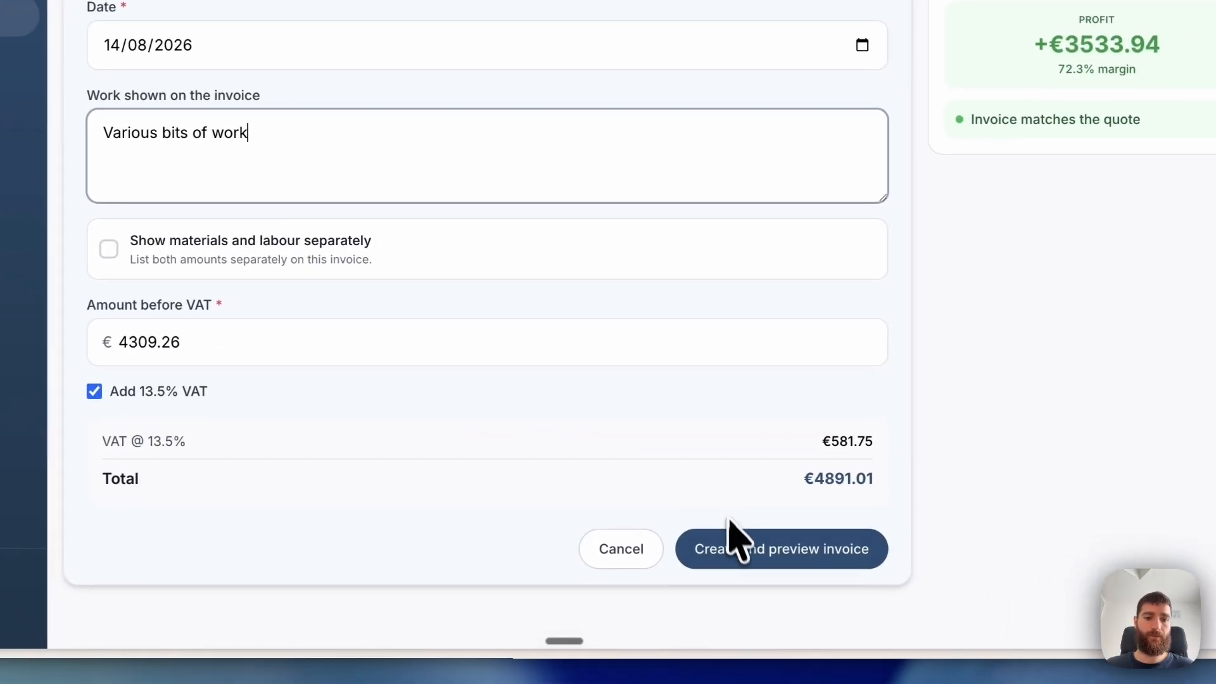
{"action": "left_click", "coordinate": [734, 544]}
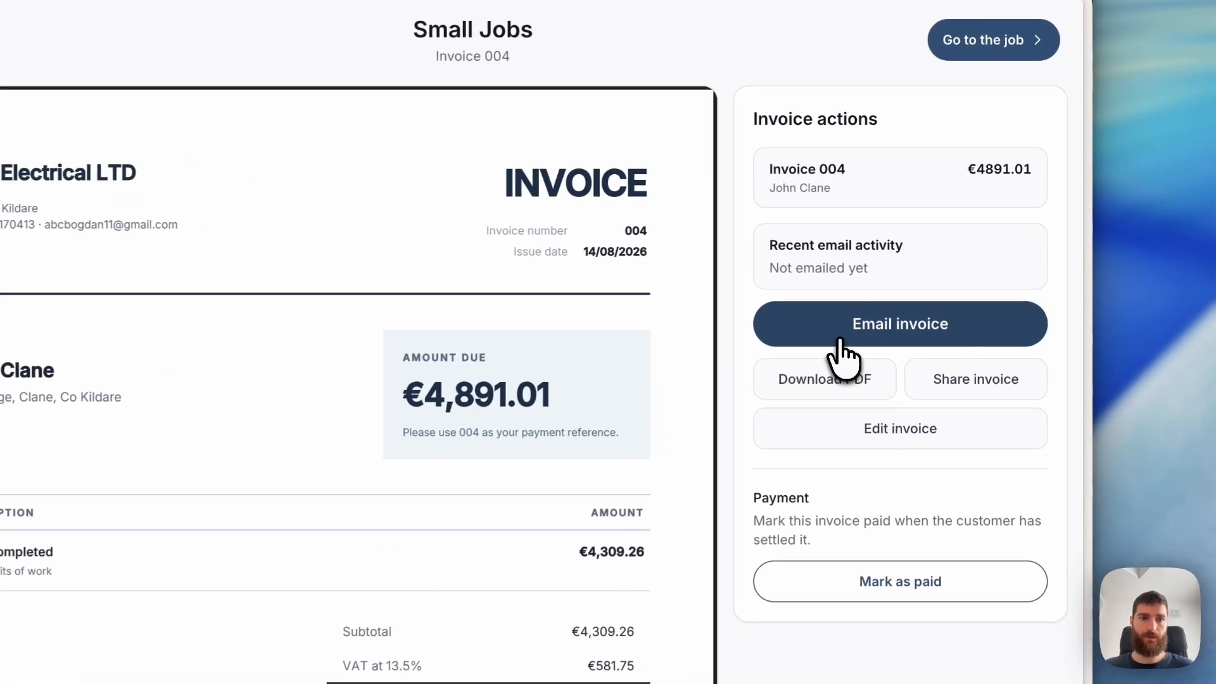
- Email Invoice 004 to the customer, shortening the greeting to the first name only, and check the recorded email activity
{"action": "left_click", "coordinate": [922, 283]}
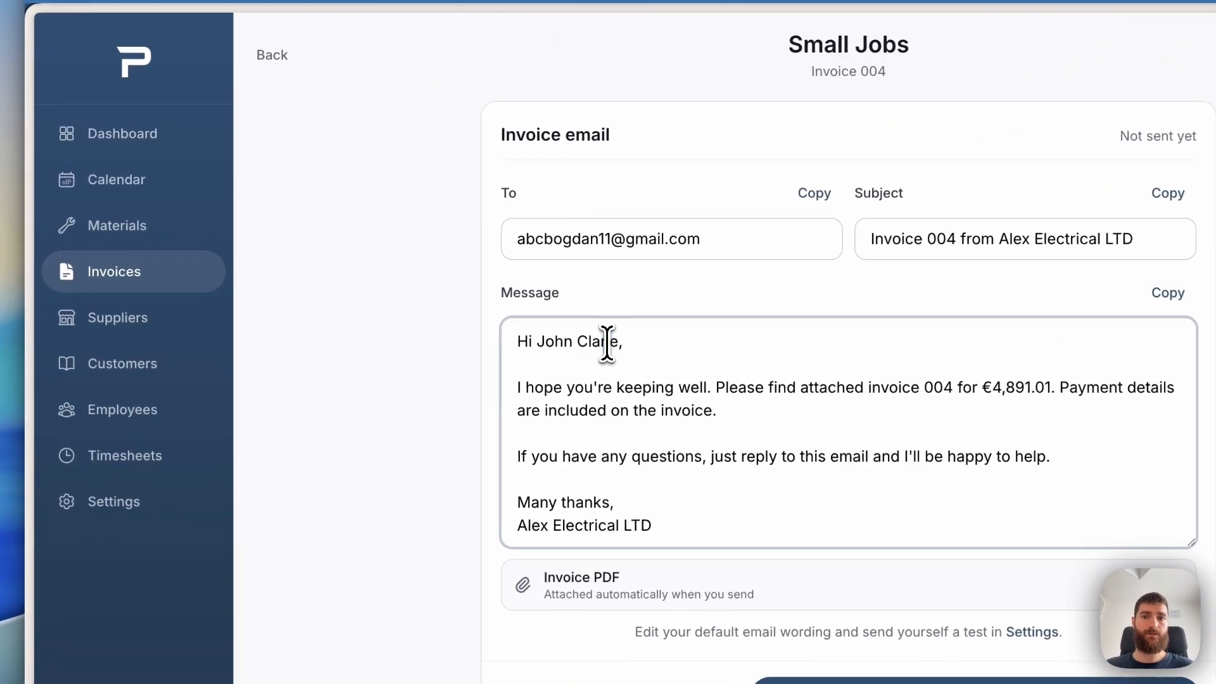
{"action": "double_click", "coordinate": [607, 343]}
{"action": "key", "text": "BackSpace"}
{"action": "key", "text": "BackSpace"}
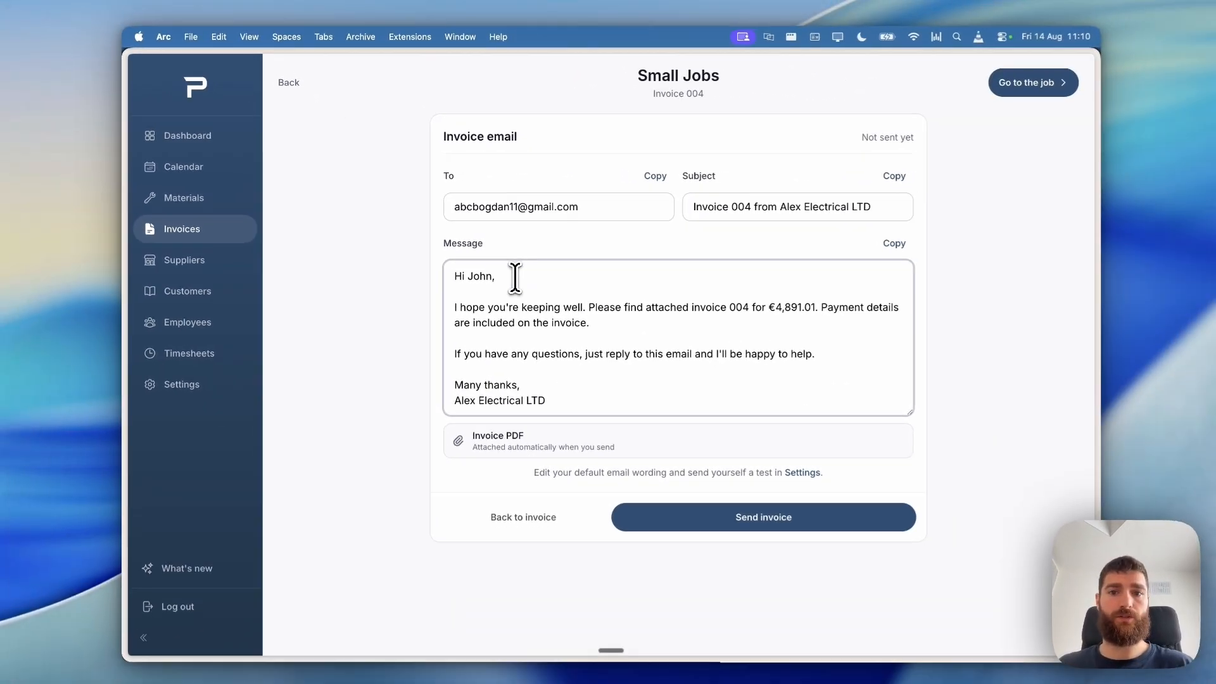
{"action": "scroll", "coordinate": [618, 457], "scroll_direction": "down", "scroll_amount": 1}
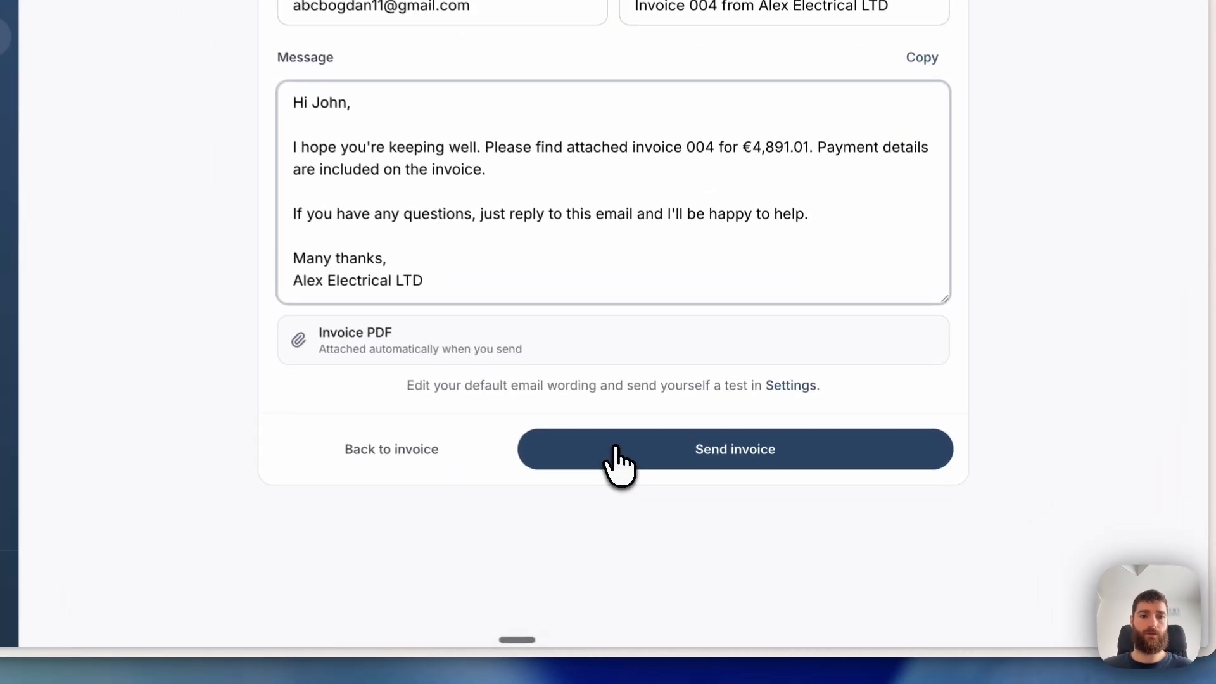
{"action": "left_click", "coordinate": [670, 514]}
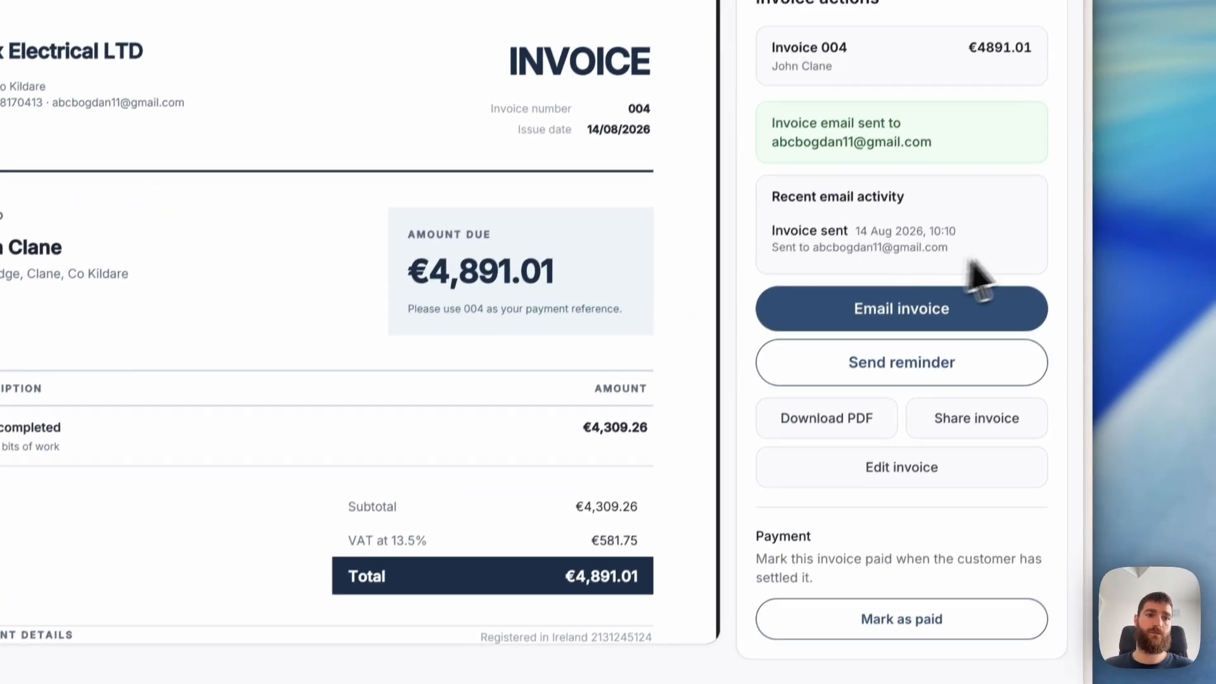
{"action": "left_click_drag", "start_coordinate": [983, 300], "coordinate": [874, 301]}
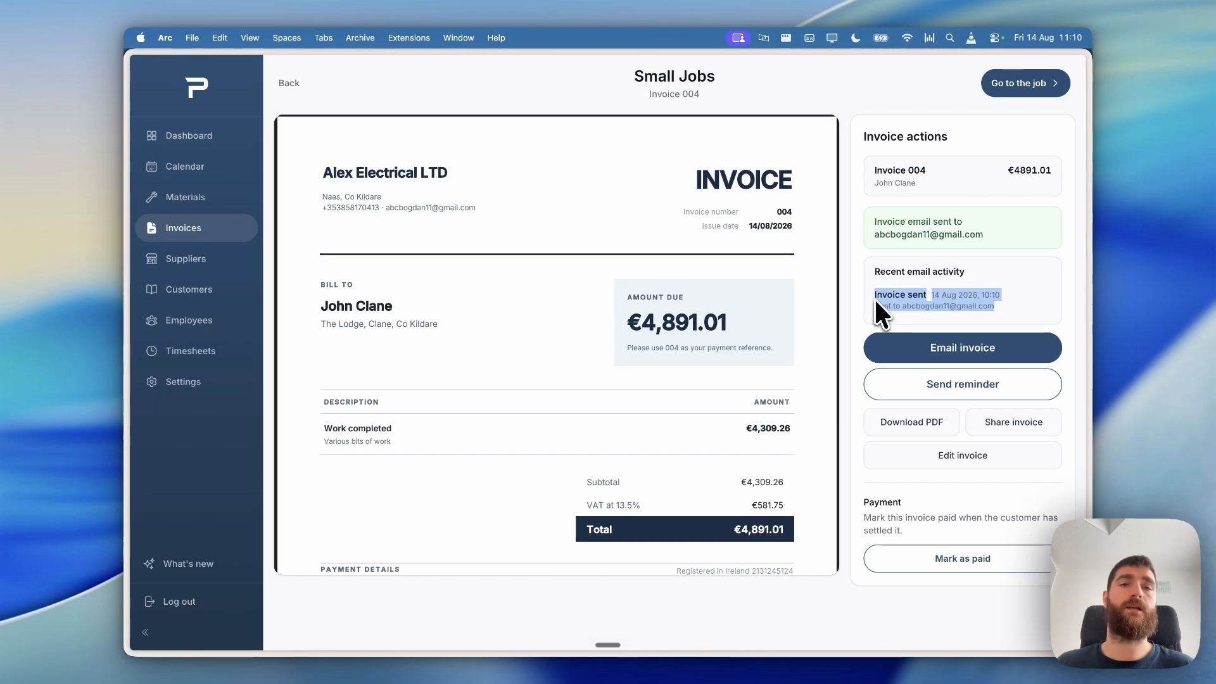
- Switch to Gmail, open the received Invoice 004 email and view its attached Invoice-004.pdf
{"action": "key", "text": "ctrl+Up"}
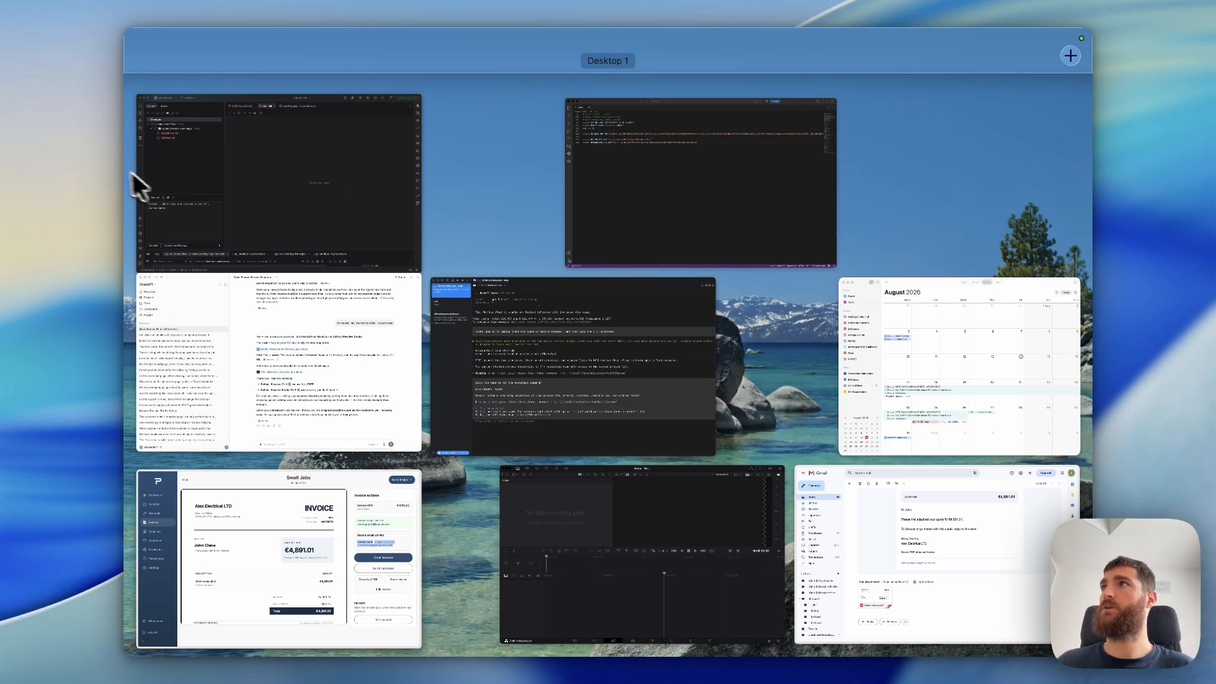
{"action": "mouse_move", "coordinate": [610, 65]}
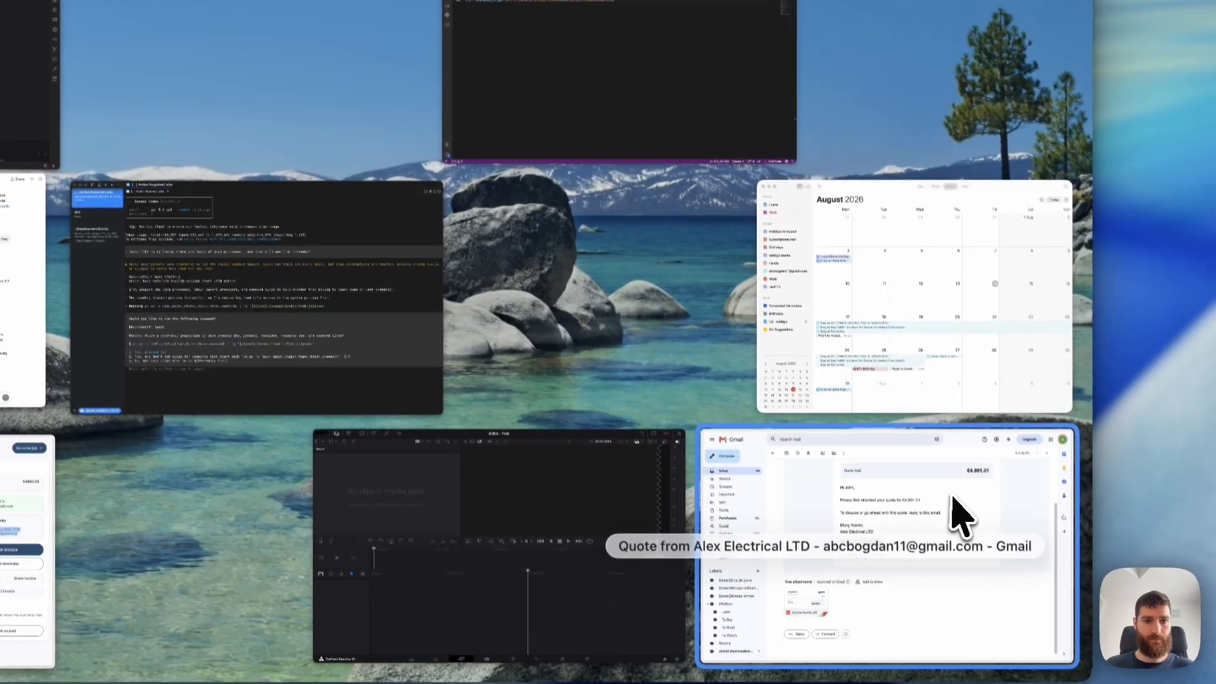
{"action": "left_click", "coordinate": [999, 546]}
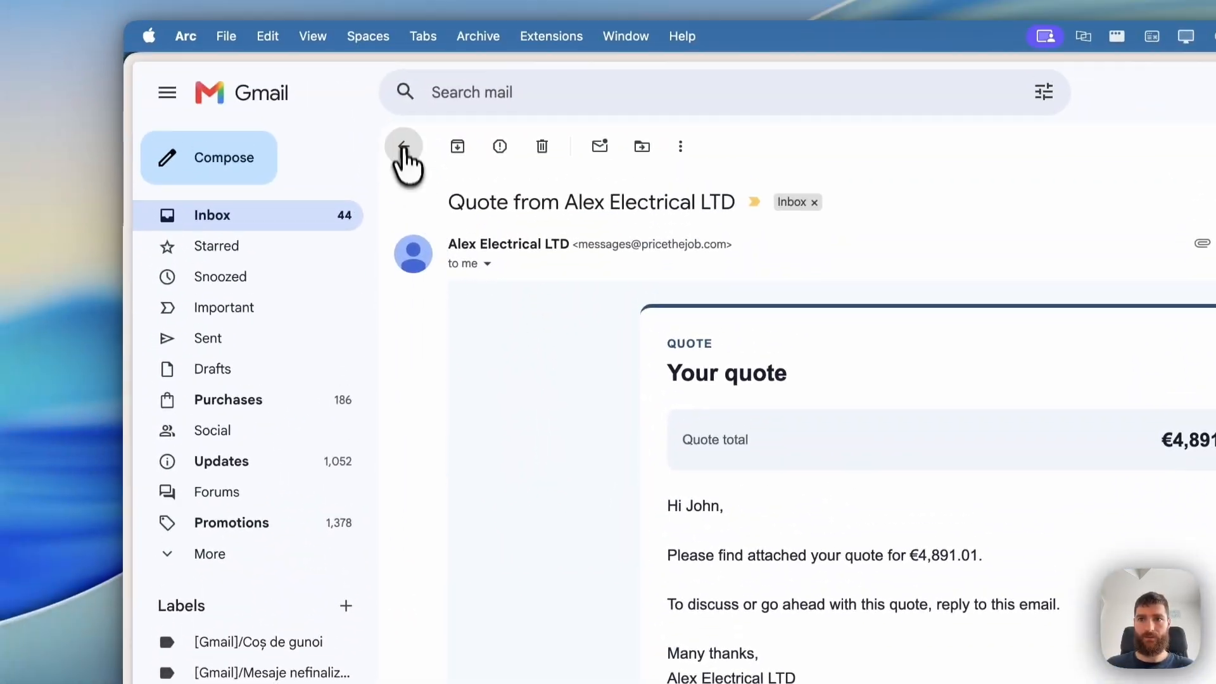
{"action": "left_click", "coordinate": [254, 1]}
{"action": "left_click", "coordinate": [776, 292]}
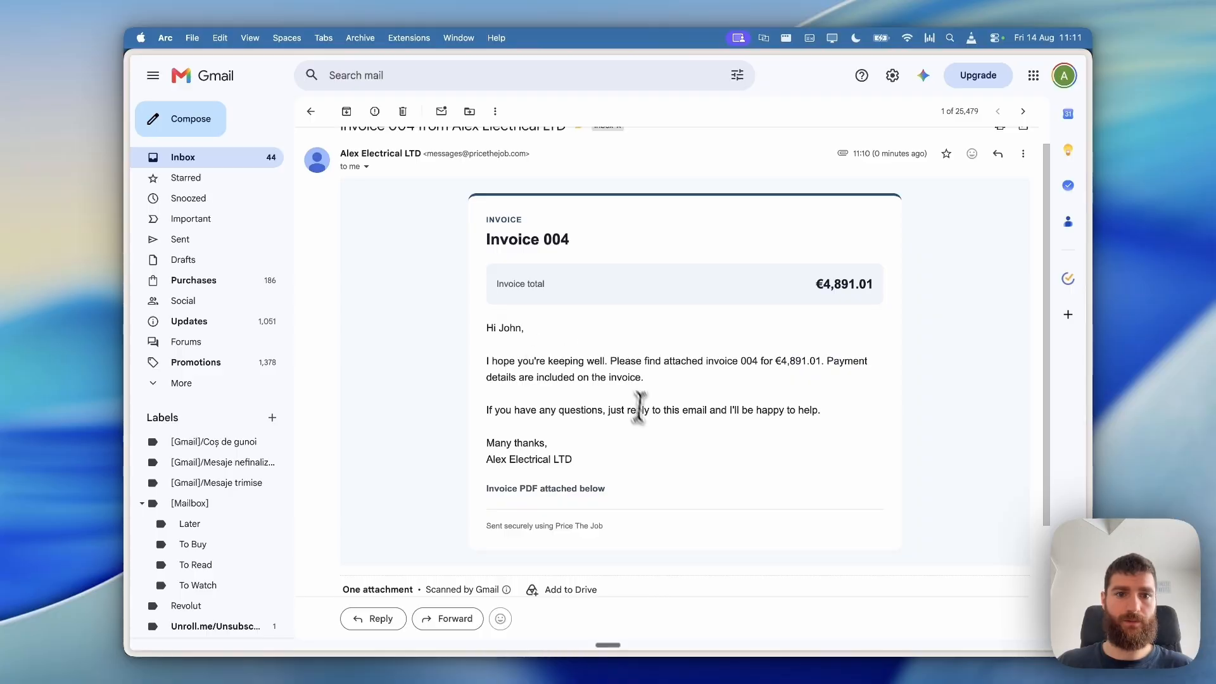
{"action": "scroll", "coordinate": [639, 411], "scroll_direction": "down", "scroll_amount": 2}
{"action": "left_click", "coordinate": [437, 586]}
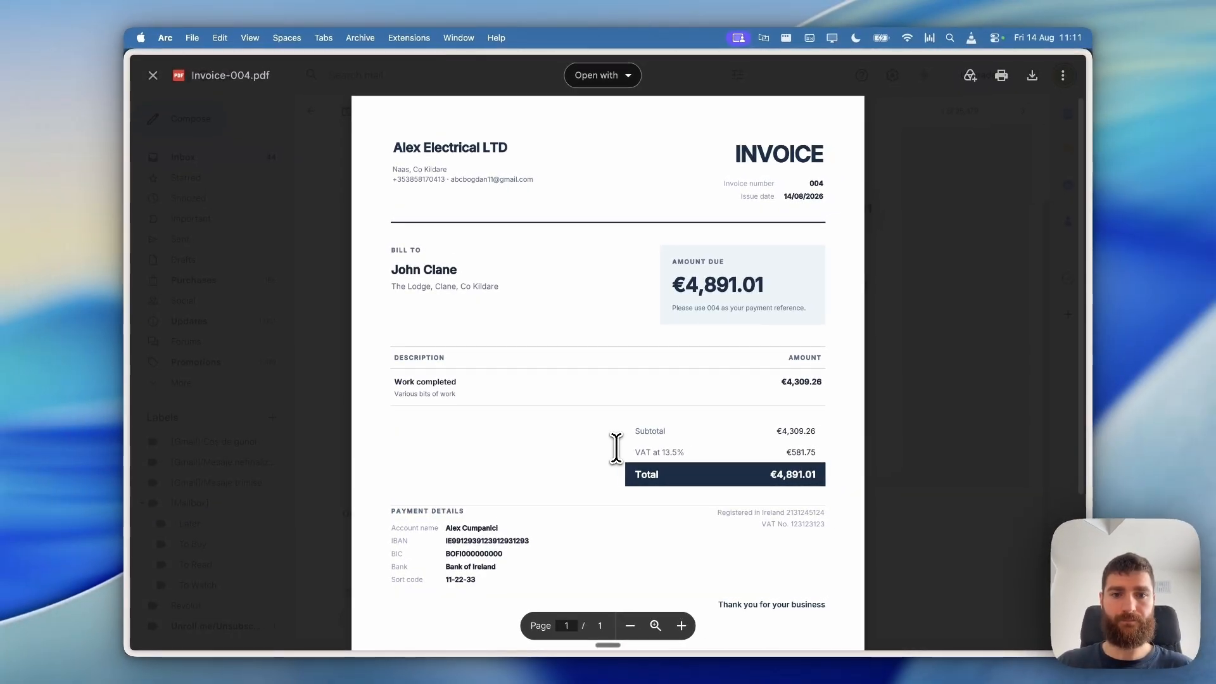
- Switch back to Price The Job, go to the Small Jobs job and mark its invoice as paid
{"action": "key", "text": "ctrl+Up"}
{"action": "left_click", "coordinate": [476, 437]}
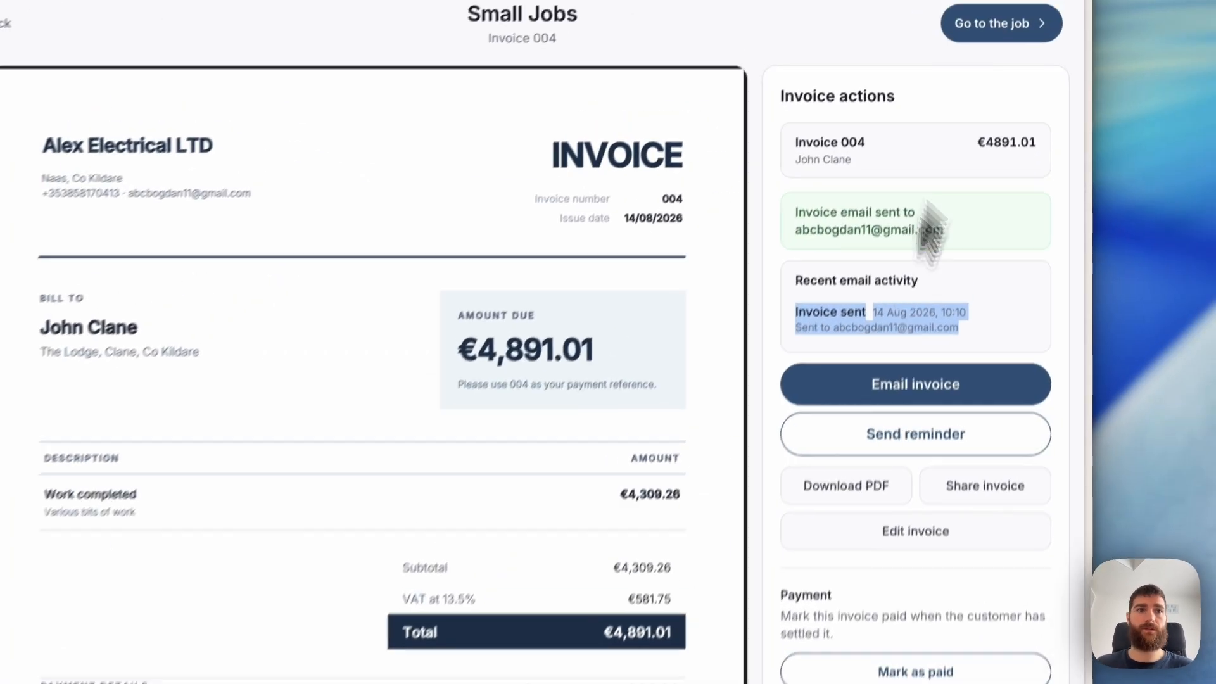
{"action": "left_click", "coordinate": [1023, 85]}
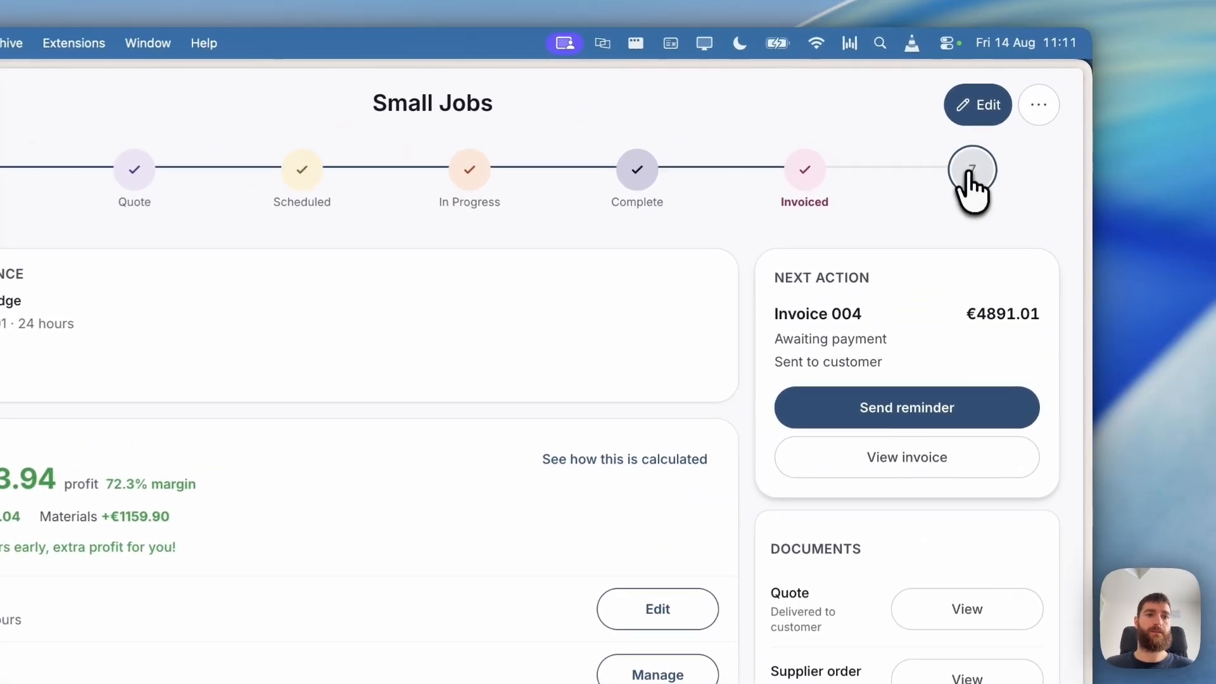
{"action": "left_click", "coordinate": [1012, 123]}
{"action": "left_click", "coordinate": [485, 444]}
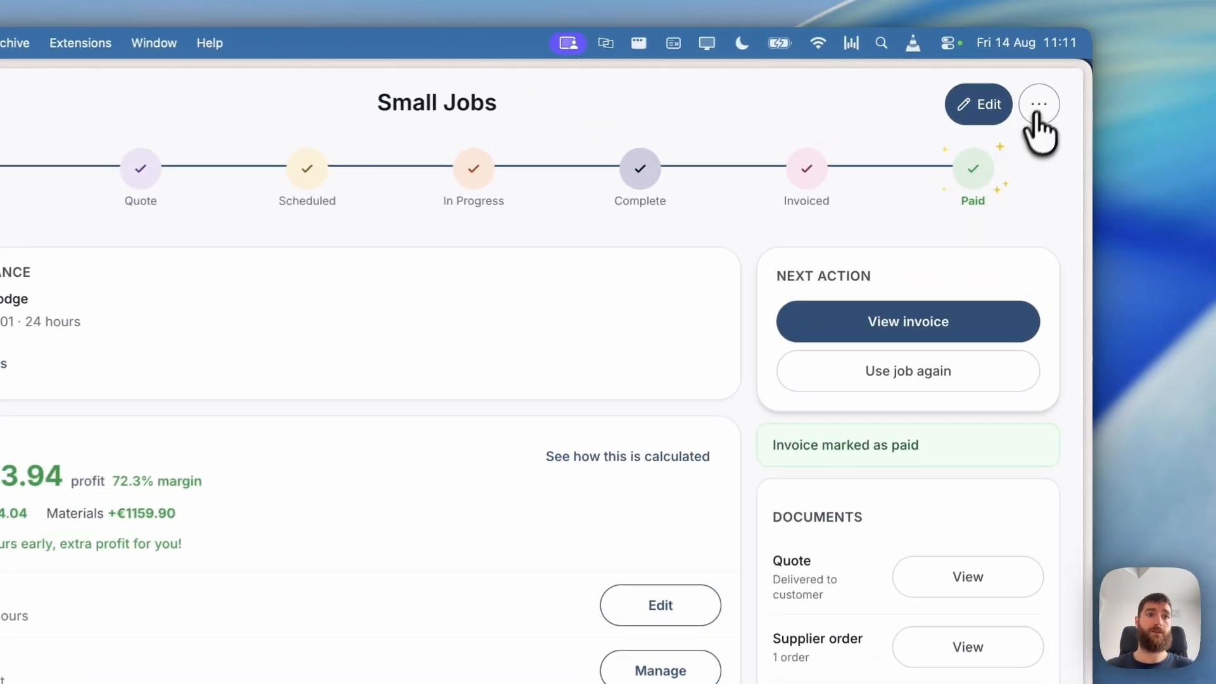
- Create a similar job from the paid Small Jobs job, keeping the copied title, description and quote details
{"action": "left_click", "coordinate": [1056, 79]}
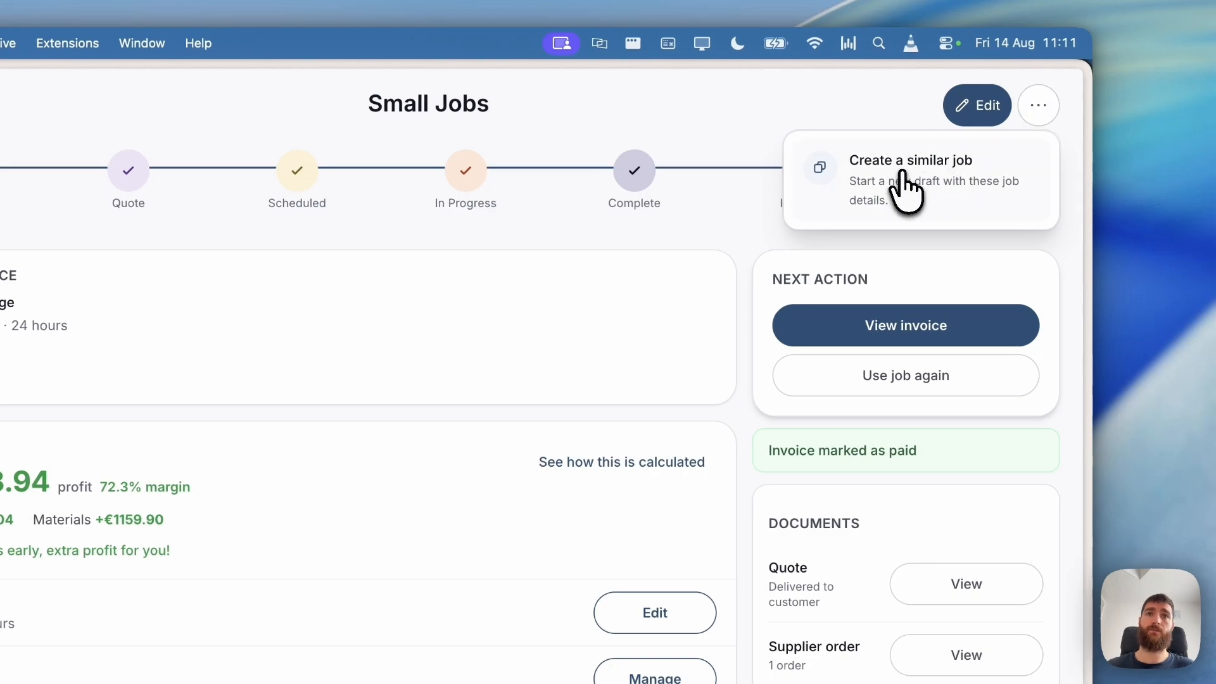
{"action": "left_click", "coordinate": [903, 175]}
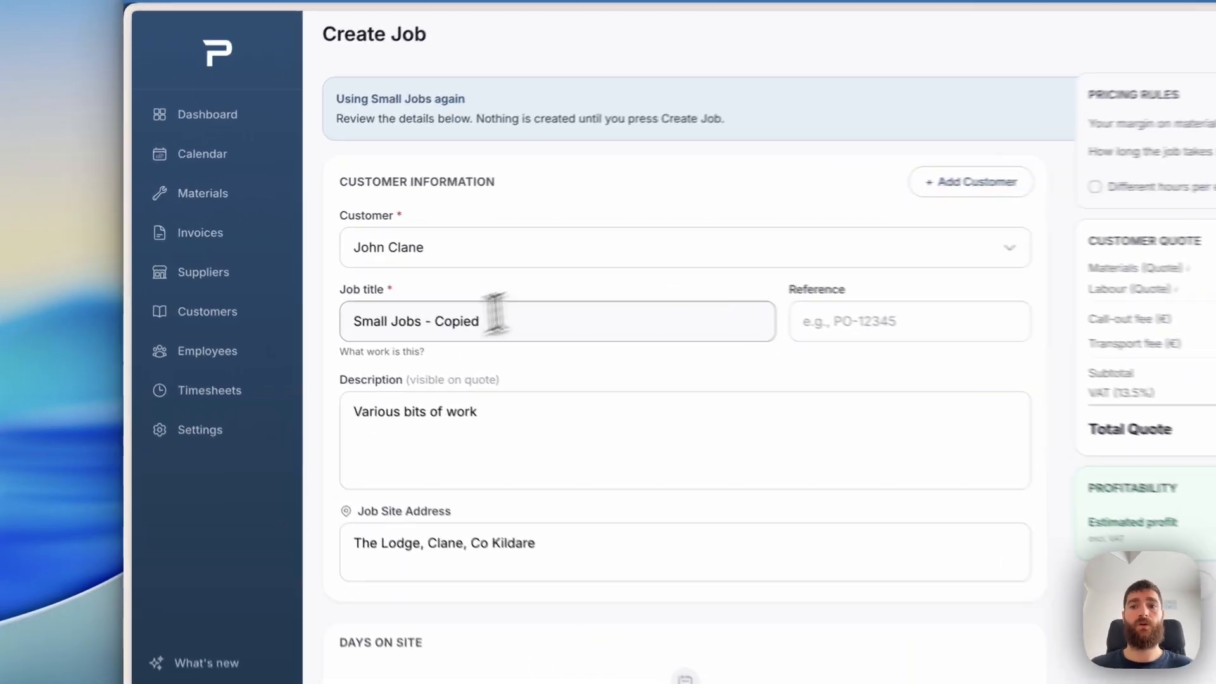
{"action": "left_click_drag", "start_coordinate": [437, 321], "coordinate": [484, 321]}
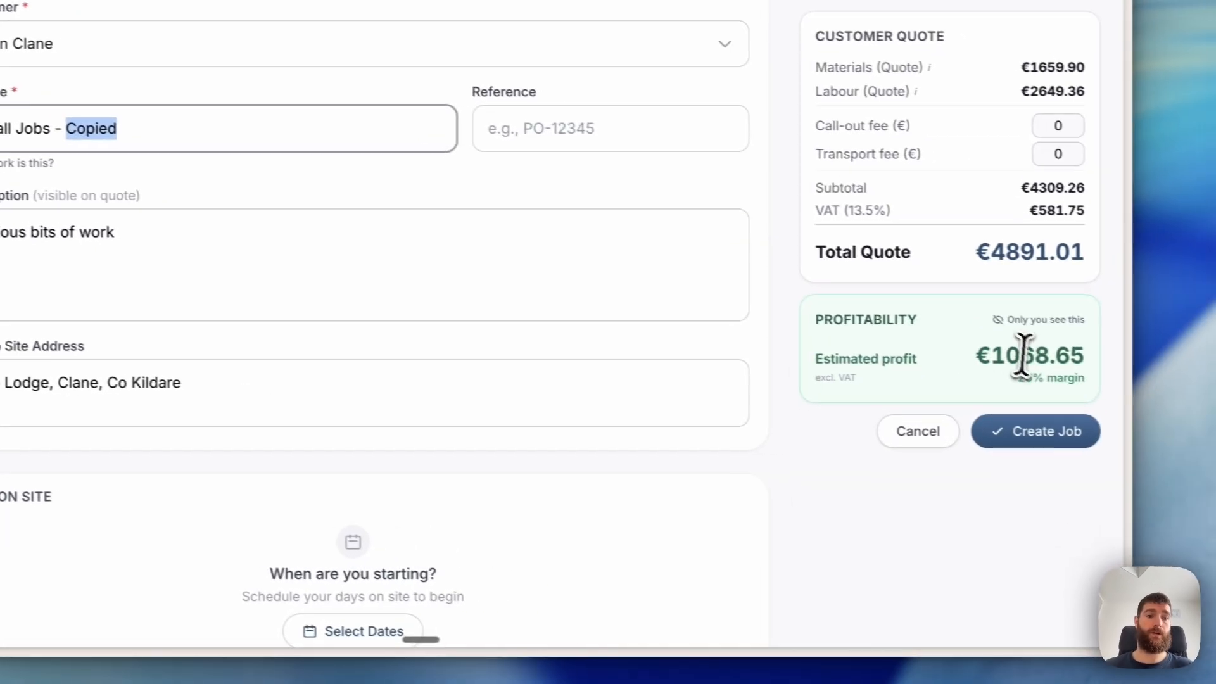
{"action": "left_click", "coordinate": [1035, 502]}
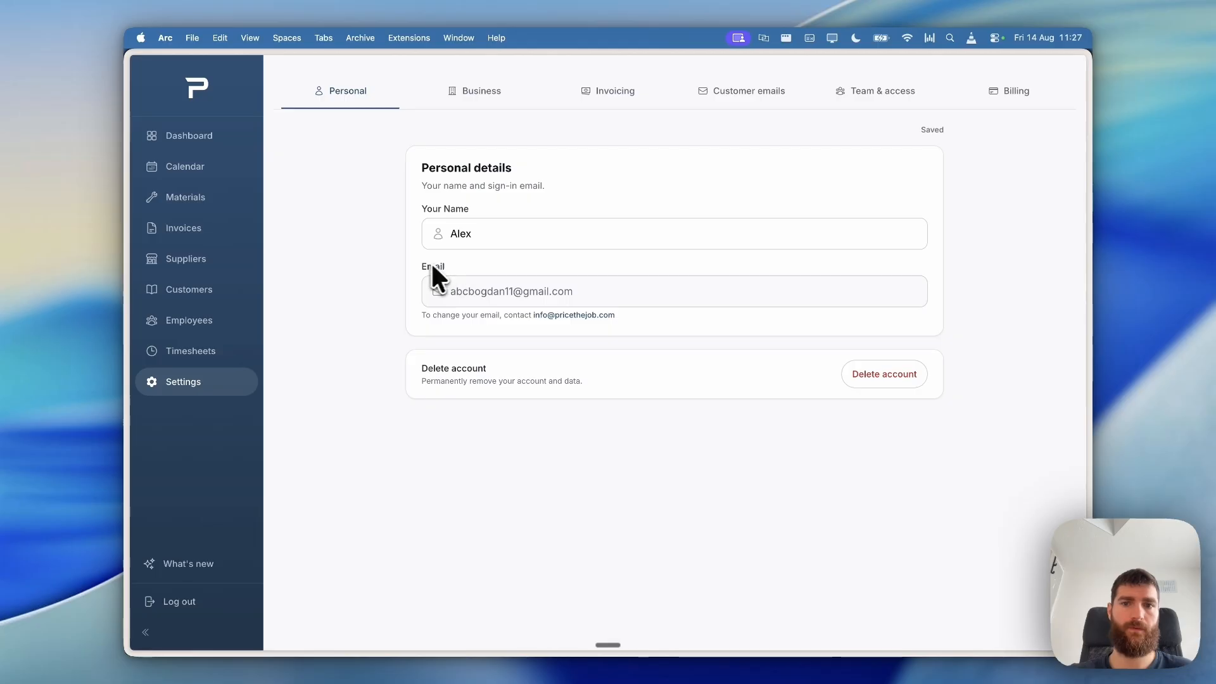
- Replace the logo in the business settings with the alex-electrical-ltd-logo image, zoomed to 135%
{"action": "left_click", "coordinate": [478, 90]}
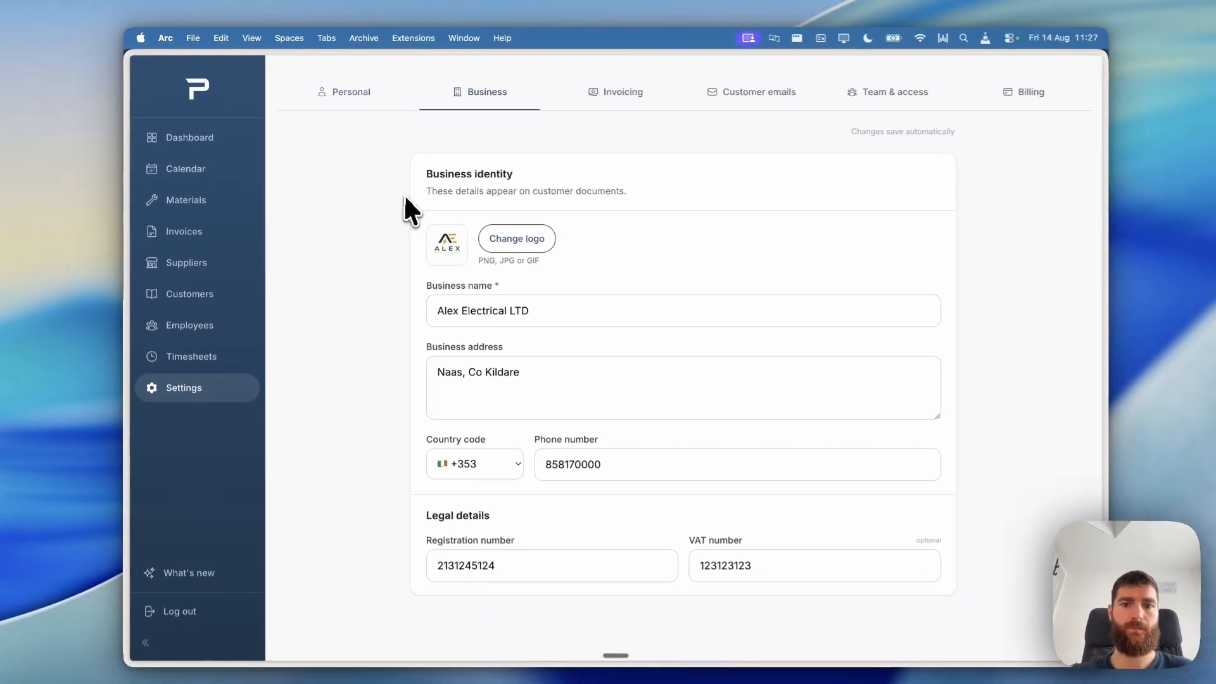
{"action": "scroll", "coordinate": [413, 222], "scroll_direction": "down", "scroll_amount": 2}
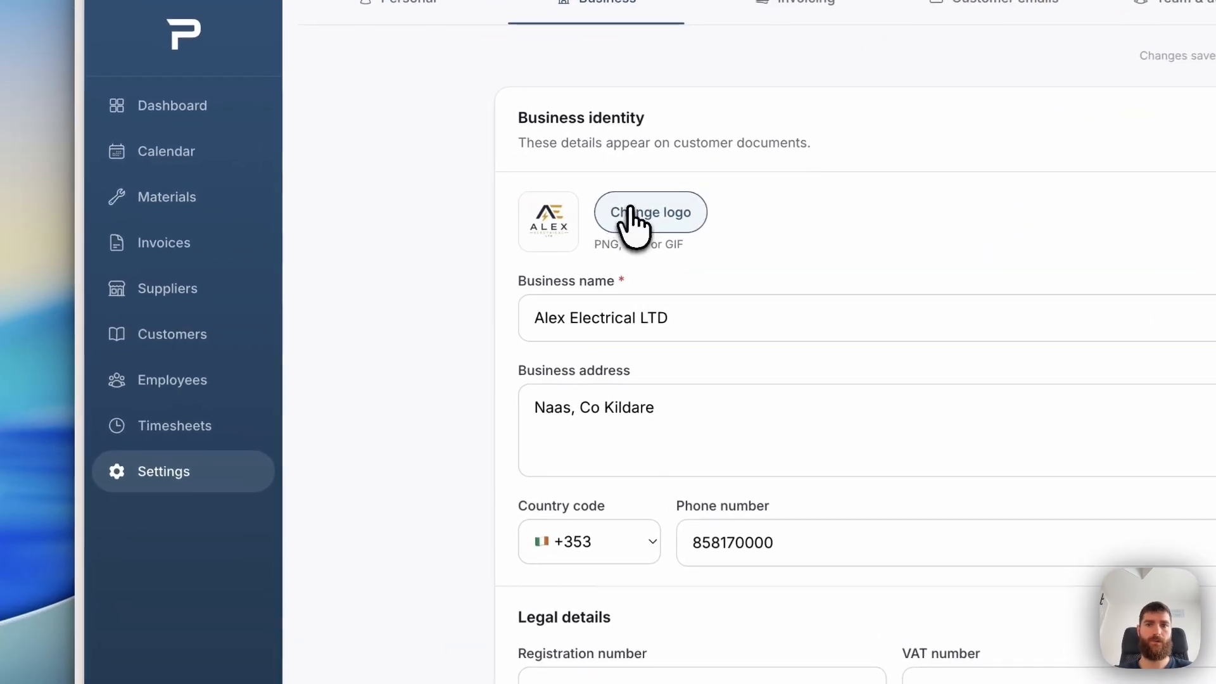
{"action": "left_click", "coordinate": [507, 208]}
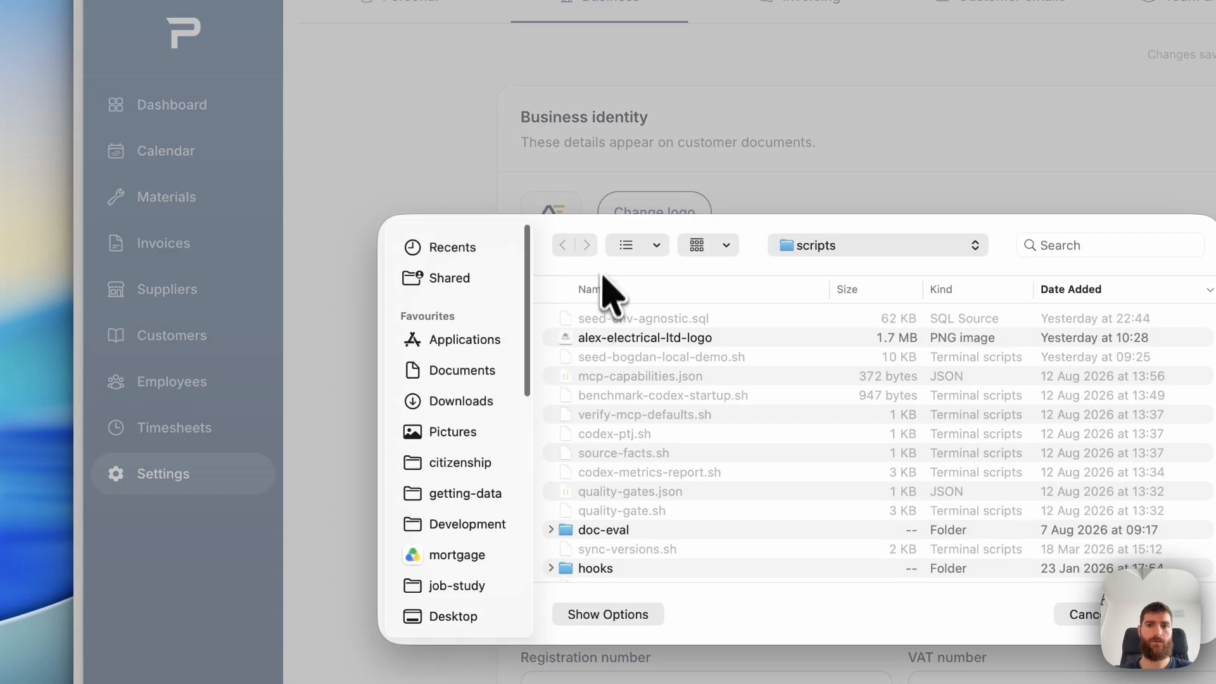
{"action": "double_click", "coordinate": [605, 339]}
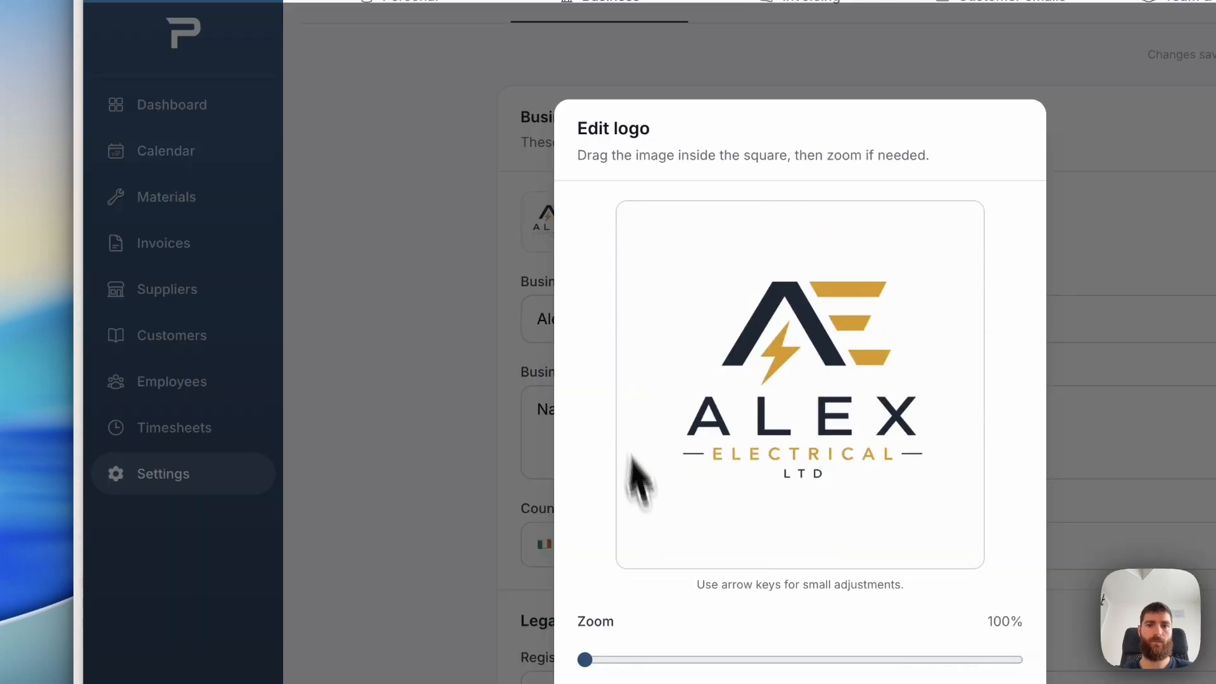
{"action": "left_click_drag", "start_coordinate": [585, 659], "coordinate": [659, 660]}
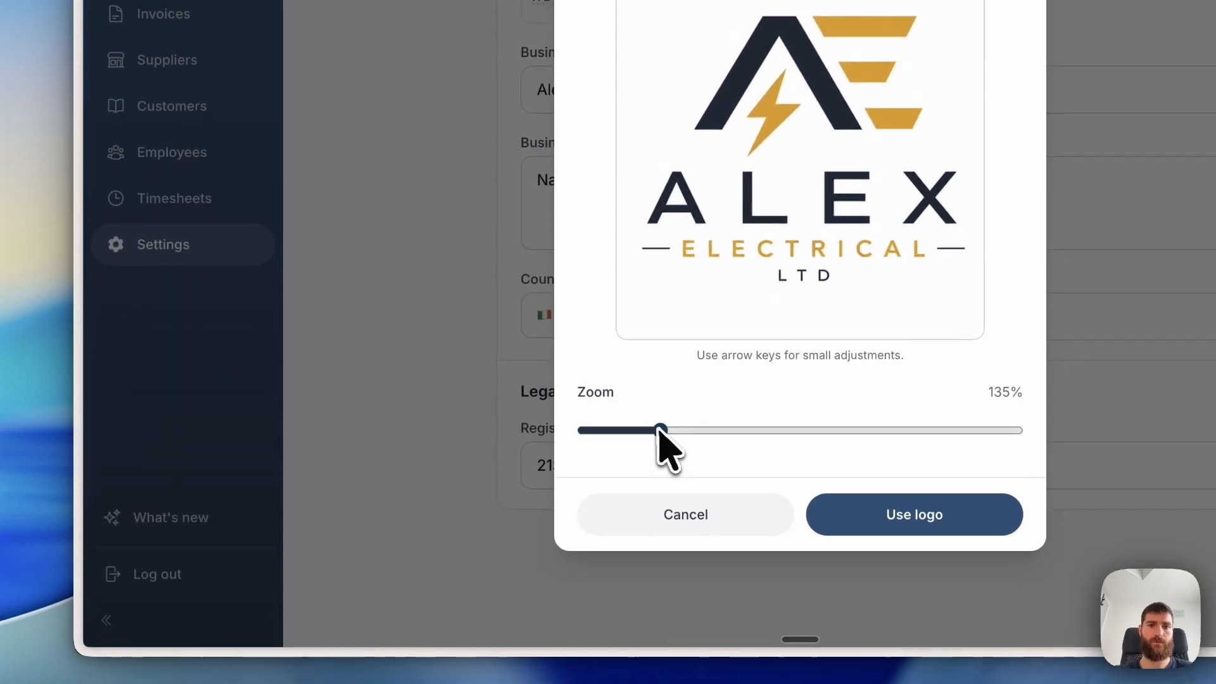
{"action": "left_click", "coordinate": [944, 529]}
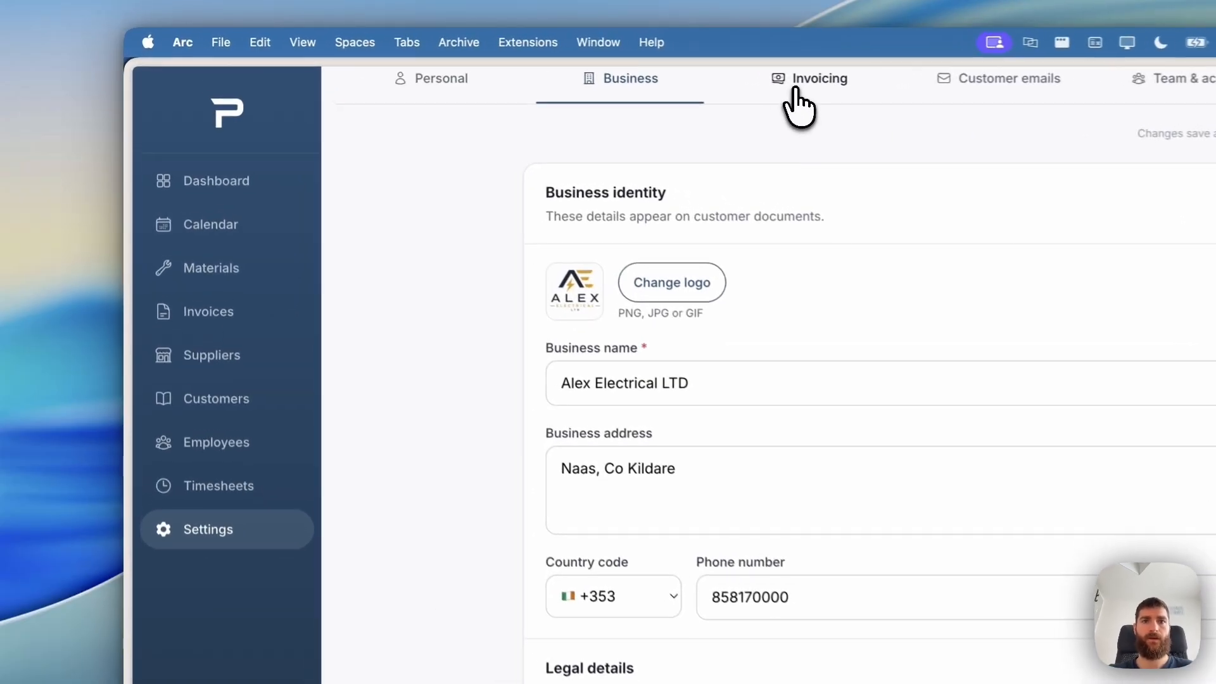
- Examine the invoicing settings, covering automatic invoice numbering, payment details, currency and tax, and data export
{"action": "left_click", "coordinate": [799, 86]}
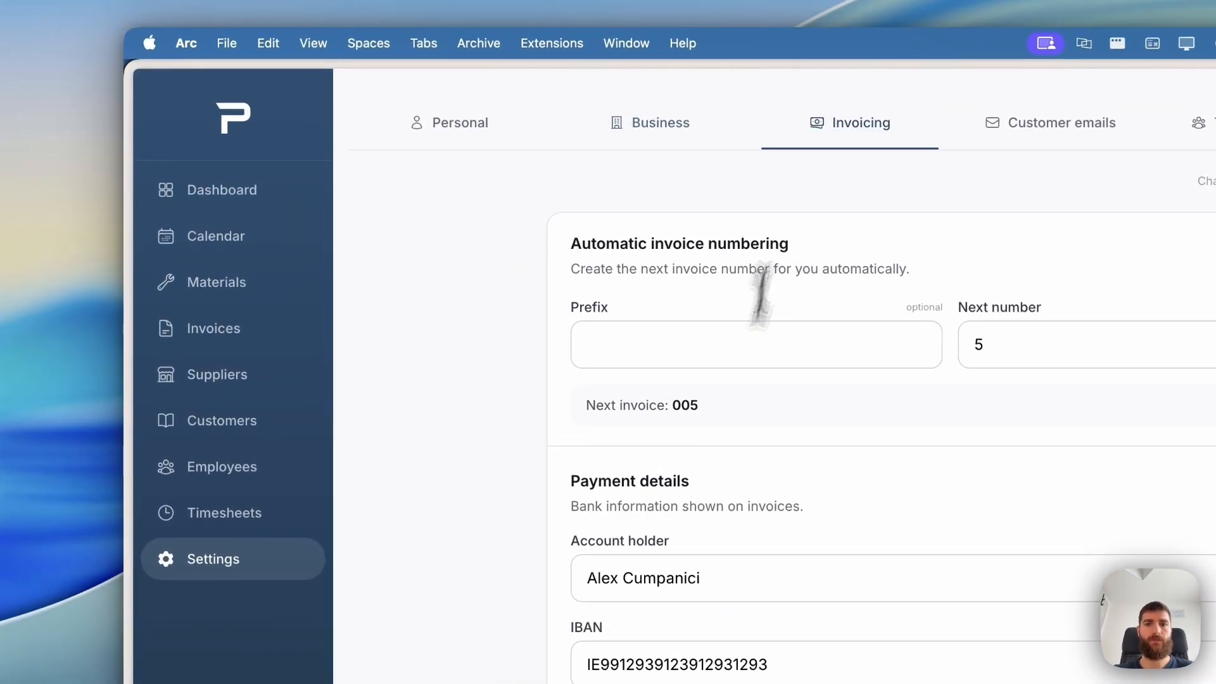
{"action": "left_click_drag", "start_coordinate": [570, 243], "coordinate": [813, 250]}
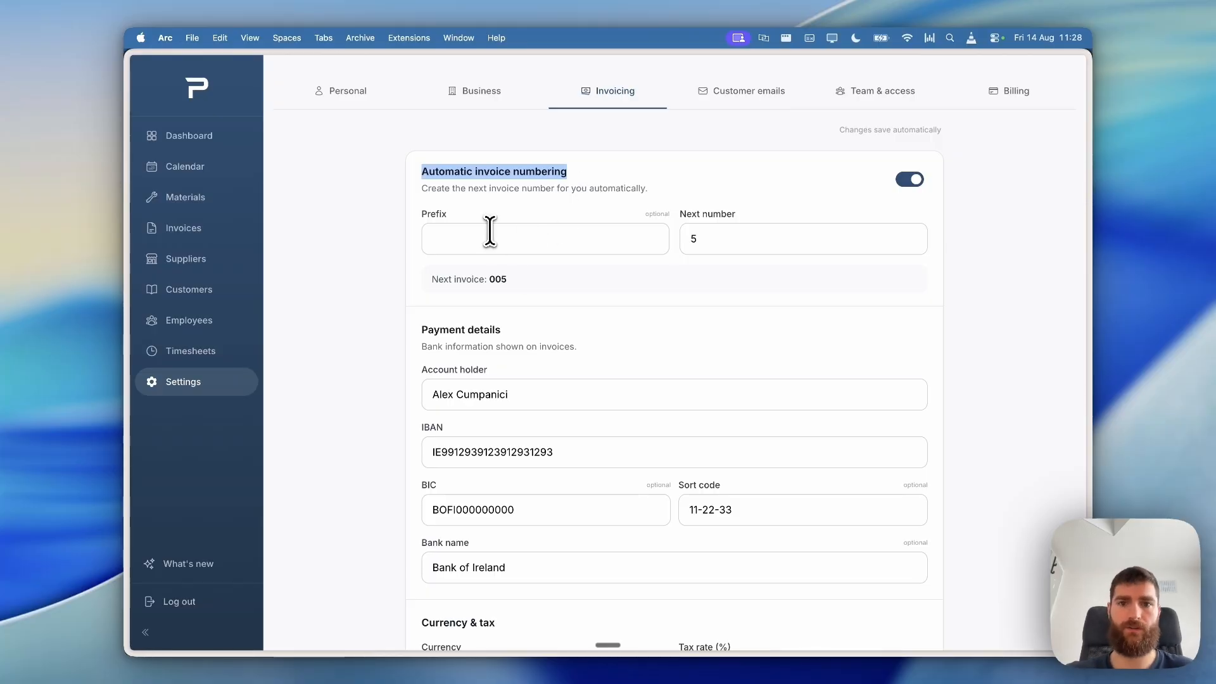
{"action": "scroll", "coordinate": [491, 235], "scroll_direction": "down", "scroll_amount": 5}
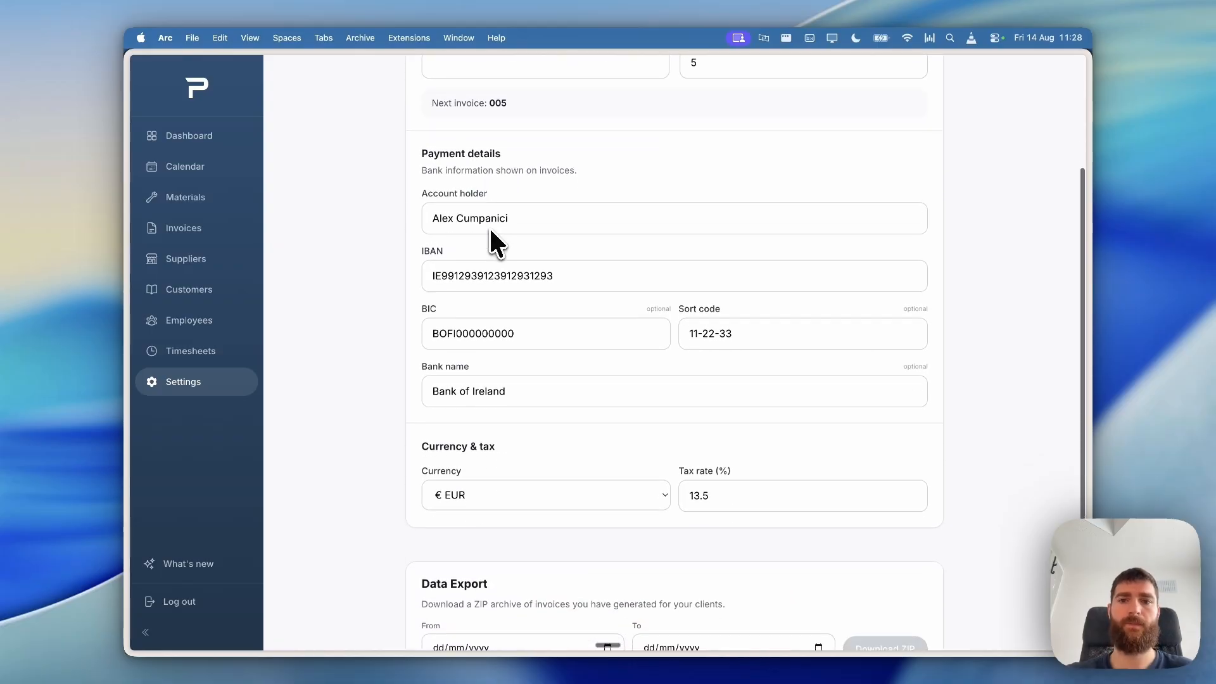
{"action": "scroll", "coordinate": [491, 231], "scroll_direction": "down", "scroll_amount": 2}
{"action": "scroll", "coordinate": [491, 231], "scroll_direction": "up", "scroll_amount": 6}
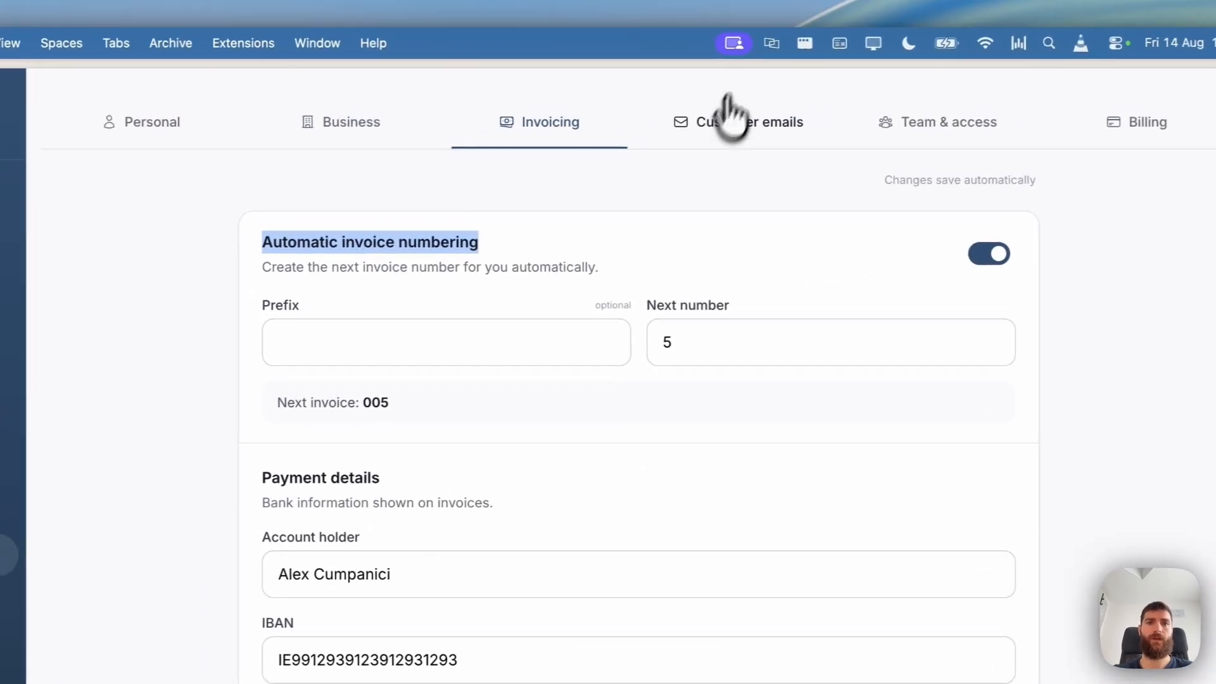
- Open the Quote template in the customer email settings and compare its [Customer name] placeholder with the name in the customer preview
{"action": "left_click", "coordinate": [862, 113]}
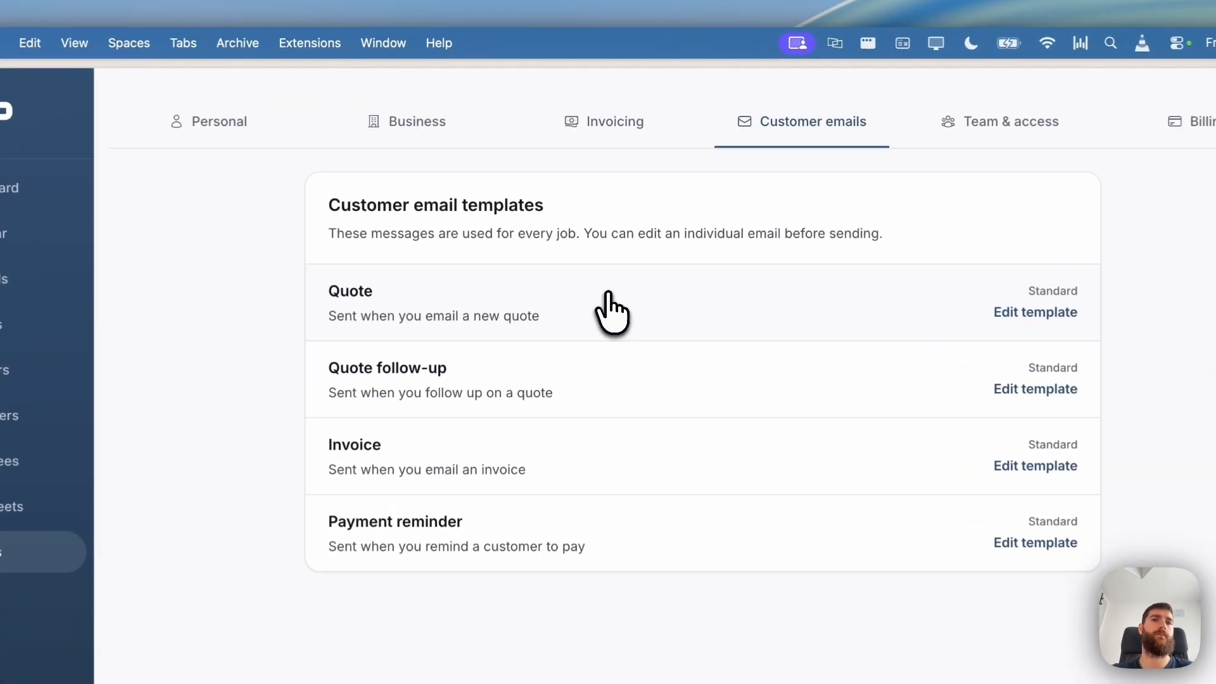
{"action": "left_click", "coordinate": [618, 215]}
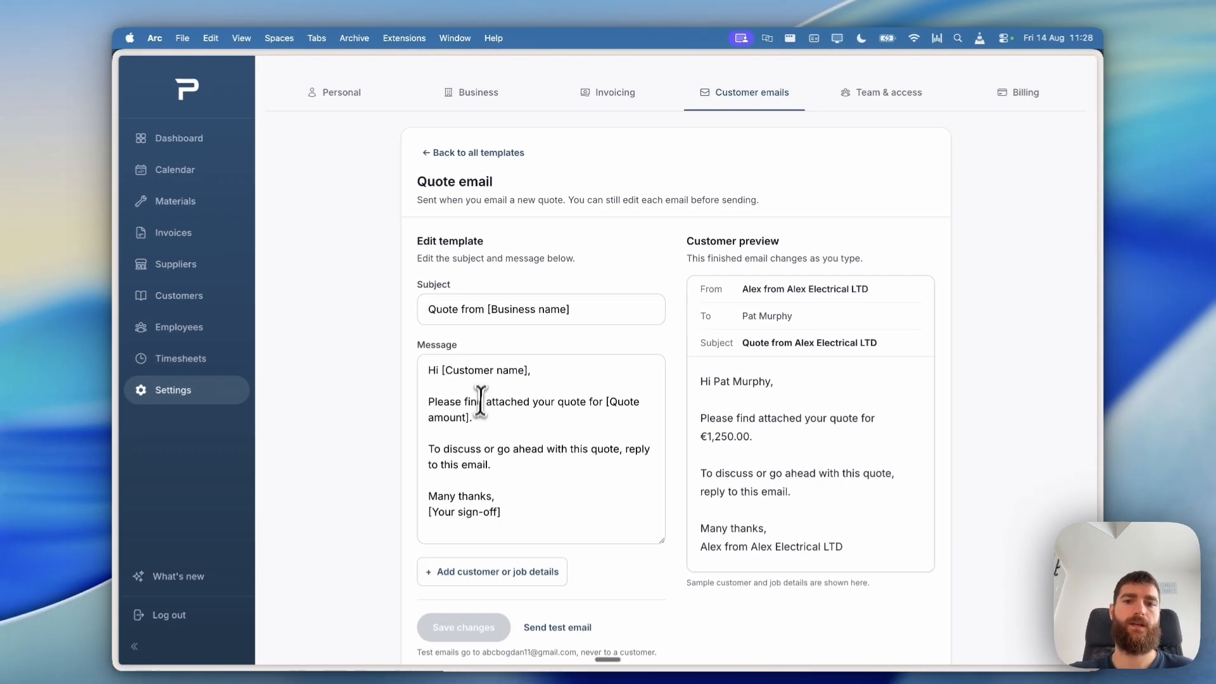
{"action": "scroll", "coordinate": [480, 401], "scroll_direction": "down", "scroll_amount": 1}
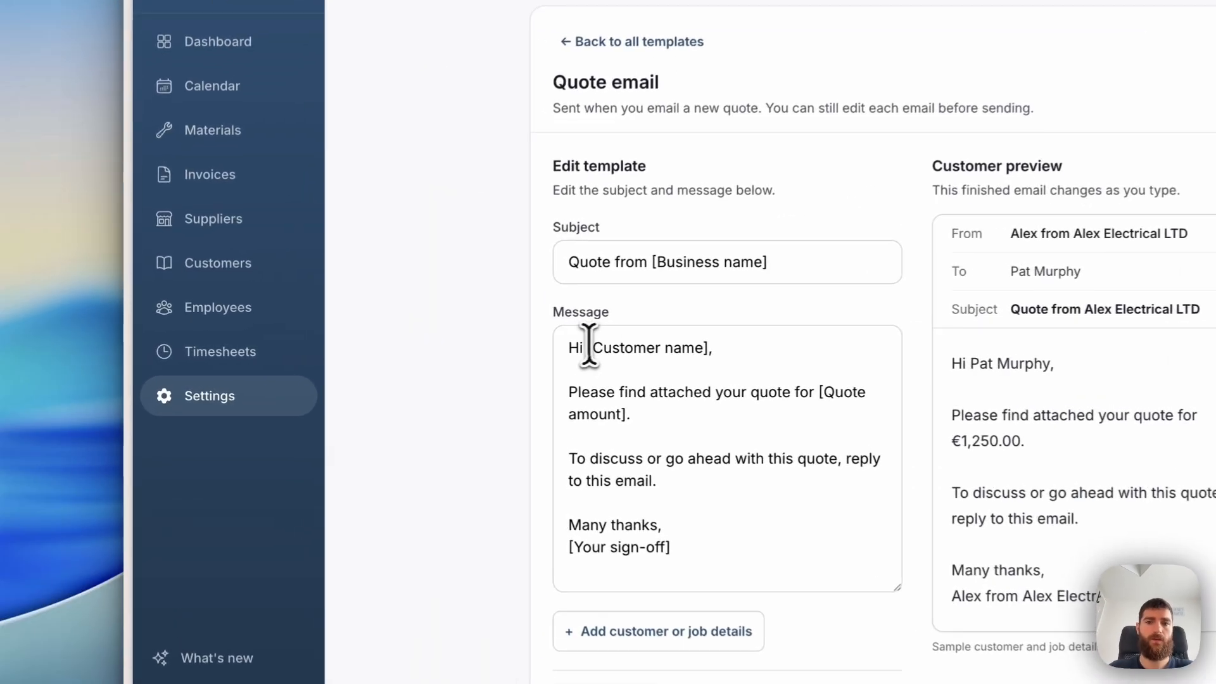
{"action": "left_click", "coordinate": [431, 348]}
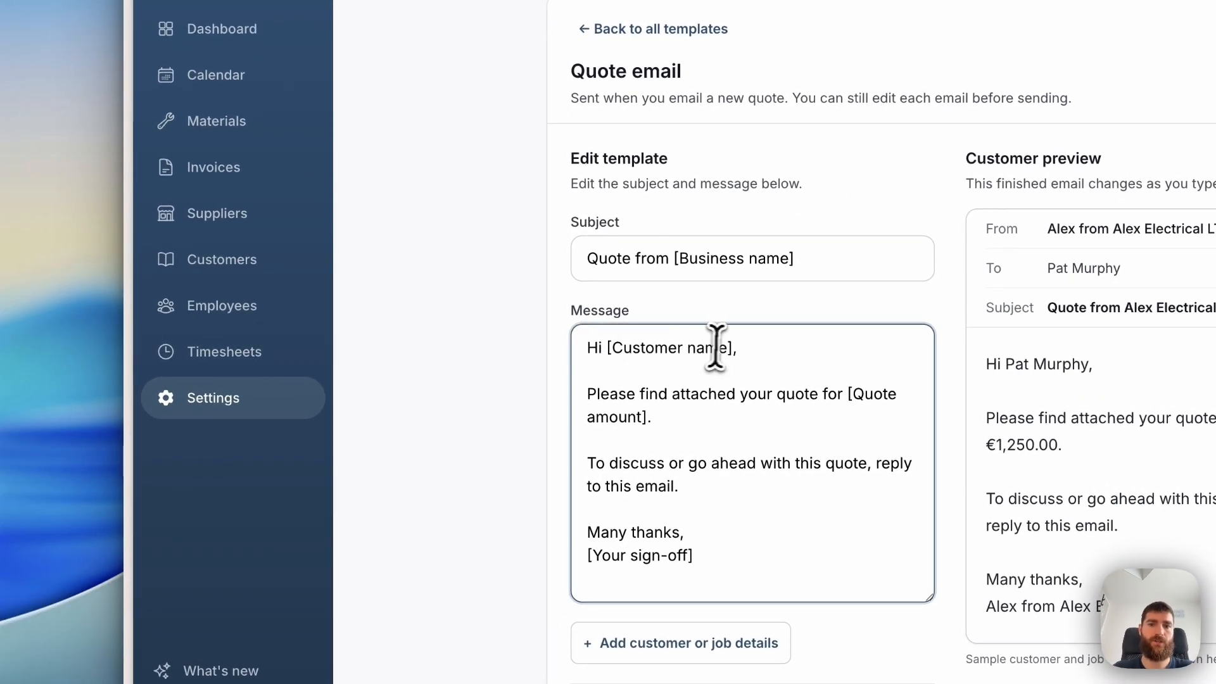
{"action": "left_click_drag", "start_coordinate": [734, 348], "coordinate": [605, 350]}
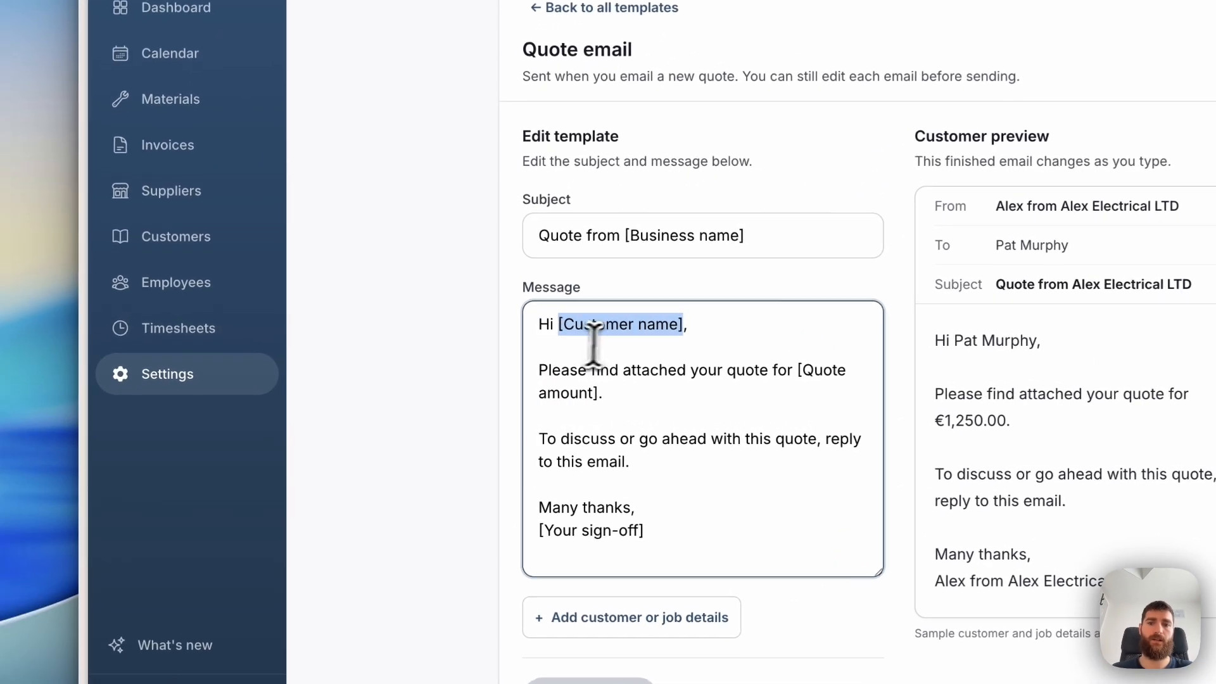
{"action": "left_click", "coordinate": [442, 353]}
{"action": "left_click_drag", "start_coordinate": [562, 323], "coordinate": [691, 324]}
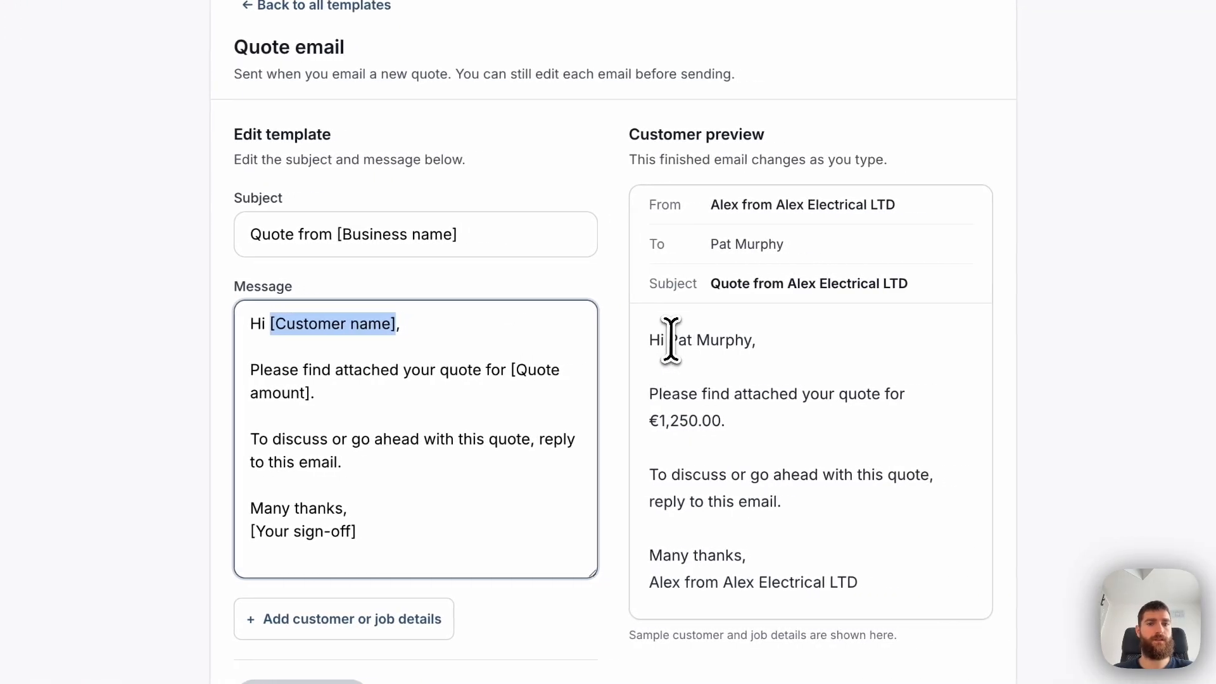
{"action": "left_click_drag", "start_coordinate": [831, 341], "coordinate": [913, 341]}
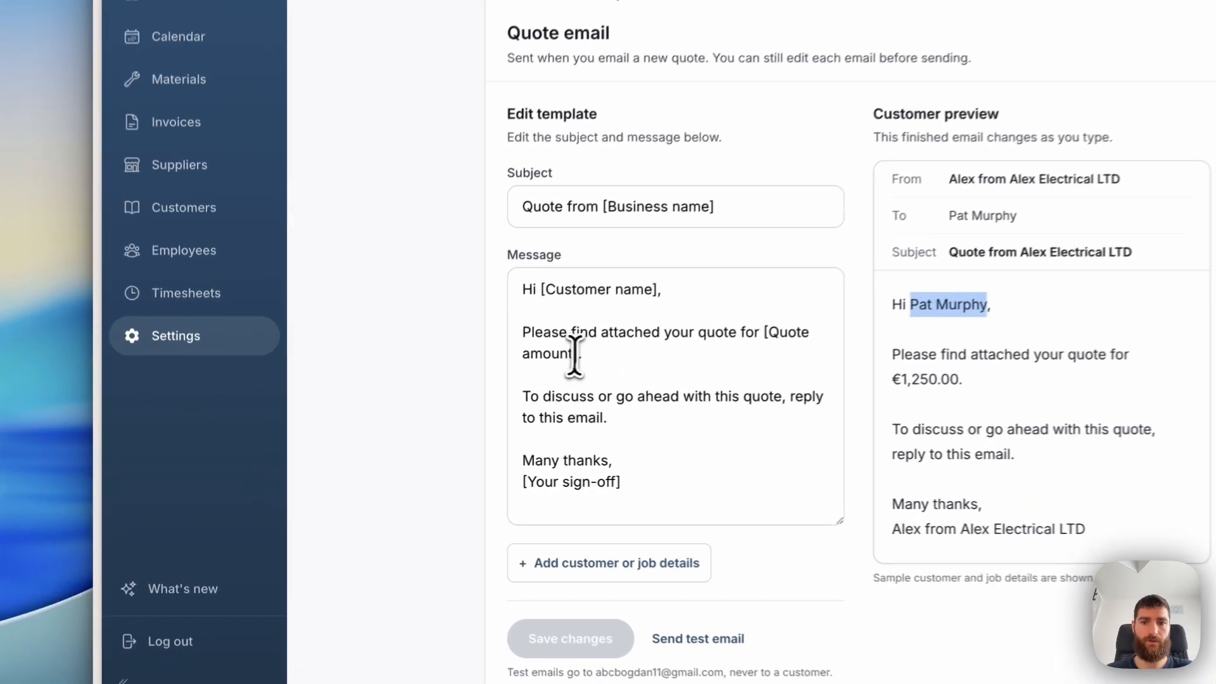
- Compare the [Quote amount] placeholder in the quote message with the amount in the customer preview
{"action": "left_click_drag", "start_coordinate": [473, 394], "coordinate": [607, 380]}
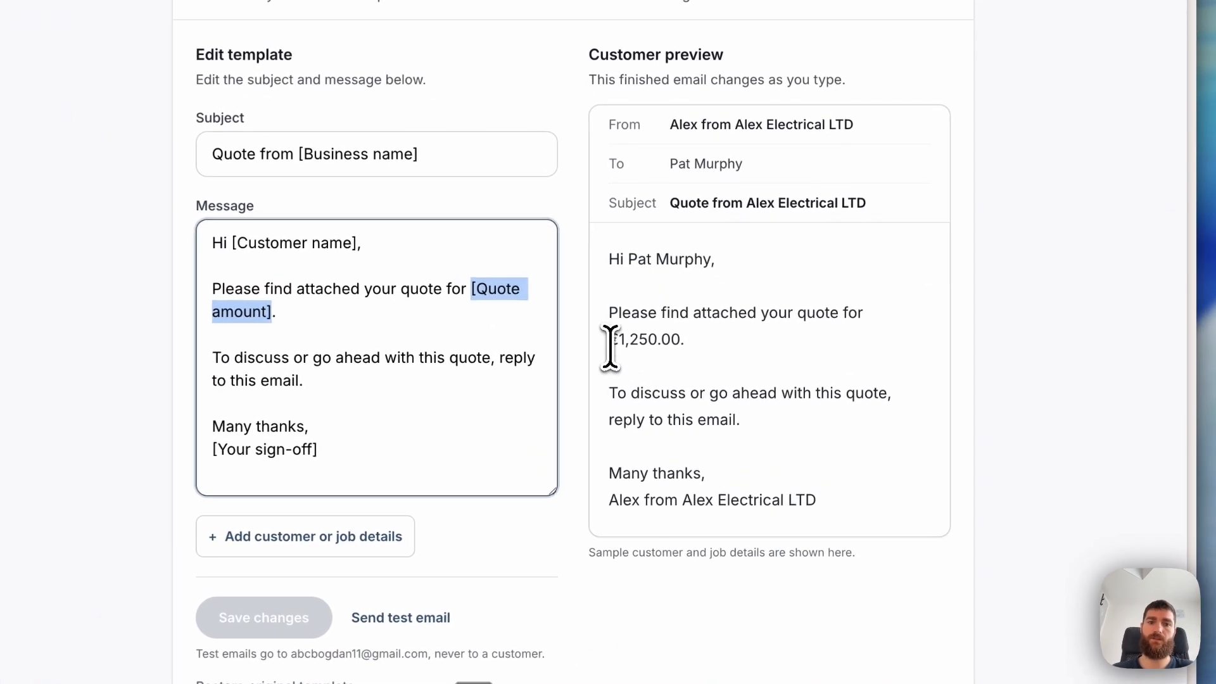
{"action": "left_click_drag", "start_coordinate": [698, 413], "coordinate": [757, 421]}
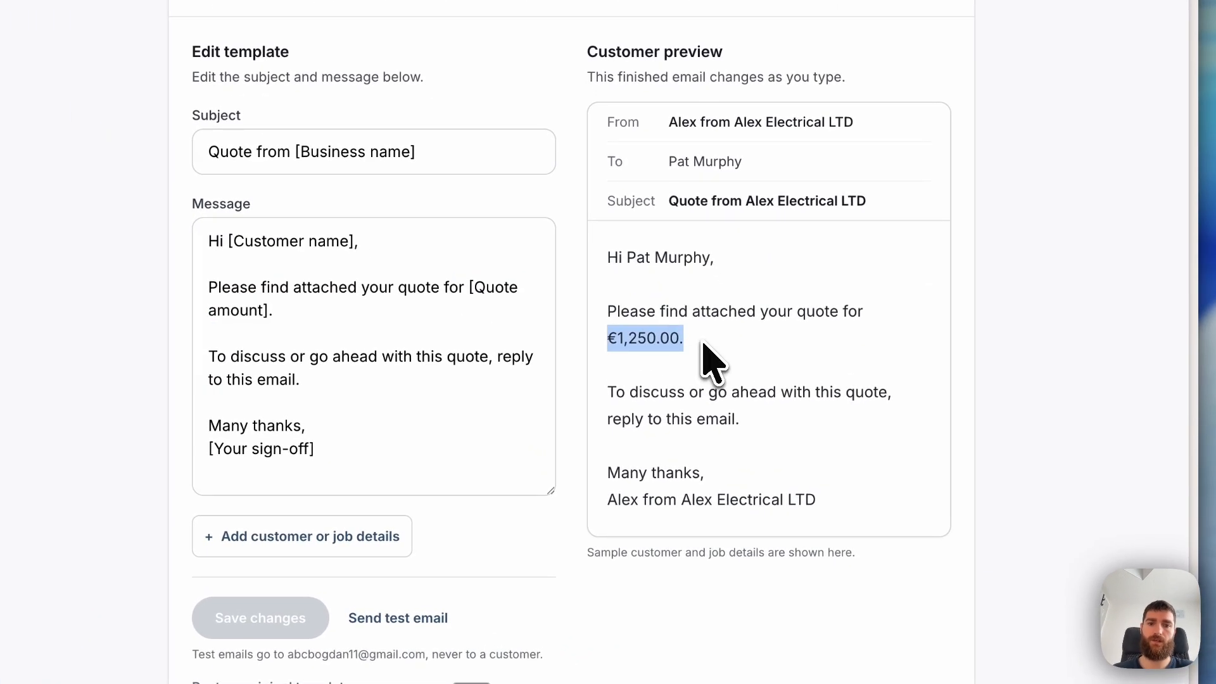
{"action": "left_click", "coordinate": [360, 309]}
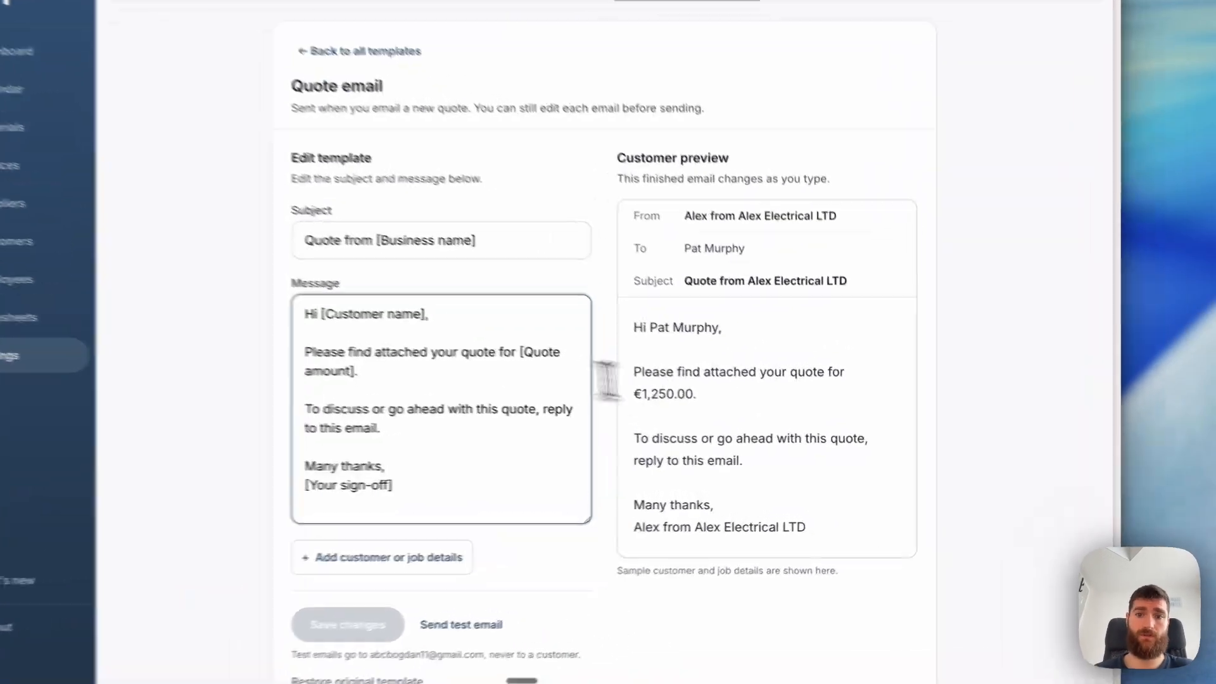
- Try inserting a 1 inside the [Quote amount] placeholder, check it in the customer preview, and remove the character again
{"action": "left_click", "coordinate": [452, 394]}
{"action": "type", "text": "1"}
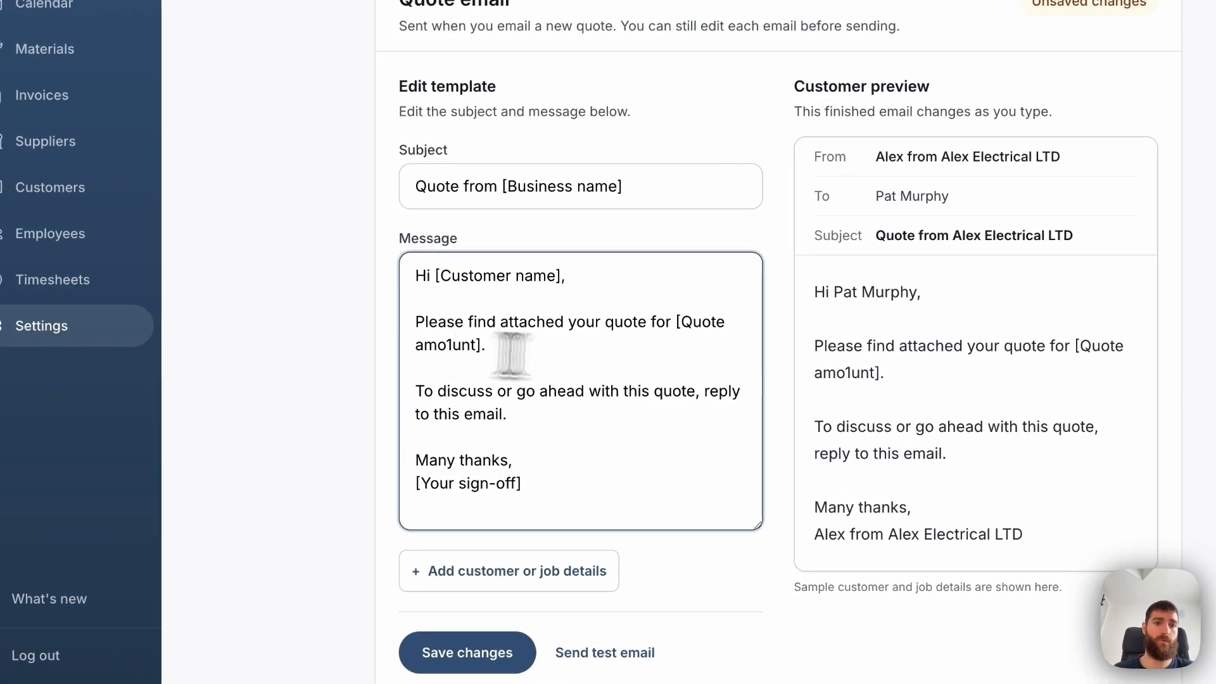
{"action": "left_click_drag", "start_coordinate": [877, 377], "coordinate": [1071, 347]}
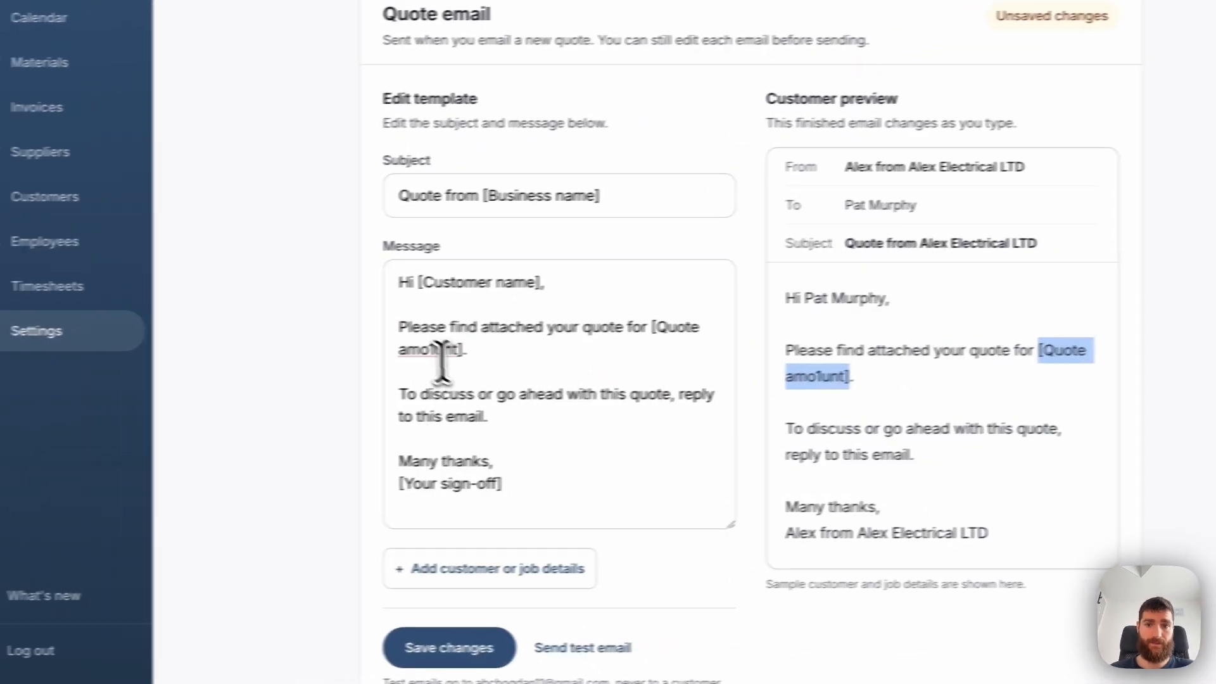
{"action": "left_click", "coordinate": [457, 394]}
{"action": "key", "text": "BackSpace"}
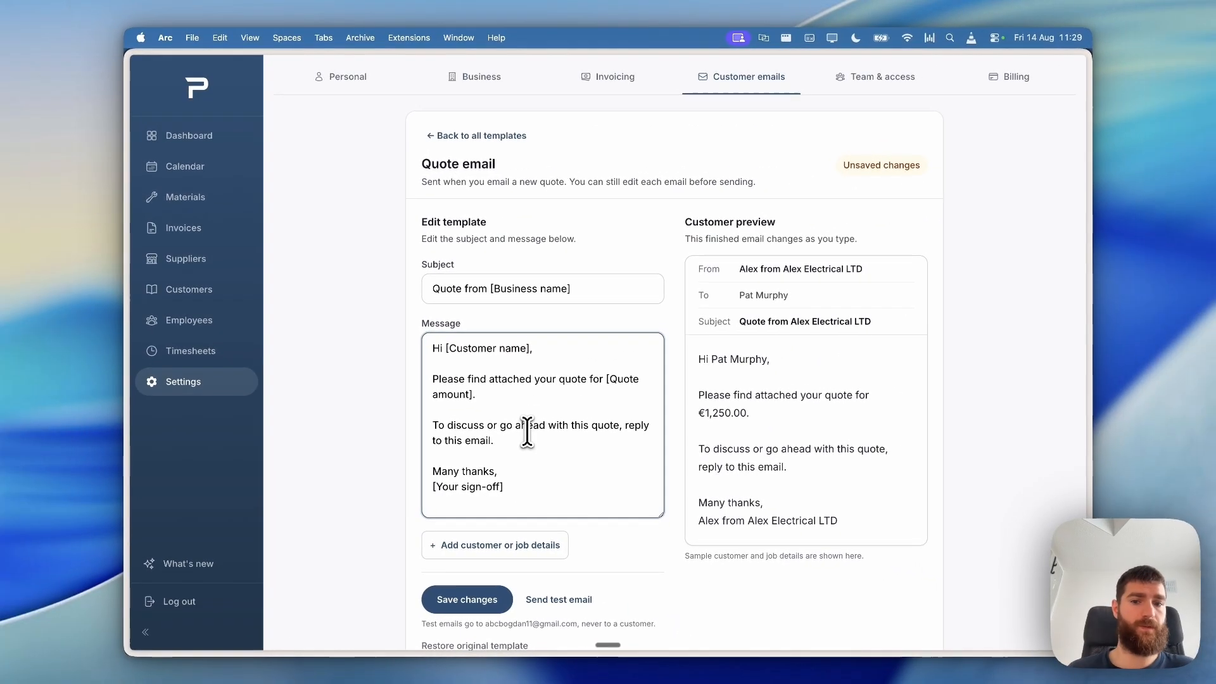
- Open the test email dialog for the quote template, review it, and close it without sending
{"action": "scroll", "coordinate": [527, 431], "scroll_direction": "down", "scroll_amount": 2}
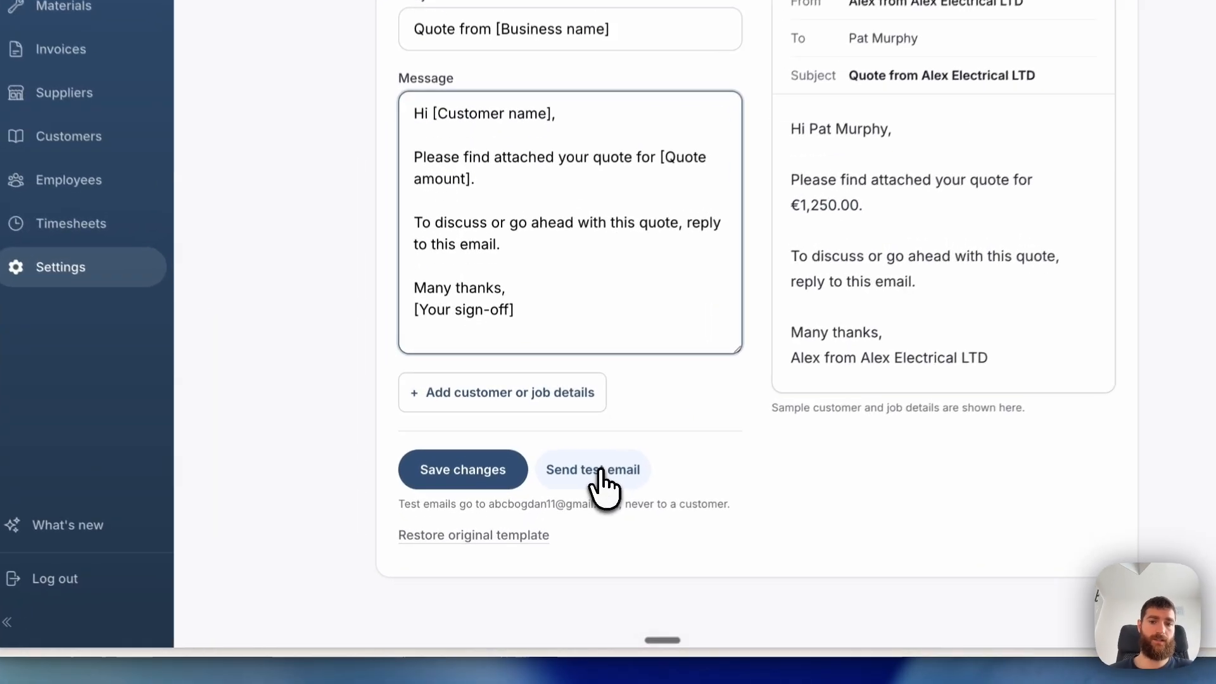
{"action": "left_click", "coordinate": [560, 525]}
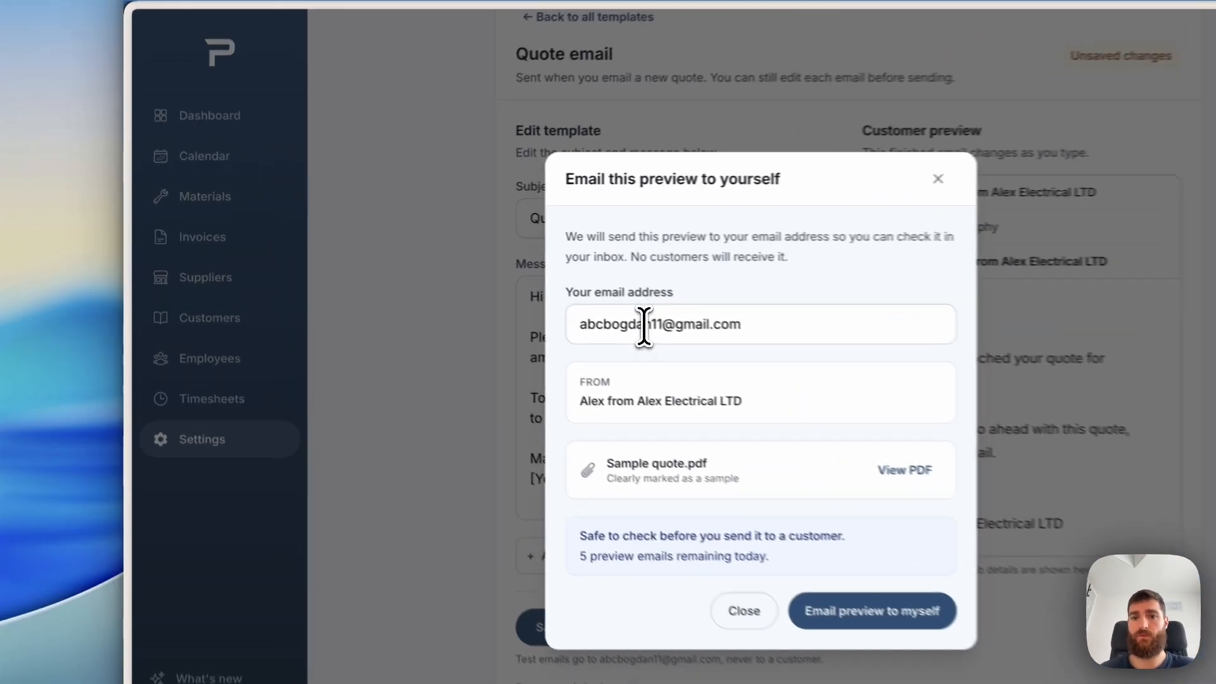
{"action": "left_click", "coordinate": [346, 403]}
- Go to the Team & access settings, discarding the unsaved quote template changes
{"action": "scroll", "coordinate": [575, 233], "scroll_direction": "up", "scroll_amount": 3}
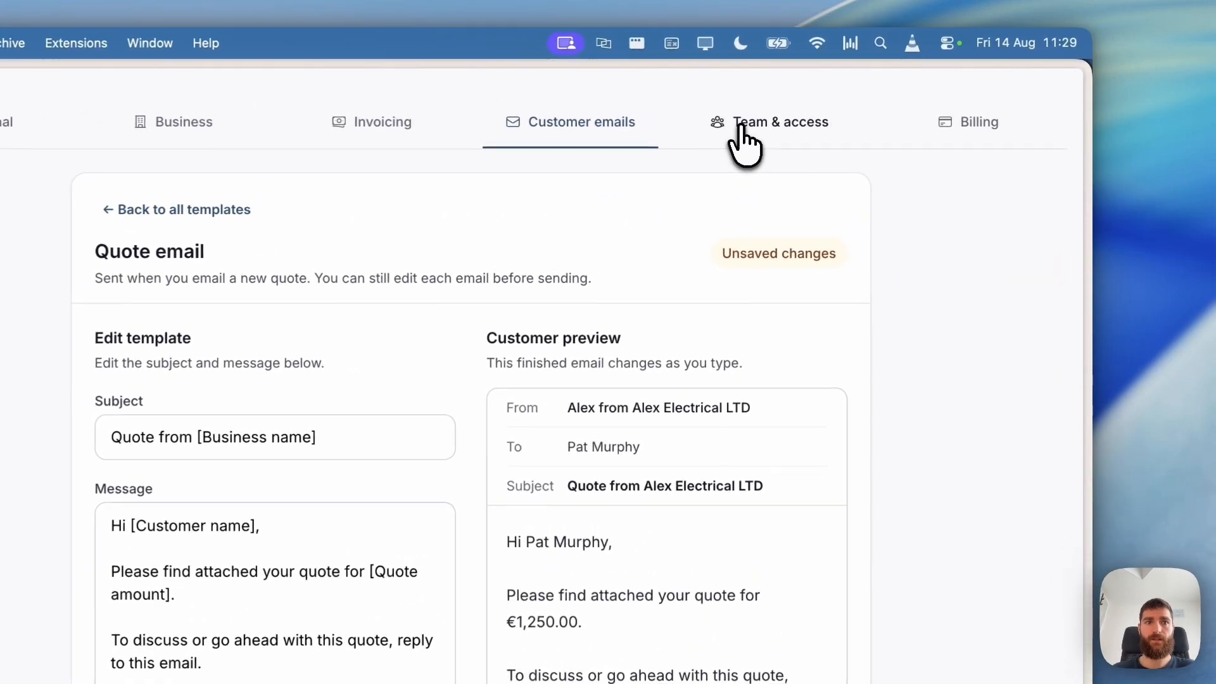
{"action": "left_click", "coordinate": [865, 89]}
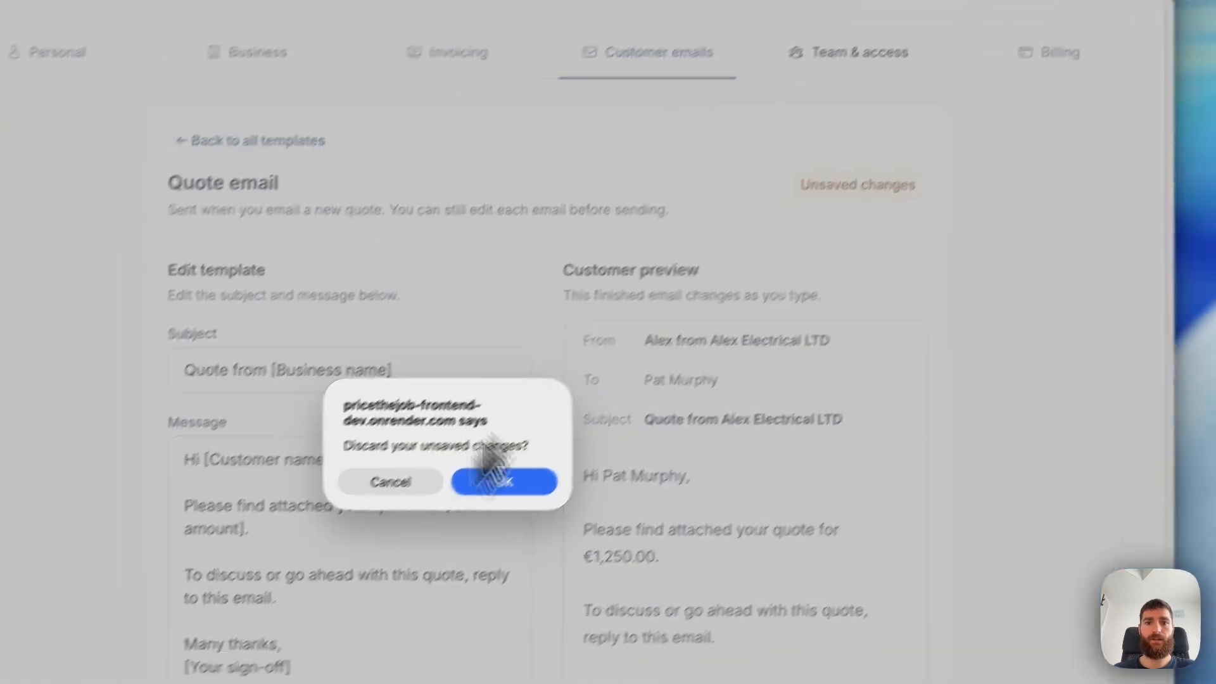
{"action": "left_click", "coordinate": [423, 552]}
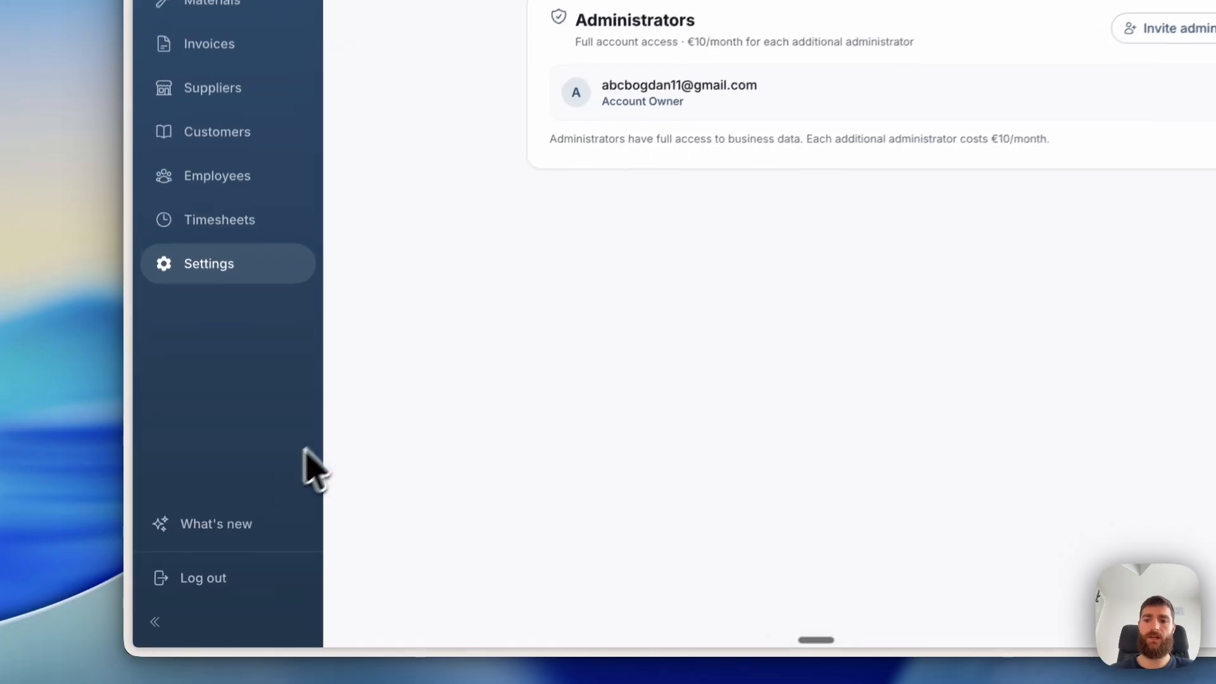
- Open the What's new page and look through the release notes of the latest release
{"action": "left_click", "coordinate": [228, 515]}
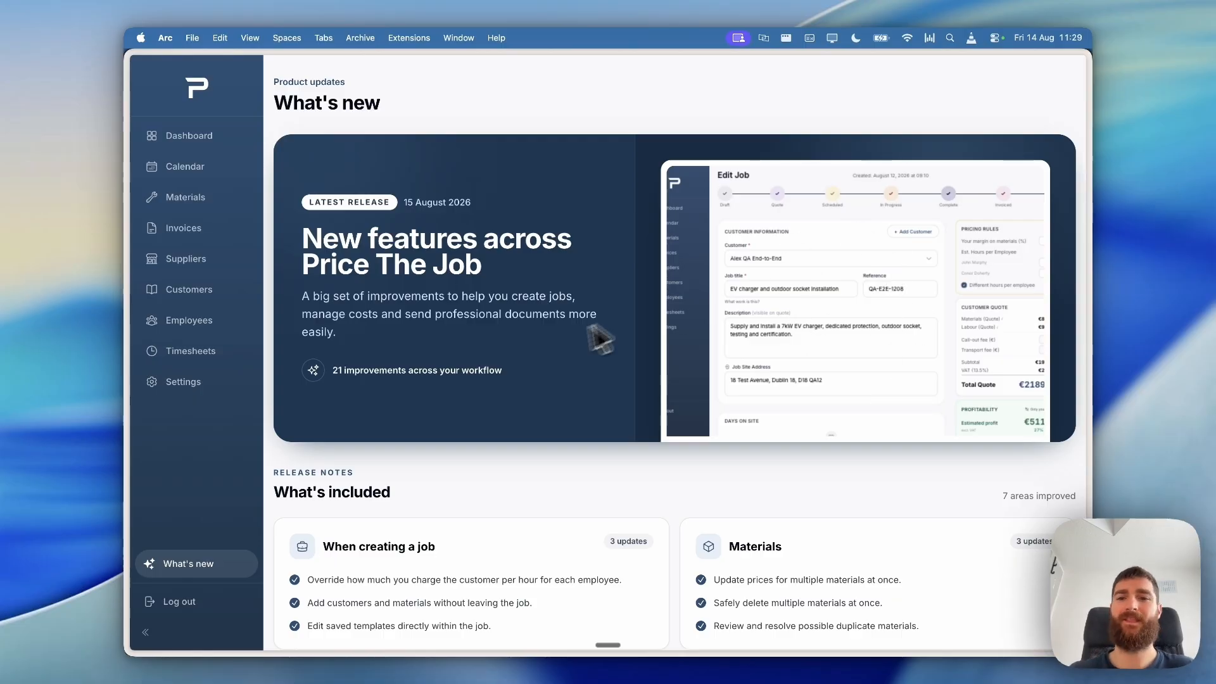
{"action": "scroll", "coordinate": [585, 329], "scroll_direction": "down", "scroll_amount": 5}
{"action": "scroll", "coordinate": [586, 329], "scroll_direction": "down", "scroll_amount": 1}
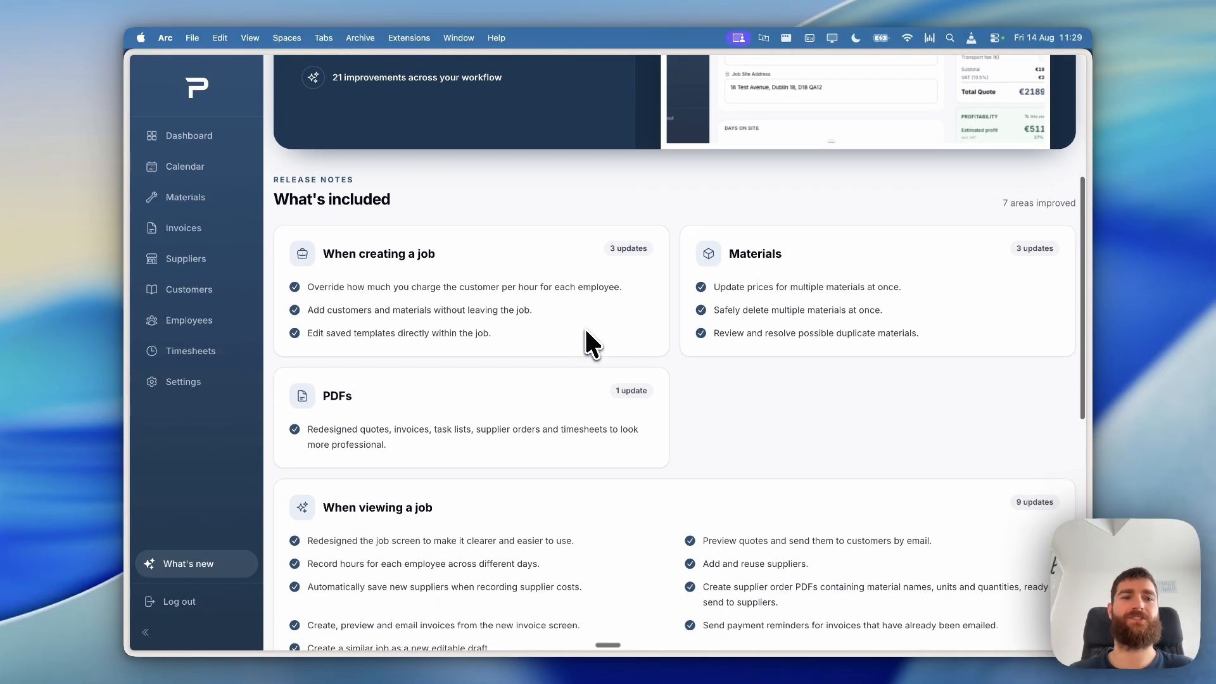